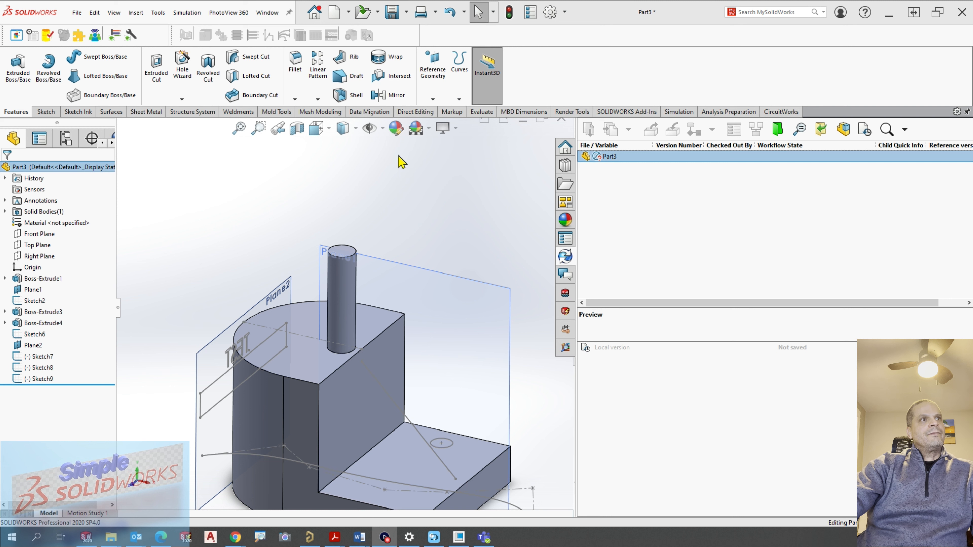
# Create a 0.25 in thick rib from Sketch2, centred on the sketch line, between the upright block and the base.
pyautogui.scroll(2, 393, 208)
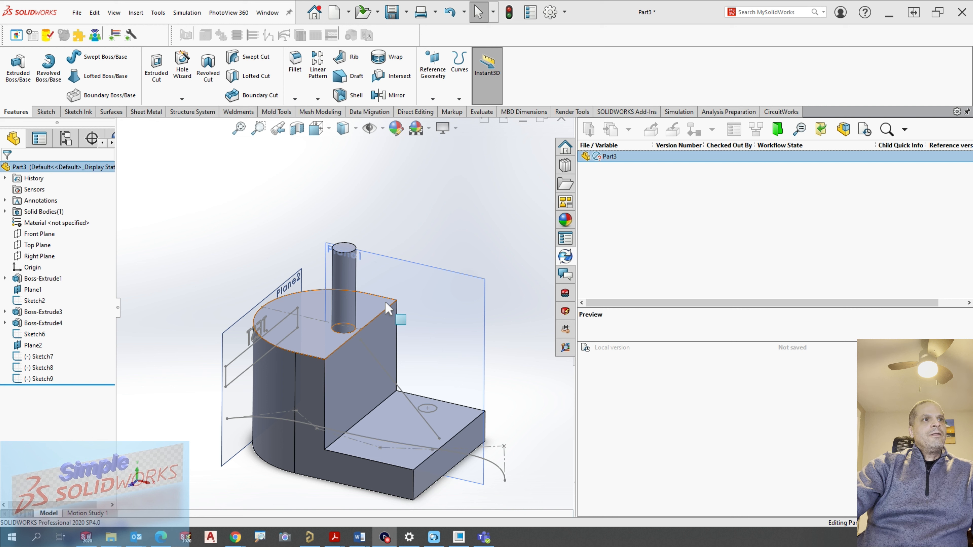
pyautogui.click(353, 61)
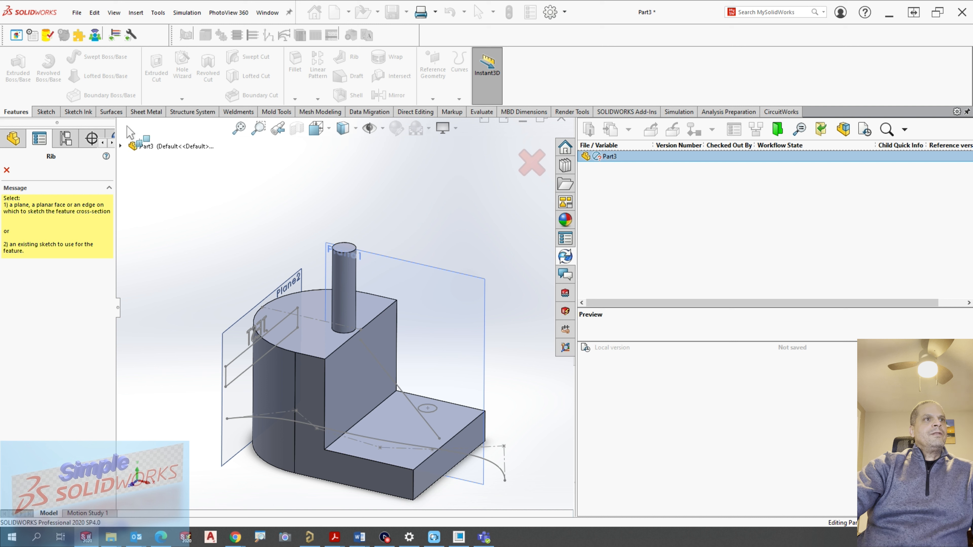
pyautogui.click(120, 146)
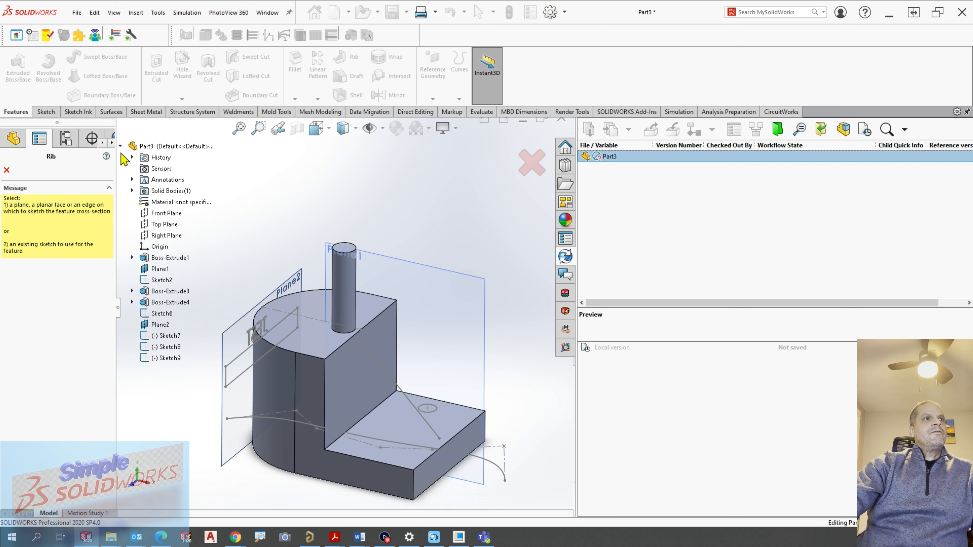
pyautogui.click(162, 281)
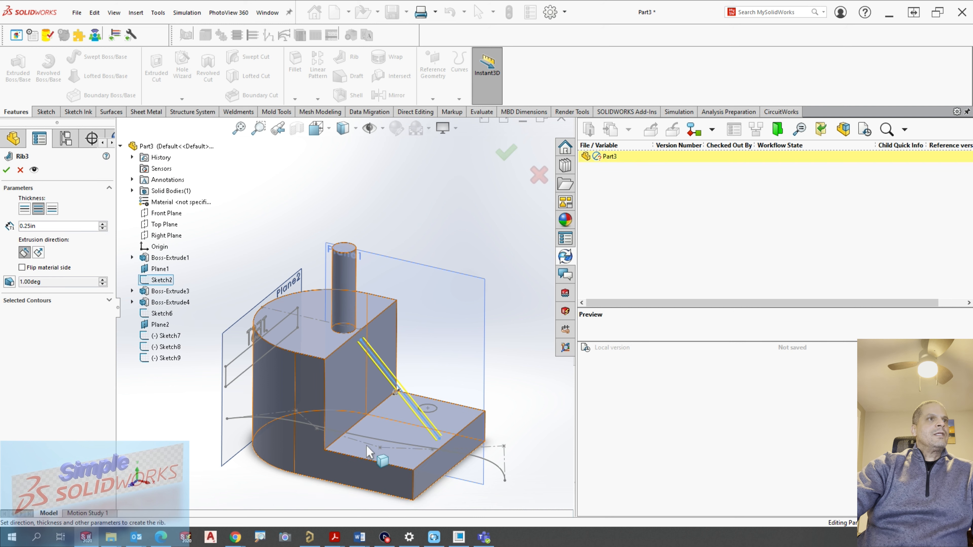
pyautogui.scroll(-2, 368, 452)
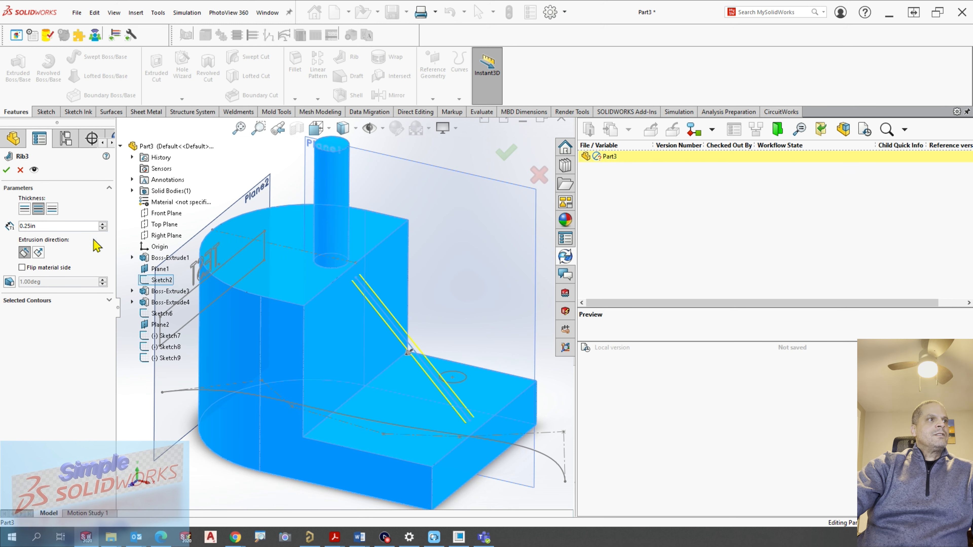
pyautogui.click(8, 171)
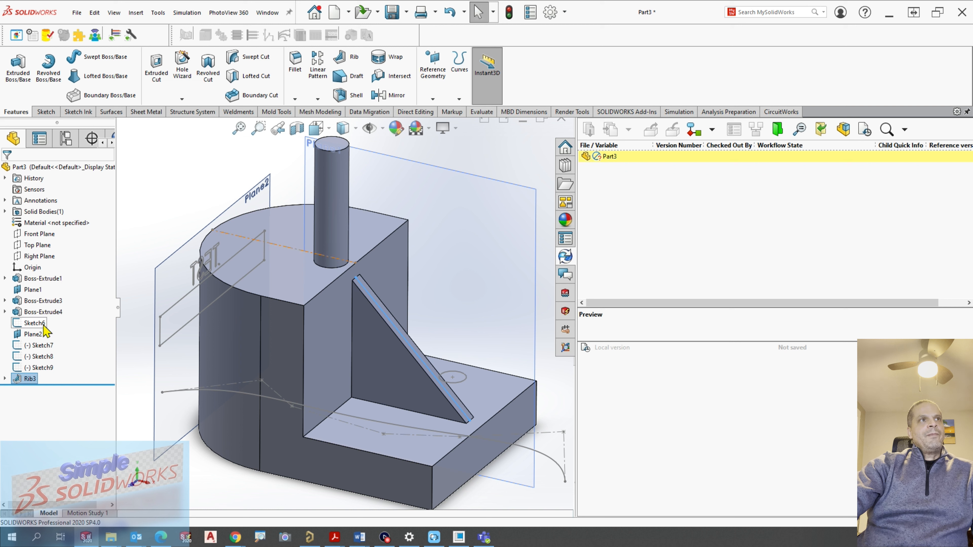
# Open the rib's Sketch2 for editing and view its profile straight on.
pyautogui.click(5, 378)
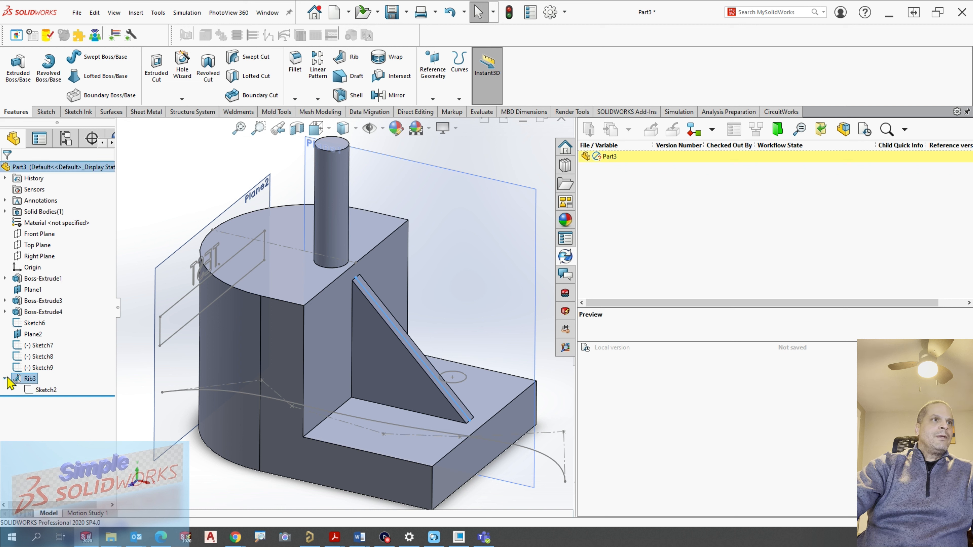
pyautogui.rightClick(46, 391)
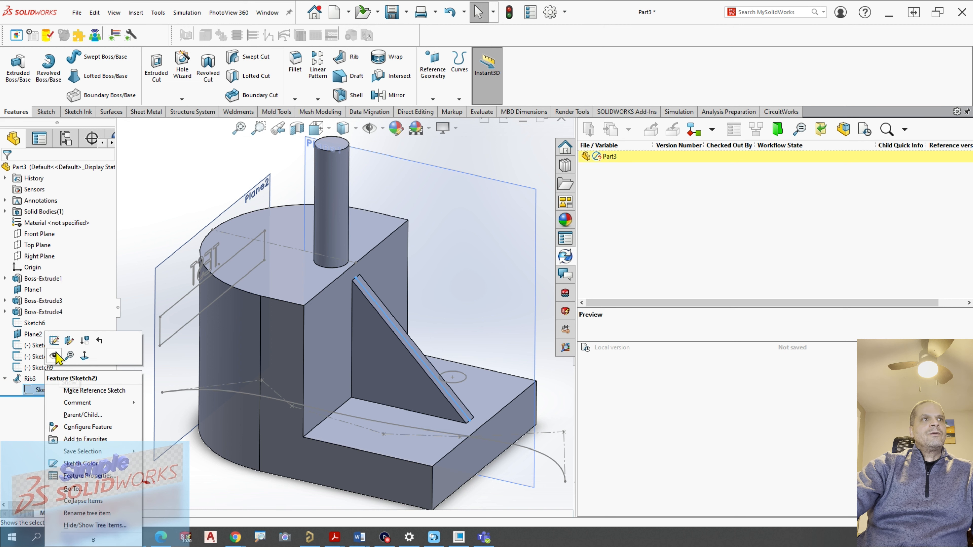
pyautogui.click(53, 341)
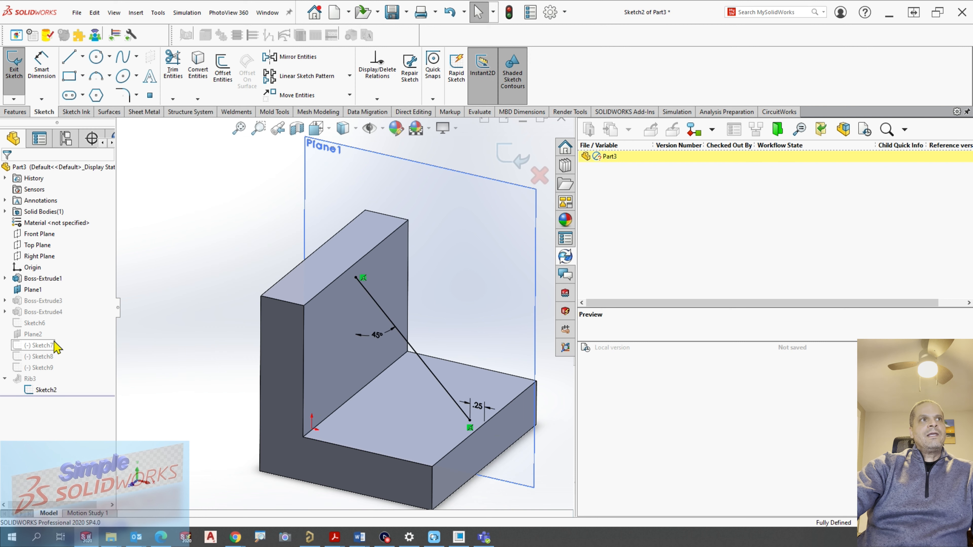
pyautogui.moveTo(247, 271)
pyautogui.mouseDown(button='middle')
pyautogui.moveTo(230, 295)
pyautogui.moveTo(239, 283)
pyautogui.mouseUp(button='middle')
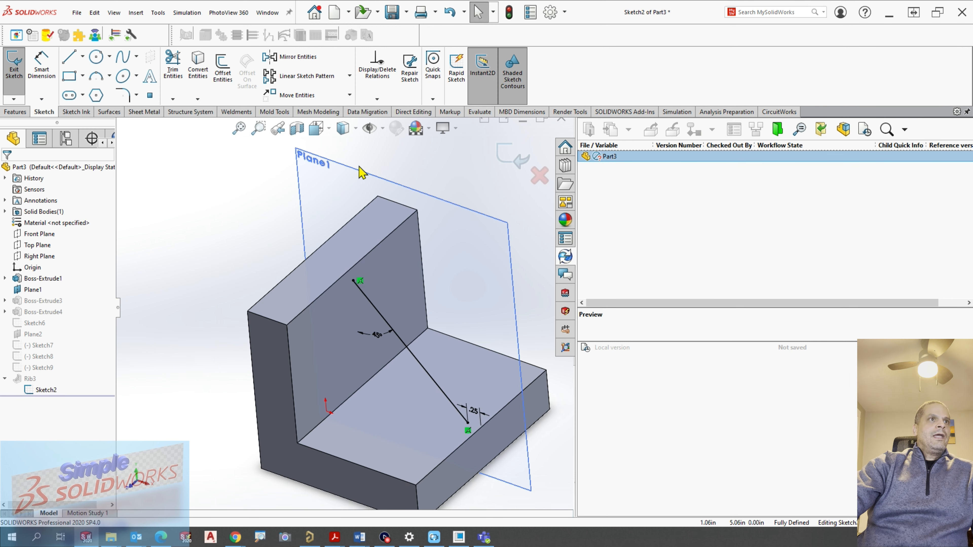
pyautogui.moveTo(428, 221)
pyautogui.mouseDown(button='middle')
pyautogui.moveTo(369, 294)
pyautogui.moveTo(359, 282)
pyautogui.moveTo(418, 225)
pyautogui.mouseUp(button='middle')
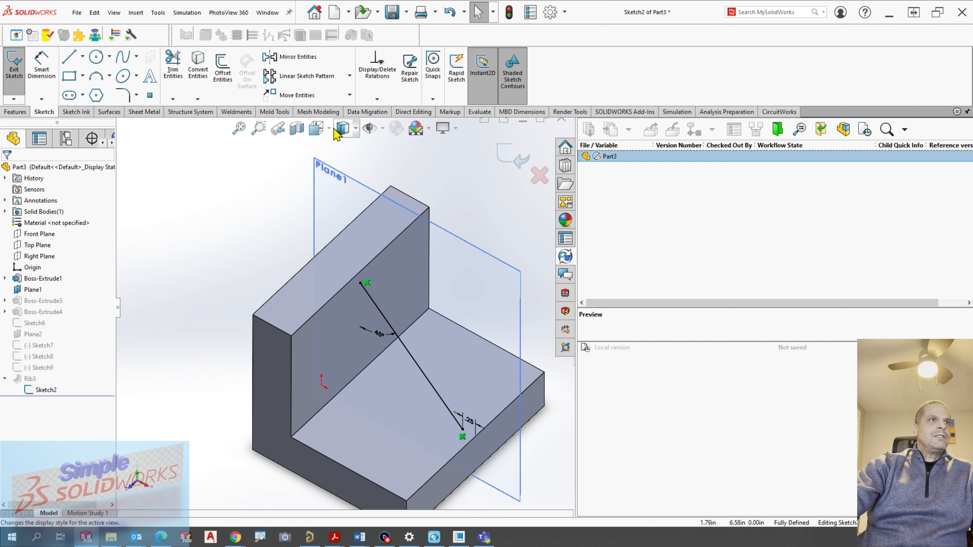
pyautogui.click(330, 136)
pyautogui.click(397, 213)
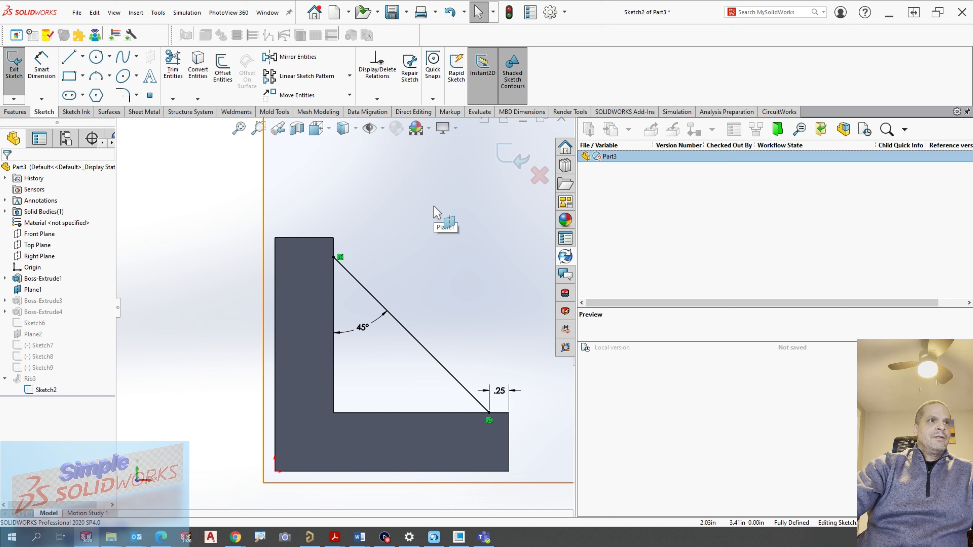
# Set the angle between the rib line and the vertical wall to 40°.
pyautogui.doubleClick(366, 332)
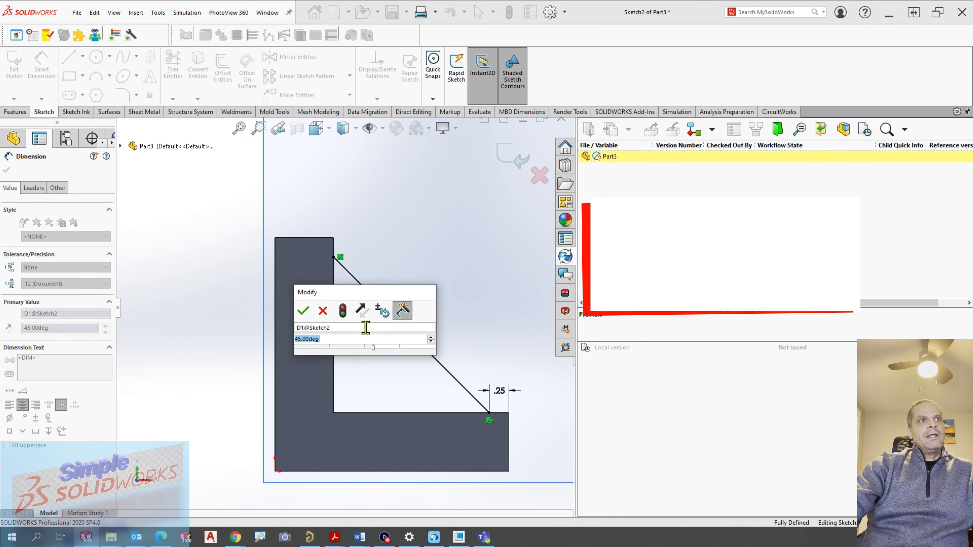
pyautogui.write('40')
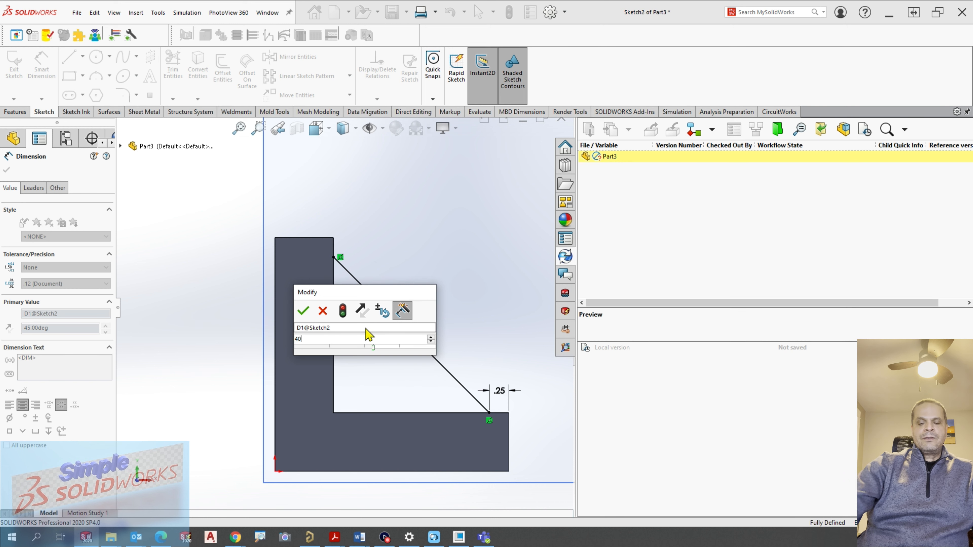
pyautogui.press('Return')
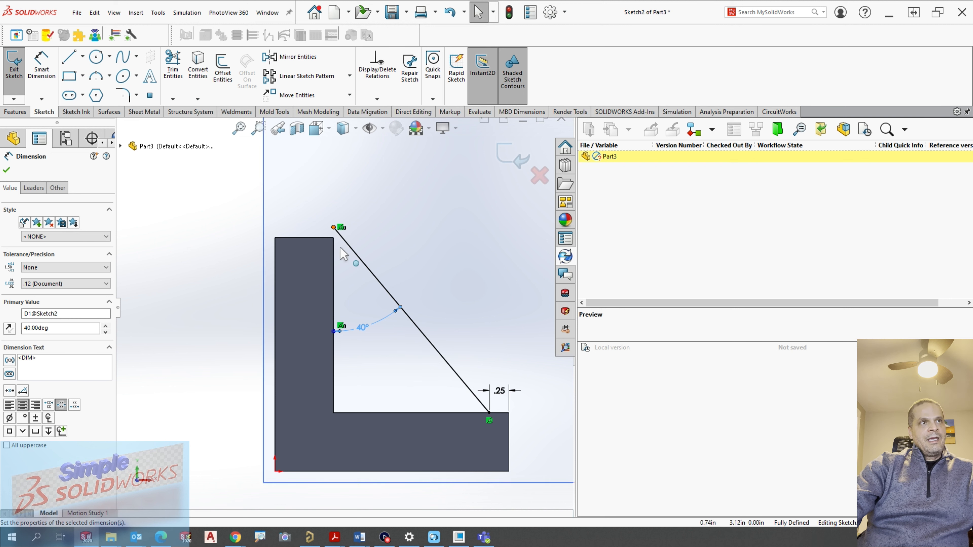
pyautogui.press('Escape')
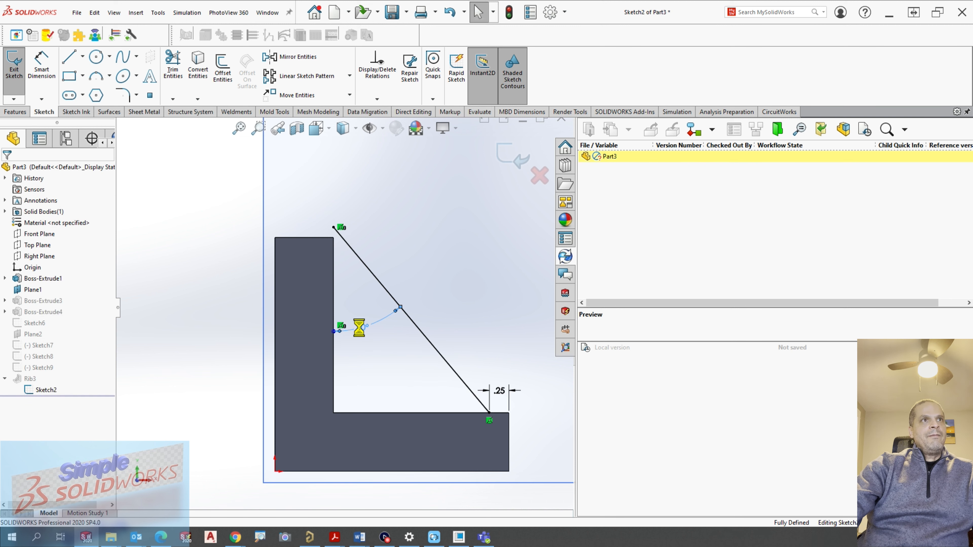
# Set the rib line's angle to the vertical wall to 45° and exit the sketch.
pyautogui.doubleClick(359, 327)
pyautogui.write('45')
pyautogui.press('Return')
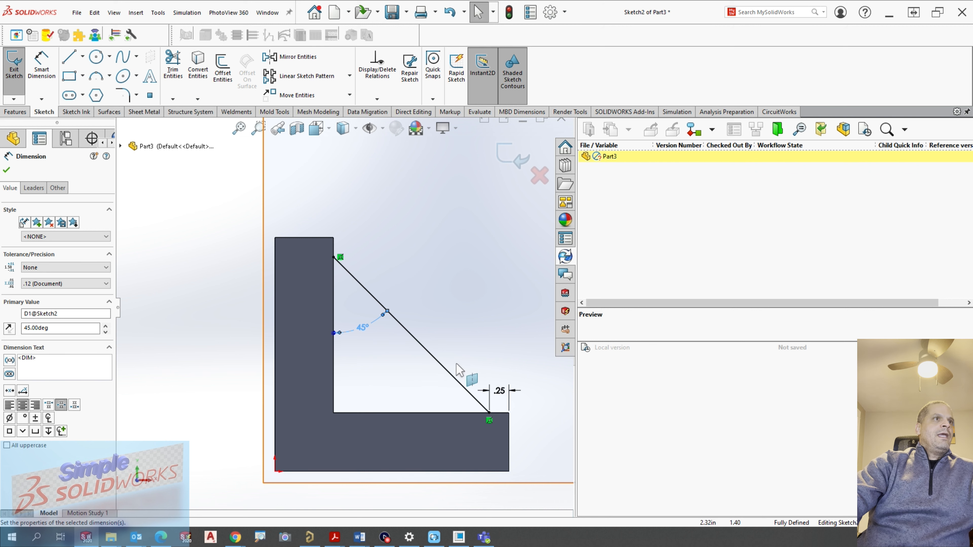
pyautogui.click(511, 170)
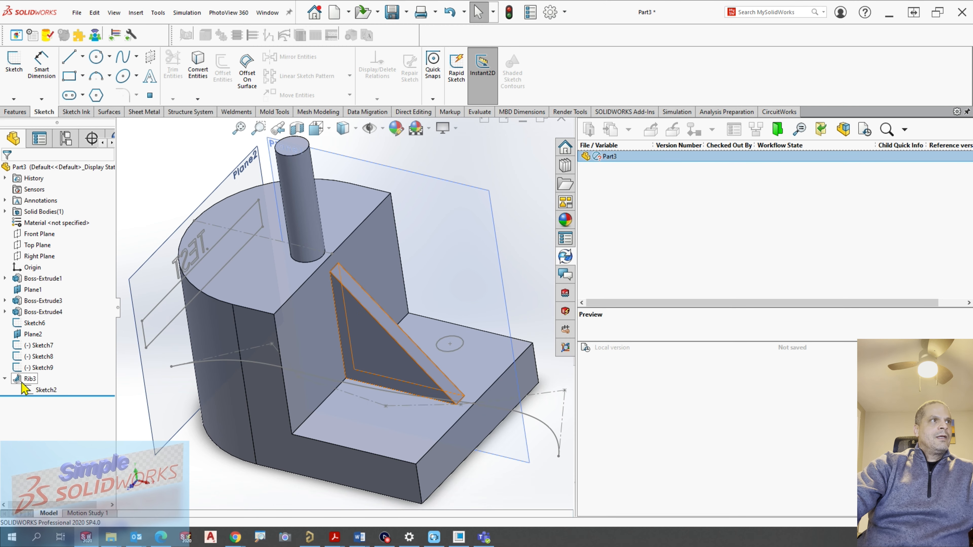
# Edit the rib feature and try its thickness on each single side of the sketch line, finishing with both sides.
pyautogui.rightClick(31, 379)
pyautogui.click(32, 297)
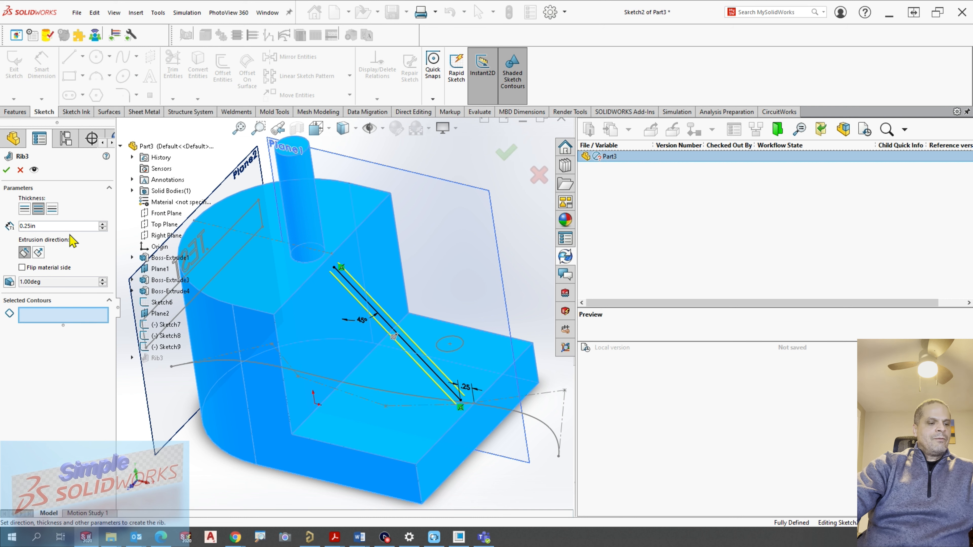
pyautogui.click(52, 209)
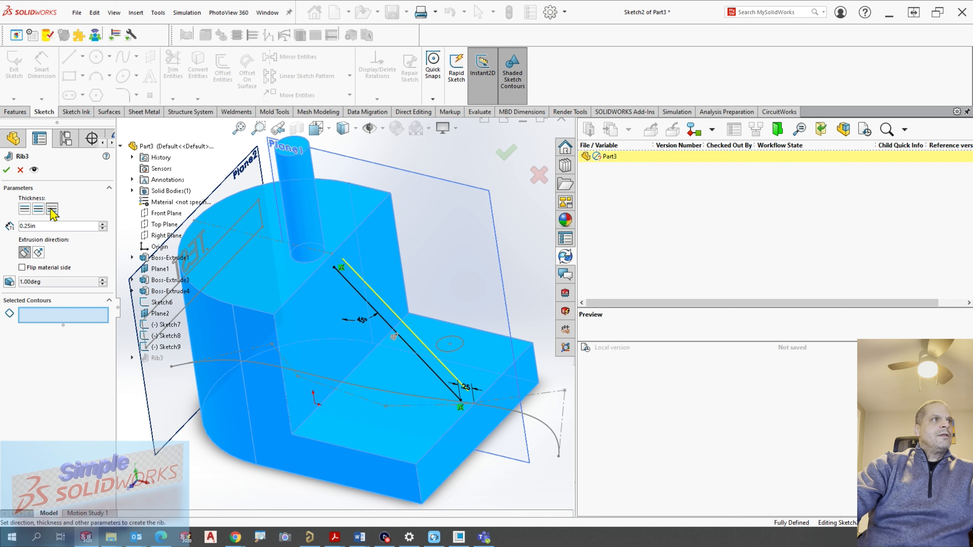
pyautogui.click(25, 211)
pyautogui.click(38, 210)
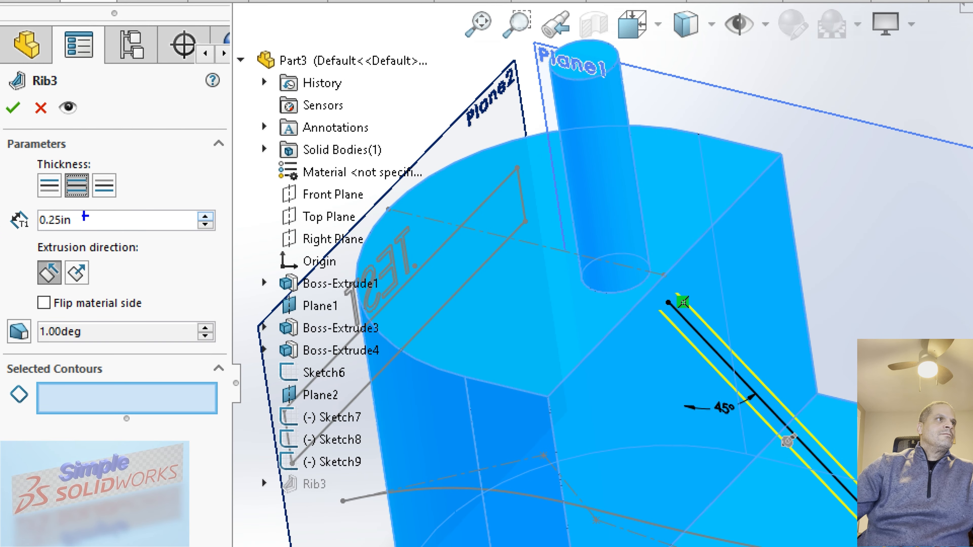
# Set the rib's thickness to 0.5 in.
pyautogui.moveTo(65, 219); pyautogui.dragTo(173, 162)
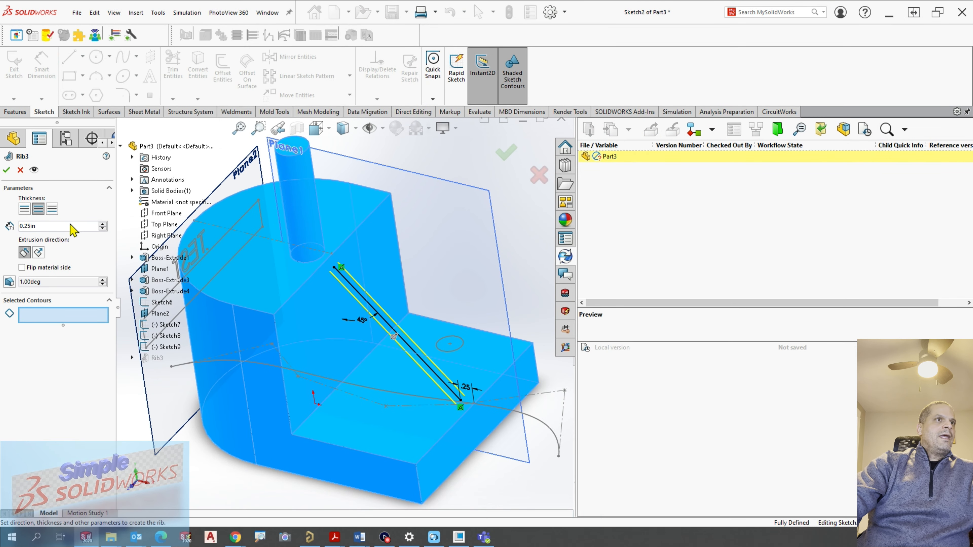
pyautogui.click(103, 225)
pyautogui.click(103, 225)
pyautogui.click(102, 224)
pyautogui.click(102, 225)
pyautogui.write('0.5')
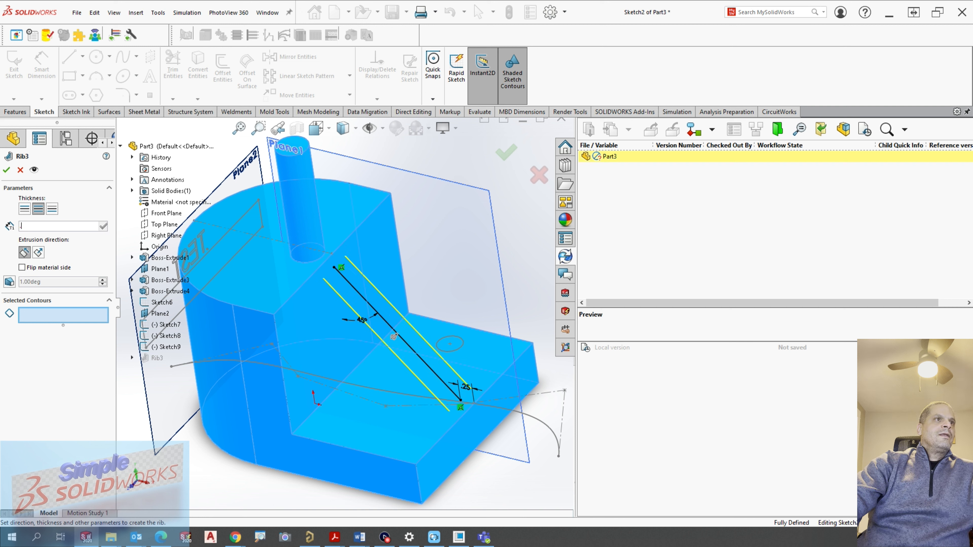
pyautogui.press('Return')
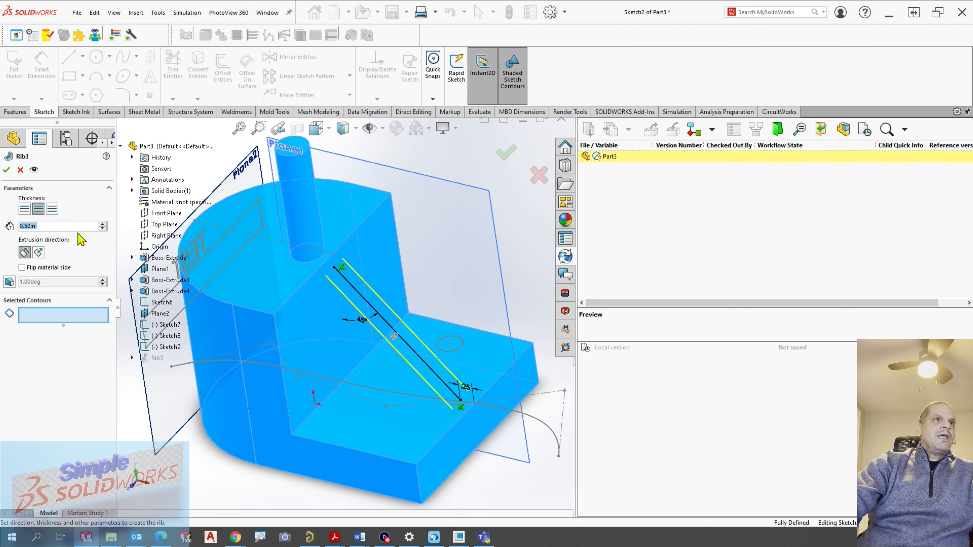
# Try to build the rib with its material side flipped away from the part.
pyautogui.click(394, 337)
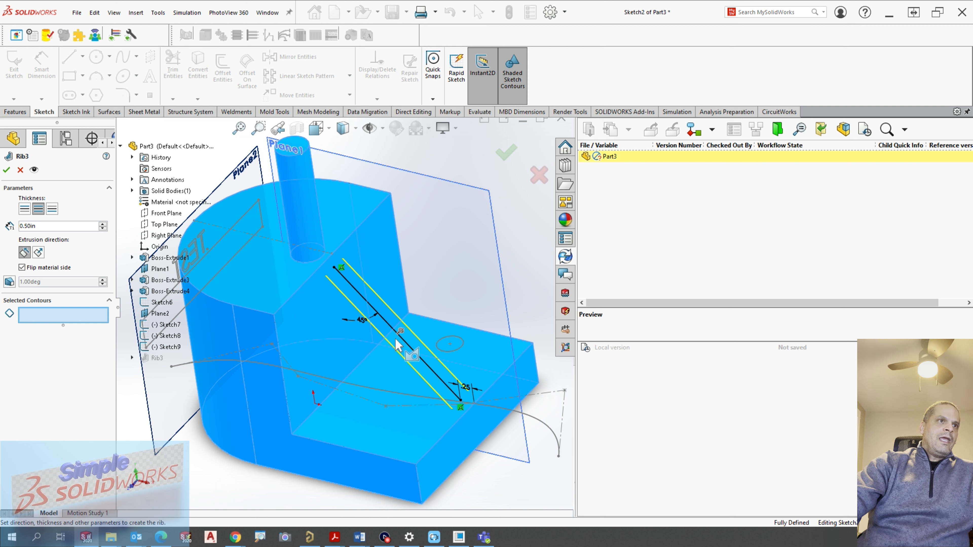
pyautogui.click(6, 170)
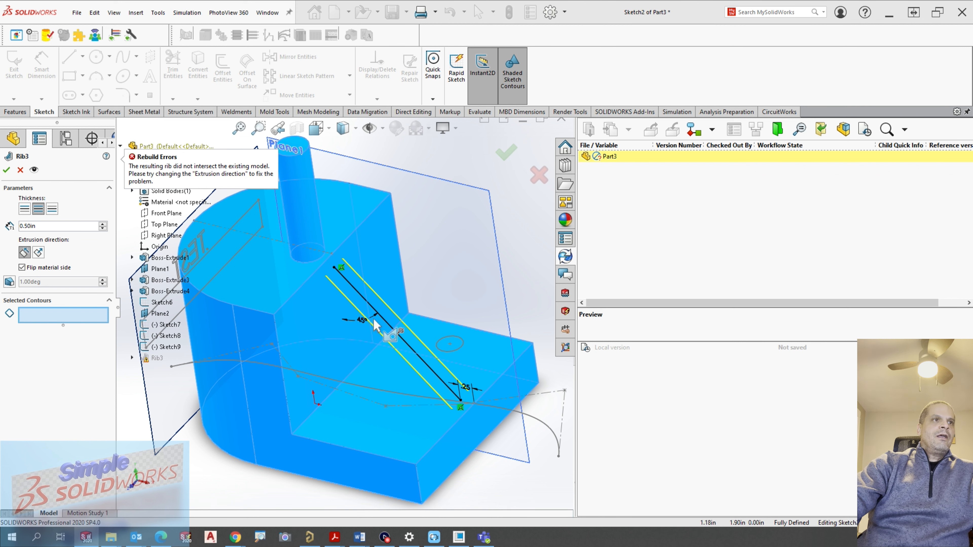
pyautogui.moveTo(409, 305); pyautogui.dragTo(430, 267, button='middle')
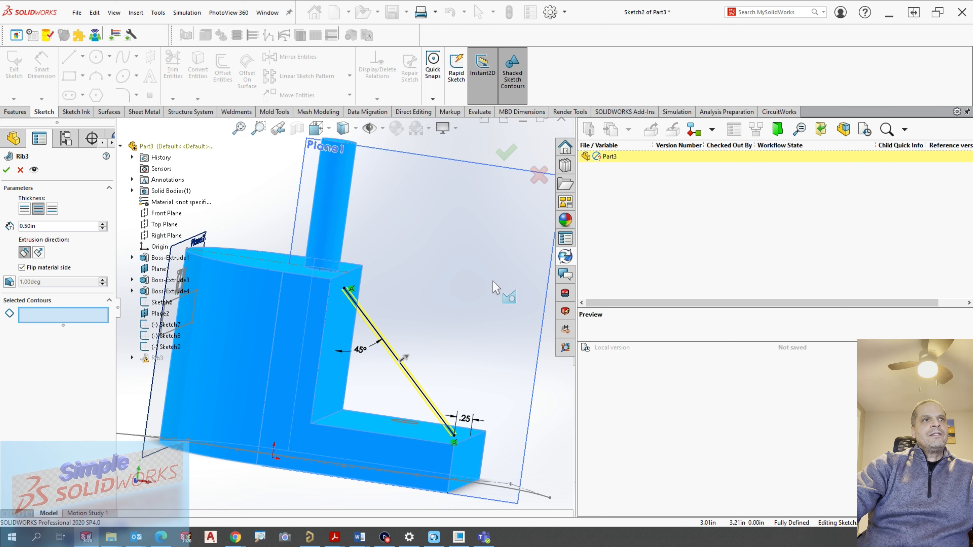
pyautogui.moveTo(500, 288); pyautogui.dragTo(472, 303, button='middle')
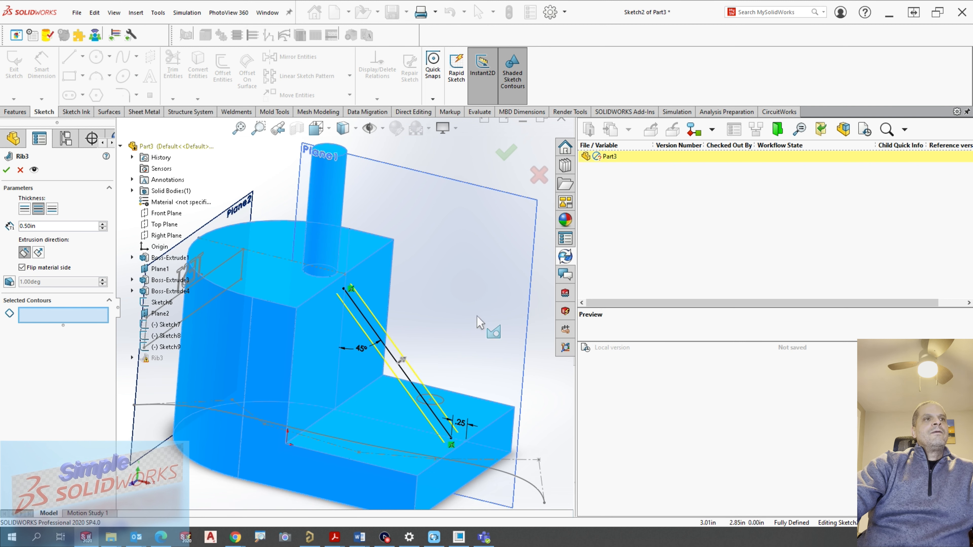
# Point the rib's material direction back toward the part and accept the edited rib.
pyautogui.moveTo(458, 338); pyautogui.dragTo(453, 313, button='middle')
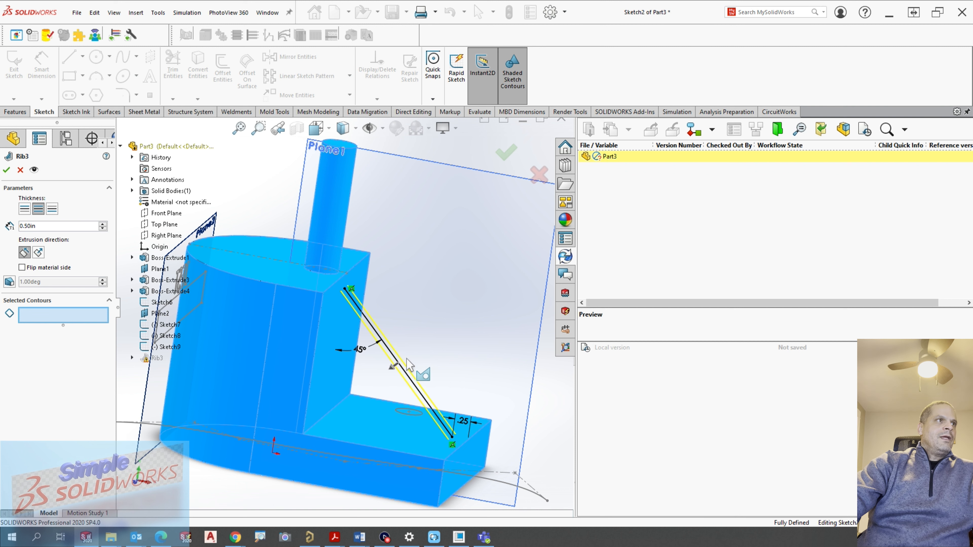
pyautogui.moveTo(441, 341); pyautogui.dragTo(422, 307, button='middle')
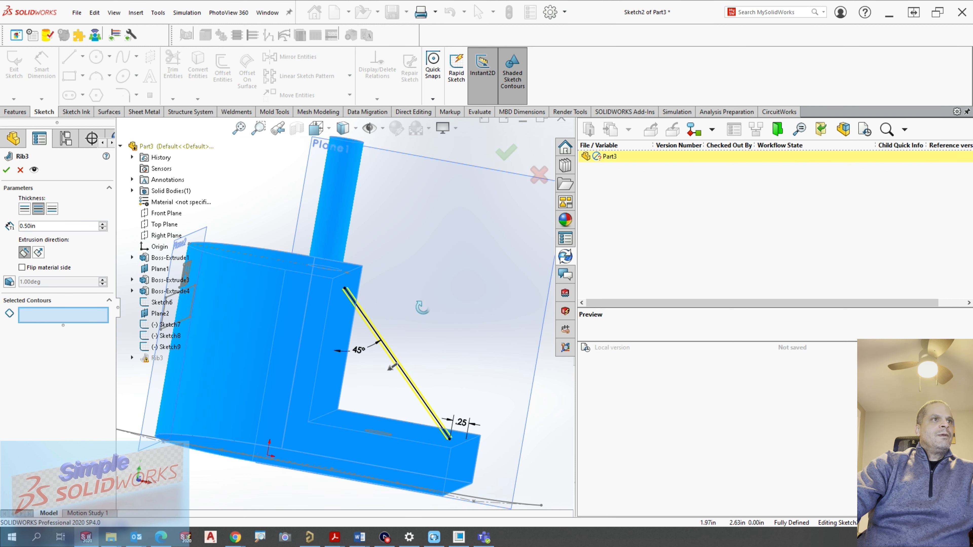
pyautogui.scroll(-3, 400, 356)
pyautogui.moveTo(441, 343)
pyautogui.mouseDown(button='middle')
pyautogui.moveTo(490, 331)
pyautogui.moveTo(359, 374)
pyautogui.mouseUp(button='middle')
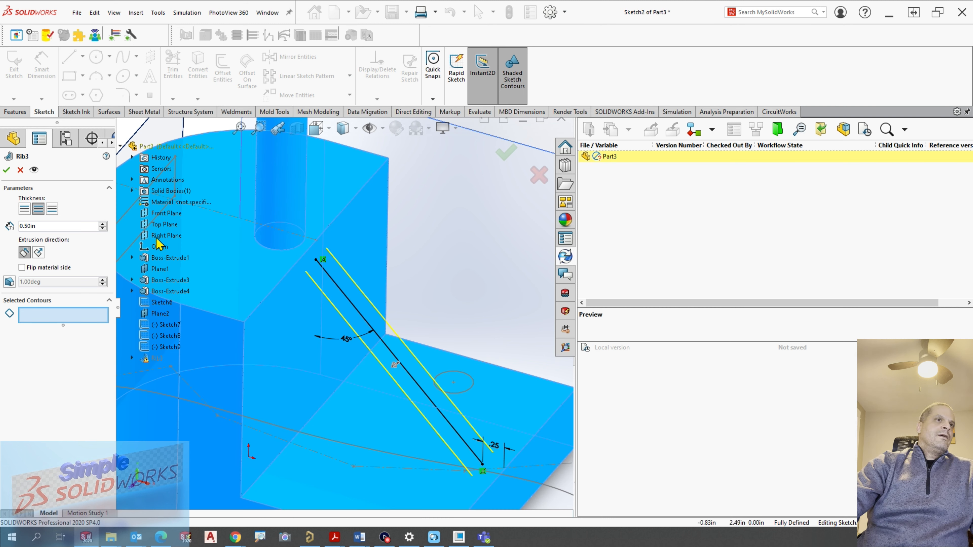
pyautogui.click(7, 171)
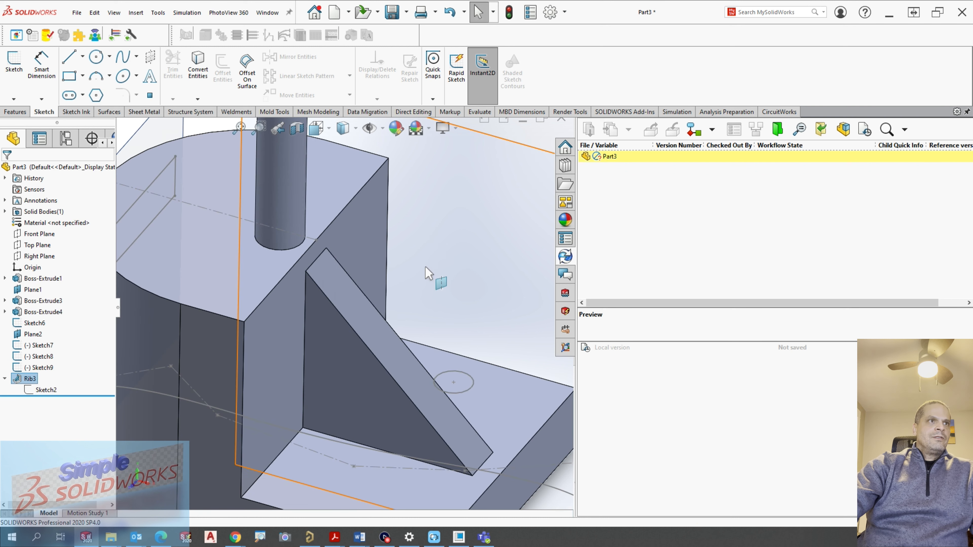
pyautogui.scroll(5, 425, 266)
pyautogui.moveTo(415, 299)
pyautogui.mouseDown(button='middle')
pyautogui.moveTo(389, 289)
pyautogui.moveTo(401, 284)
pyautogui.moveTo(407, 303)
pyautogui.mouseUp(button='middle')
pyautogui.scroll(-2, 281, 326)
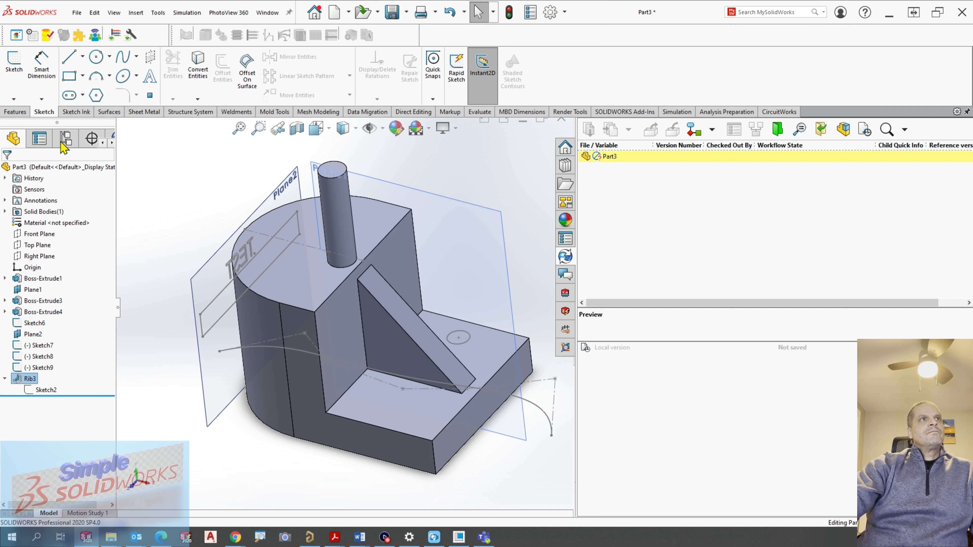
pyautogui.click(15, 112)
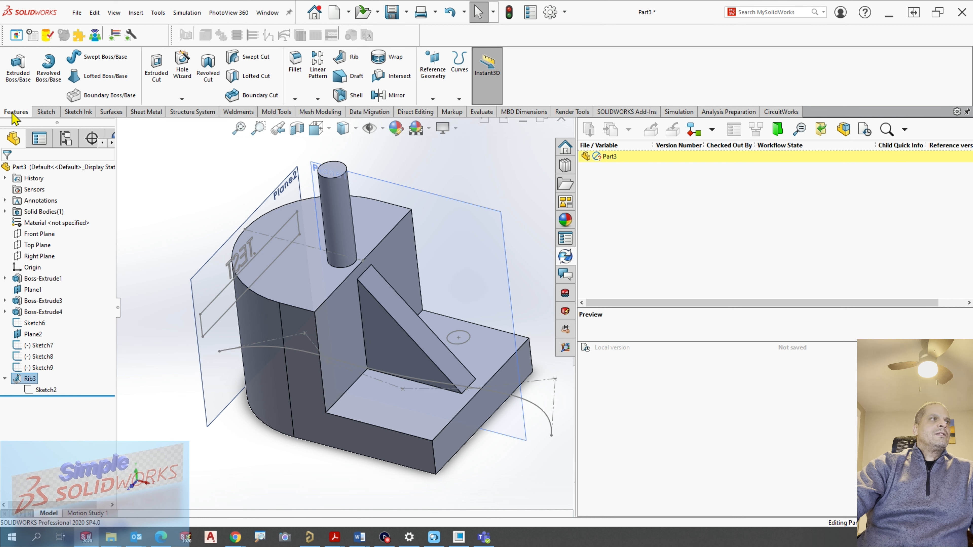
pyautogui.click(343, 82)
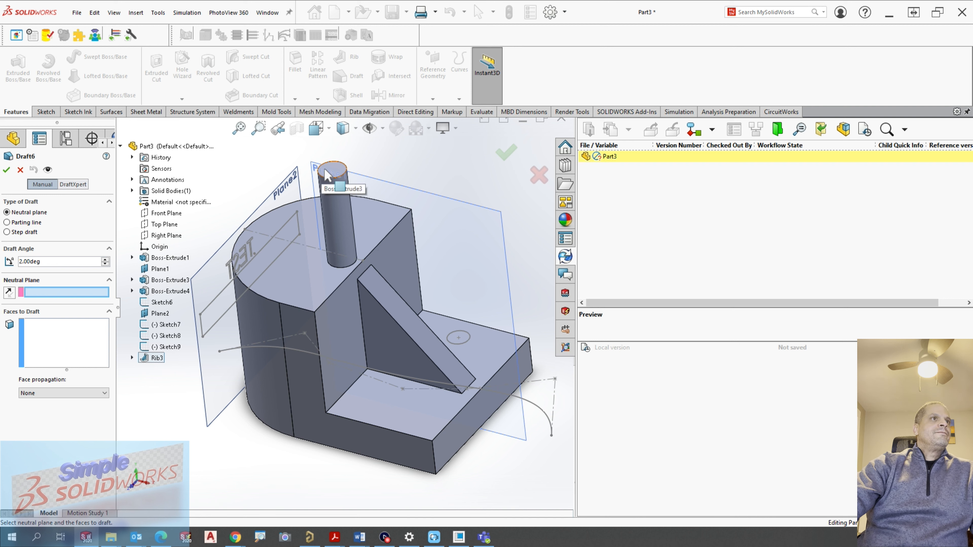
pyautogui.click(20, 171)
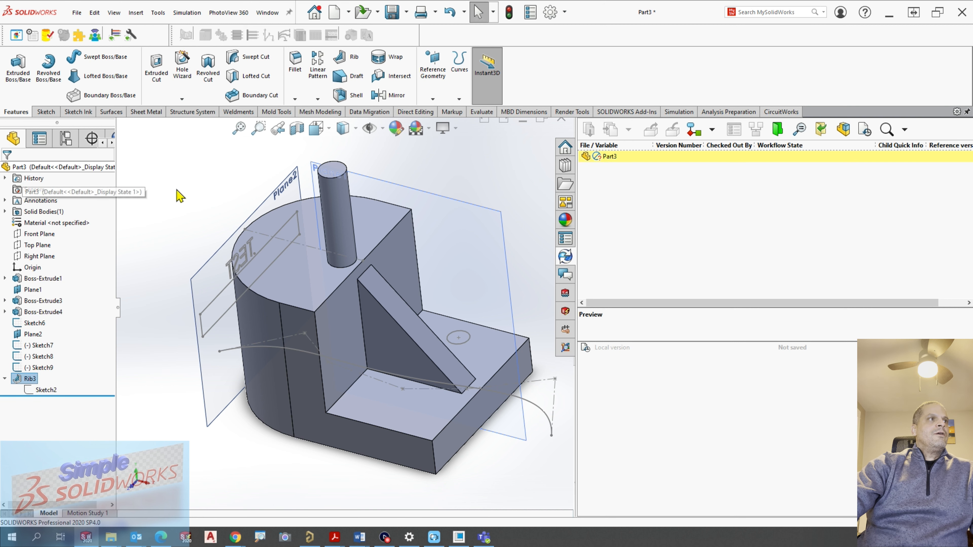
# Edit the cylindrical post's extrusion and try a built-in draft of 3 degrees, then discard the edit.
pyautogui.click(339, 188)
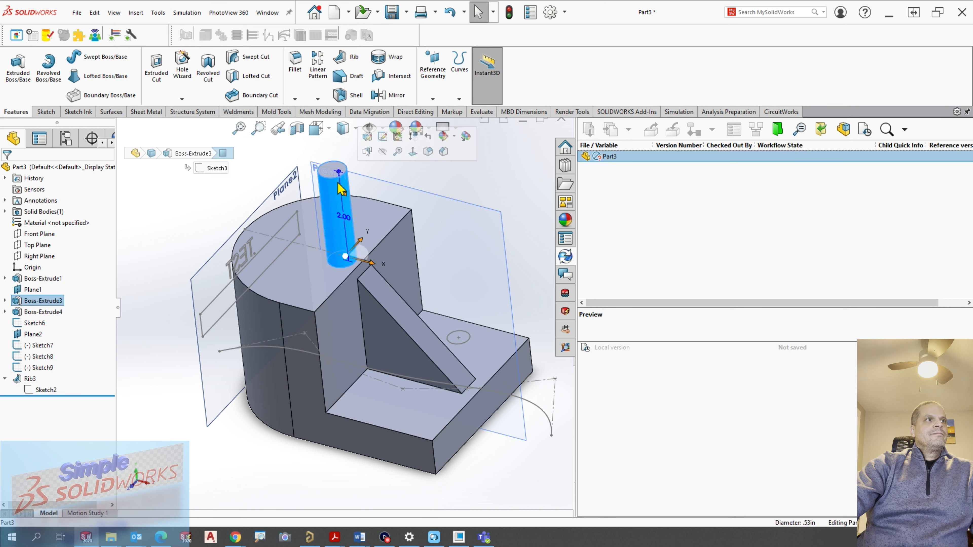
pyautogui.rightClick(54, 304)
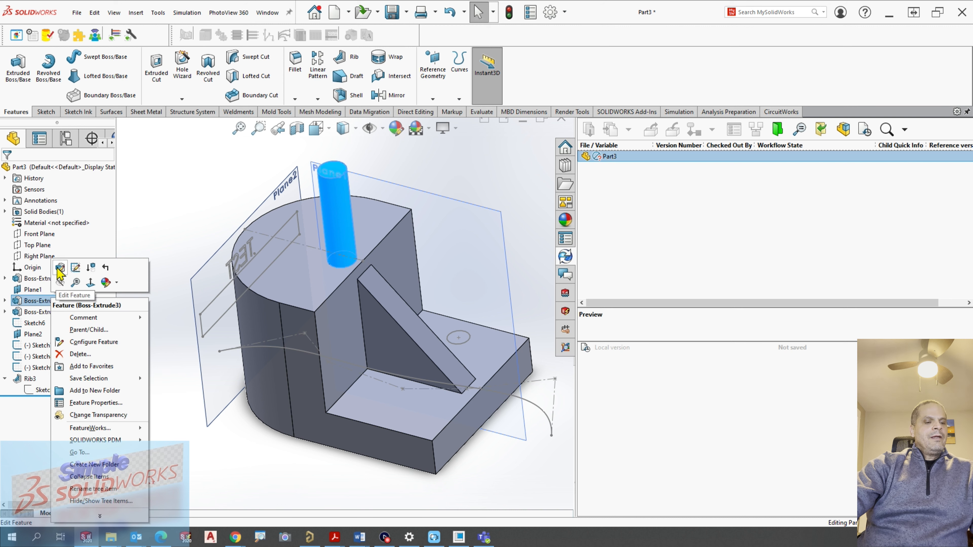
pyautogui.click(73, 270)
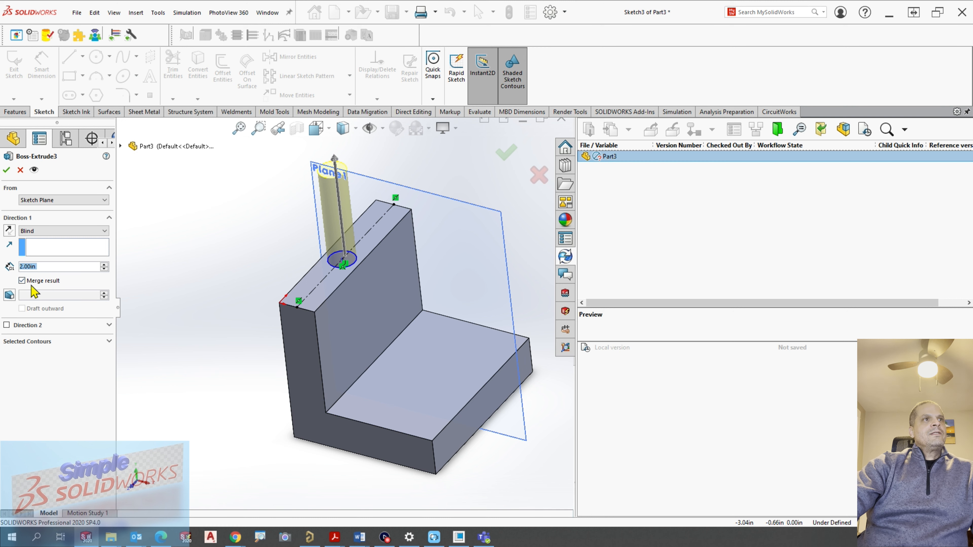
pyautogui.click(9, 295)
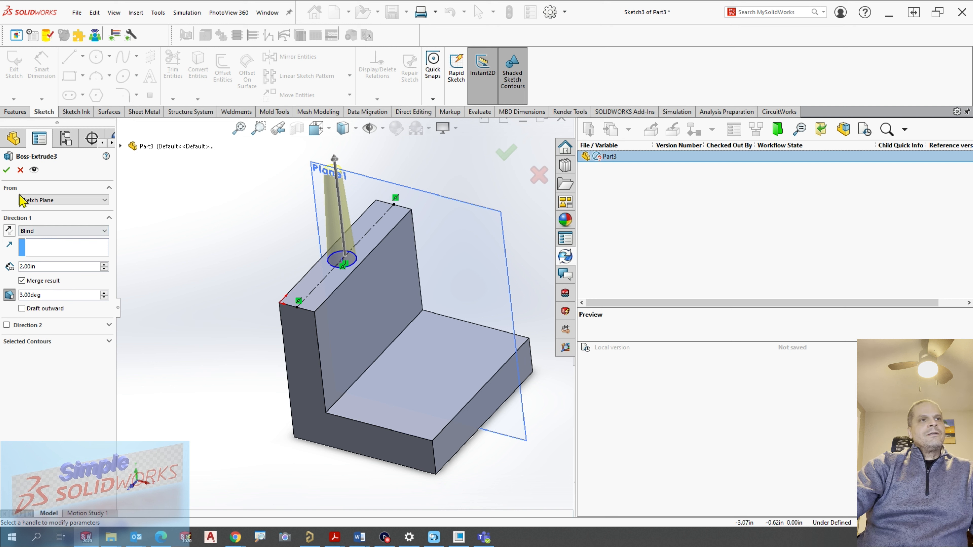
pyautogui.click(20, 171)
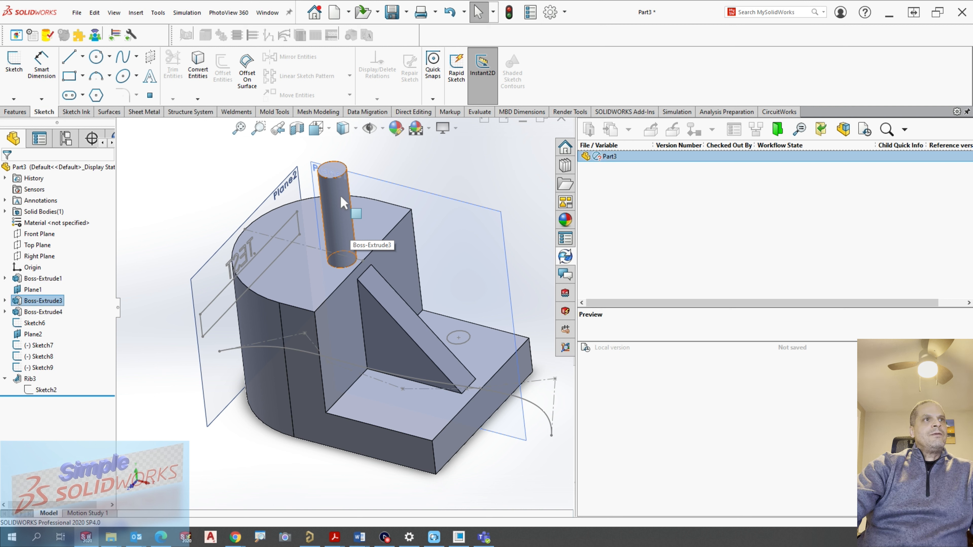
# Draft the cylindrical post's side face by 2 degrees, using the post's top end face as the neutral plane.
pyautogui.click(15, 111)
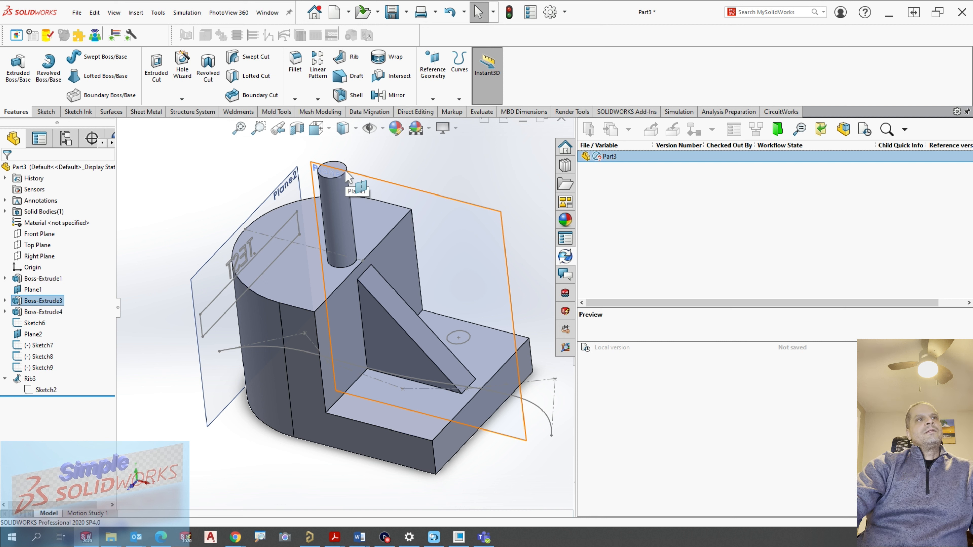
pyautogui.click(356, 77)
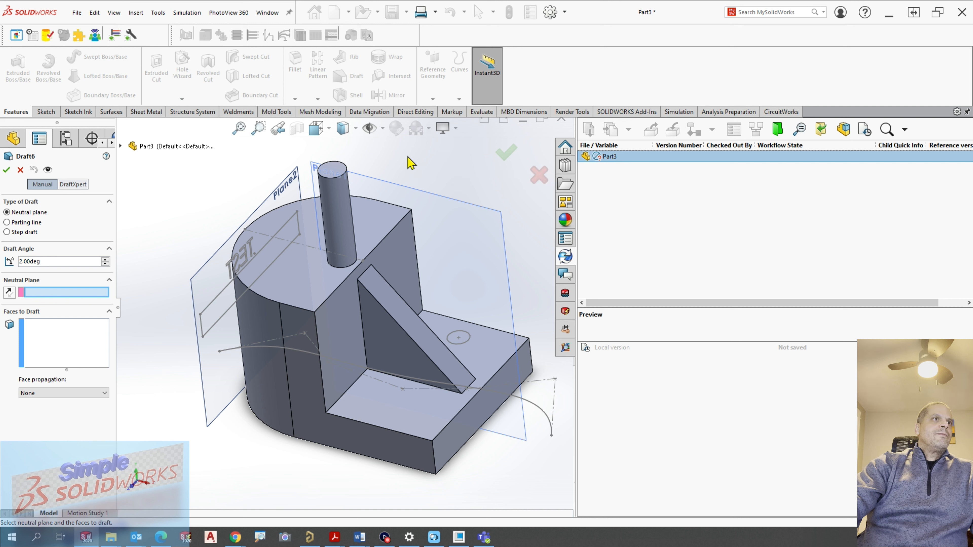
pyautogui.click(327, 177)
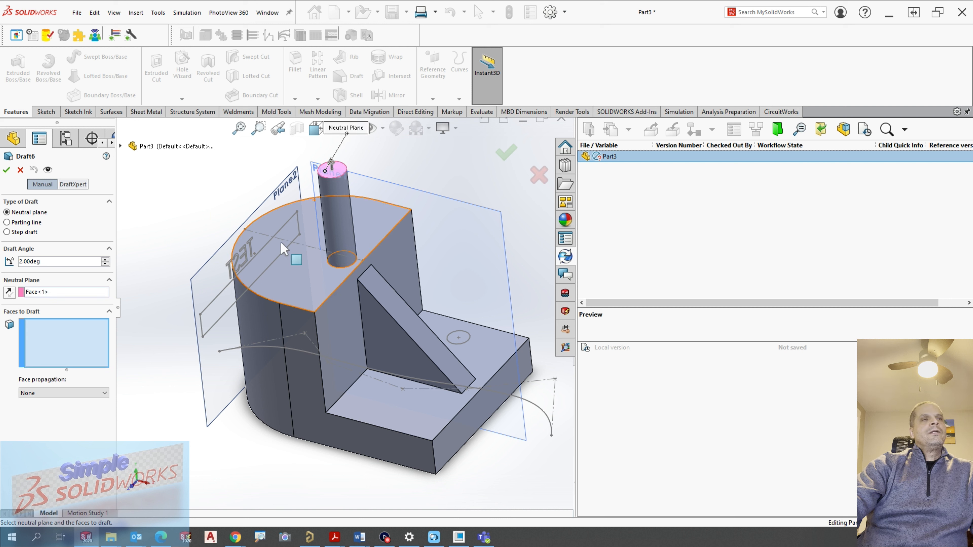
pyautogui.click(329, 218)
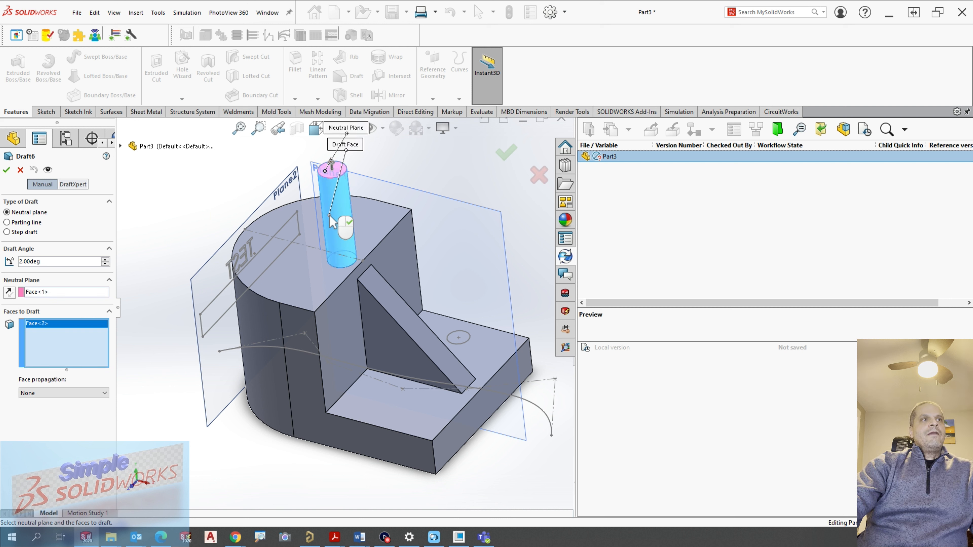
pyautogui.click(8, 171)
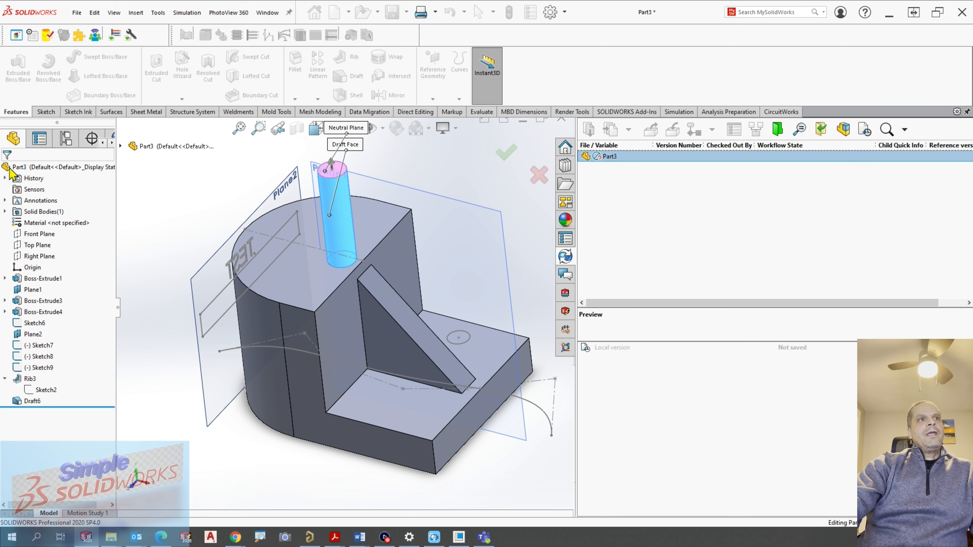
pyautogui.scroll(-3, 325, 275)
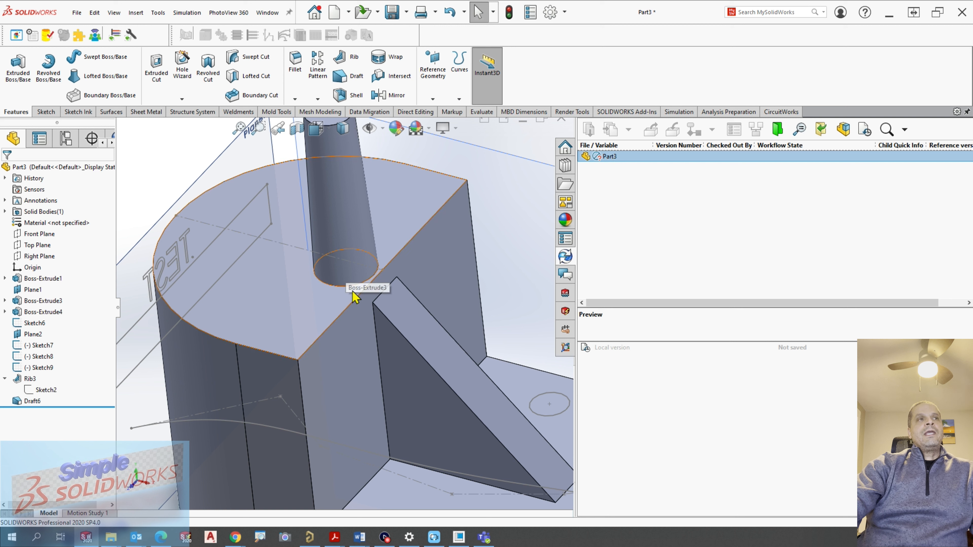
pyautogui.scroll(3, 332, 270)
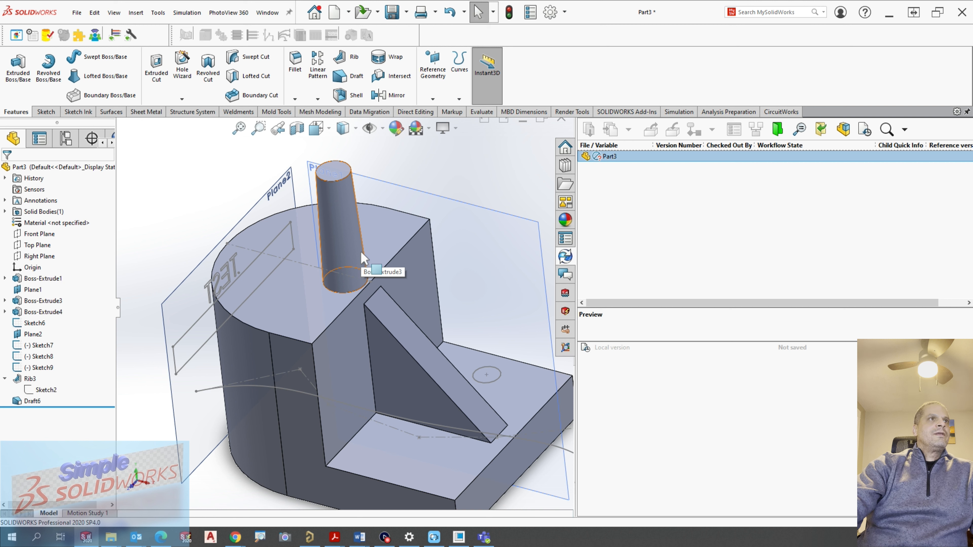
# Delete the draft feature from the cylindrical post.
pyautogui.click(37, 404)
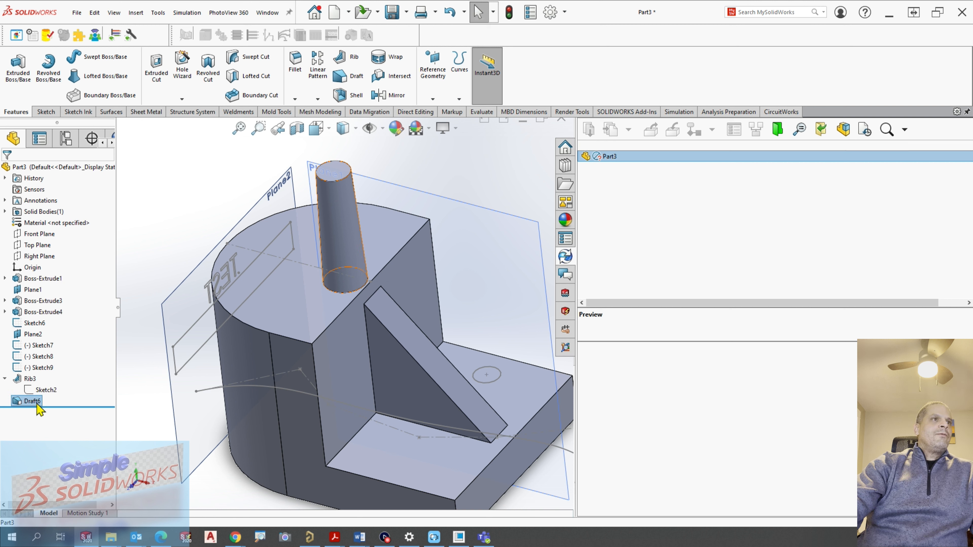
pyautogui.rightClick(39, 409)
pyautogui.click(66, 377)
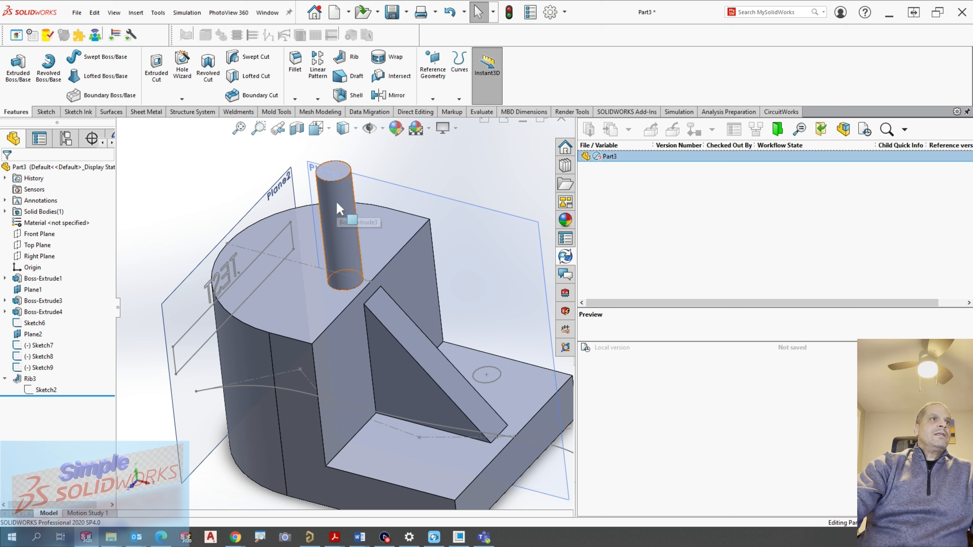
# Draft the post's side face by 2 degrees, using the flat face at the post's base as the neutral plane.
pyautogui.click(353, 78)
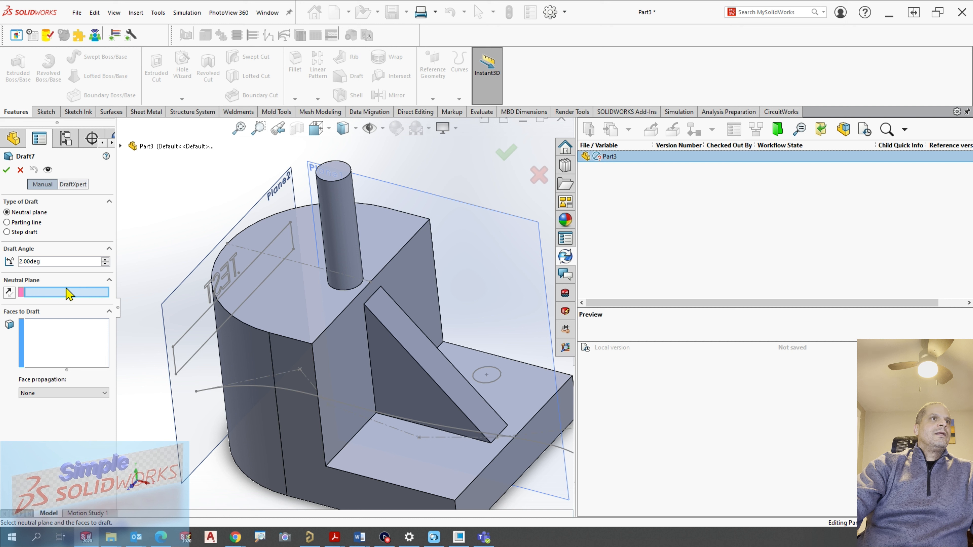
pyautogui.click(299, 302)
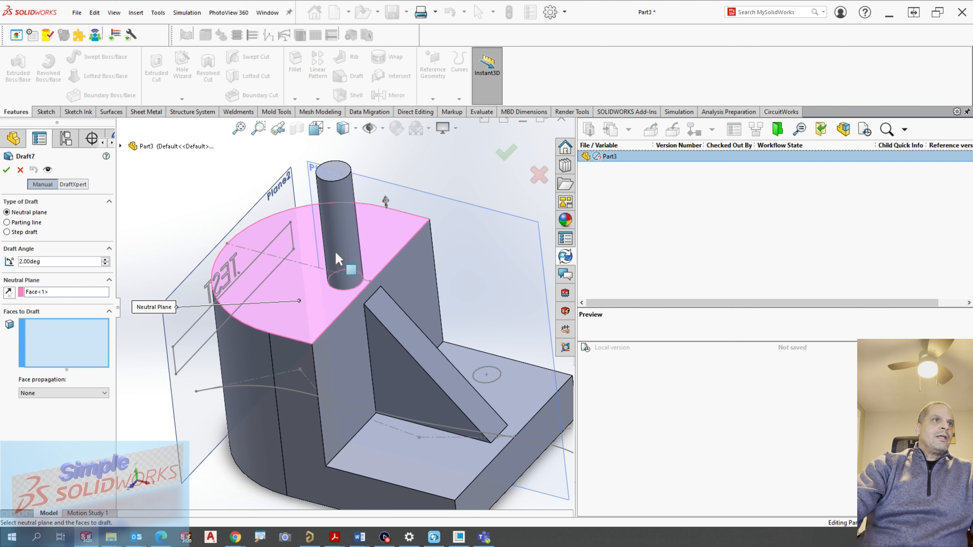
pyautogui.click(346, 188)
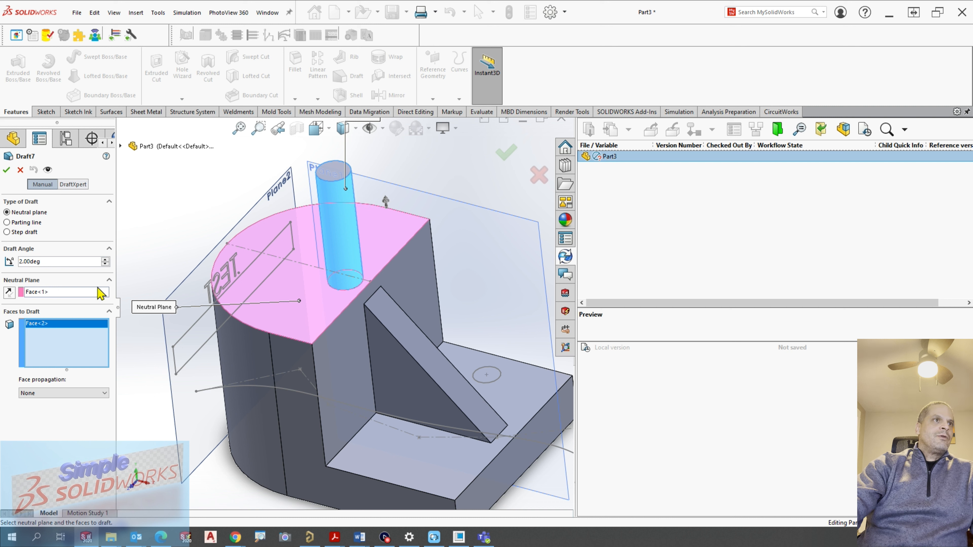
pyautogui.click(6, 171)
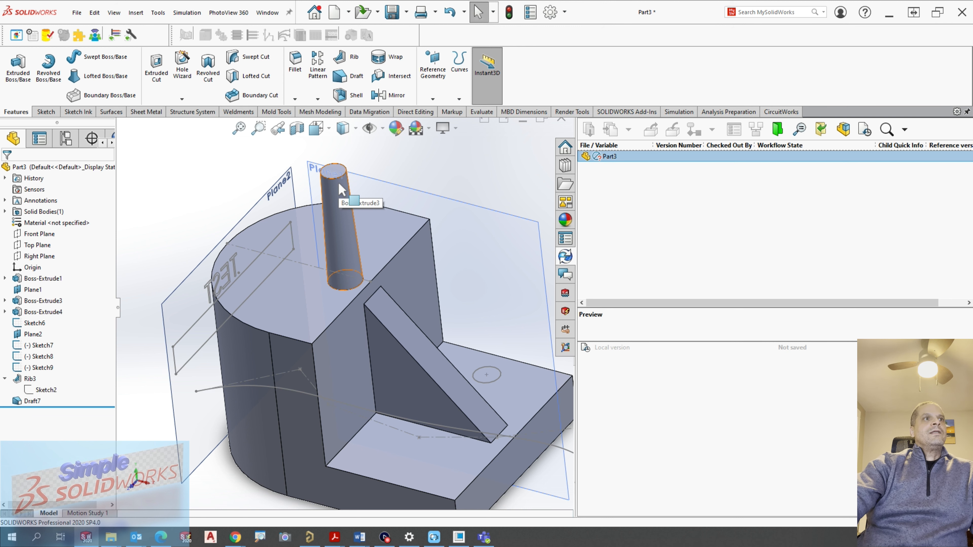
pyautogui.scroll(1, 369, 220)
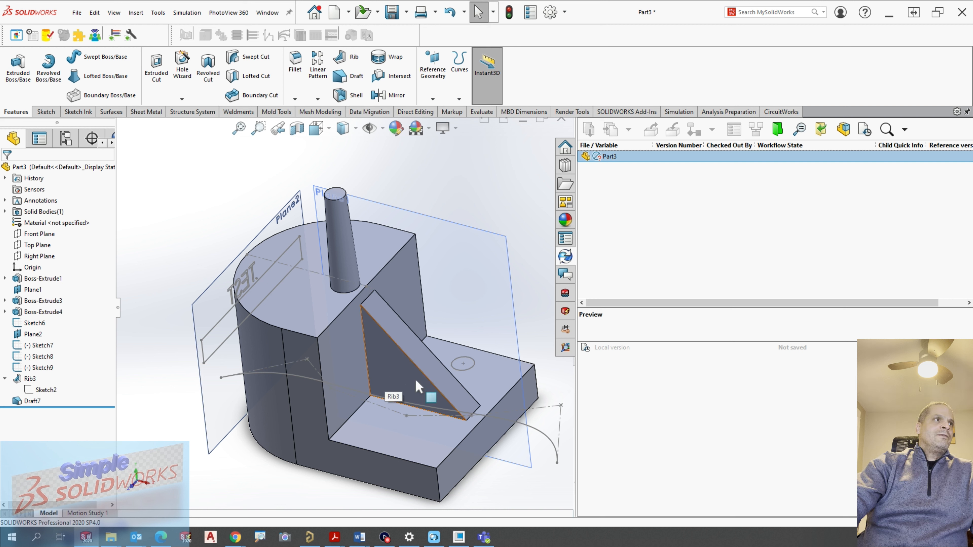
# Shell the part inward with a 0.10 in wall, removing the rib's triangular side face.
pyautogui.scroll(1, 389, 376)
pyautogui.scroll(2, 388, 371)
pyautogui.scroll(-3, 391, 350)
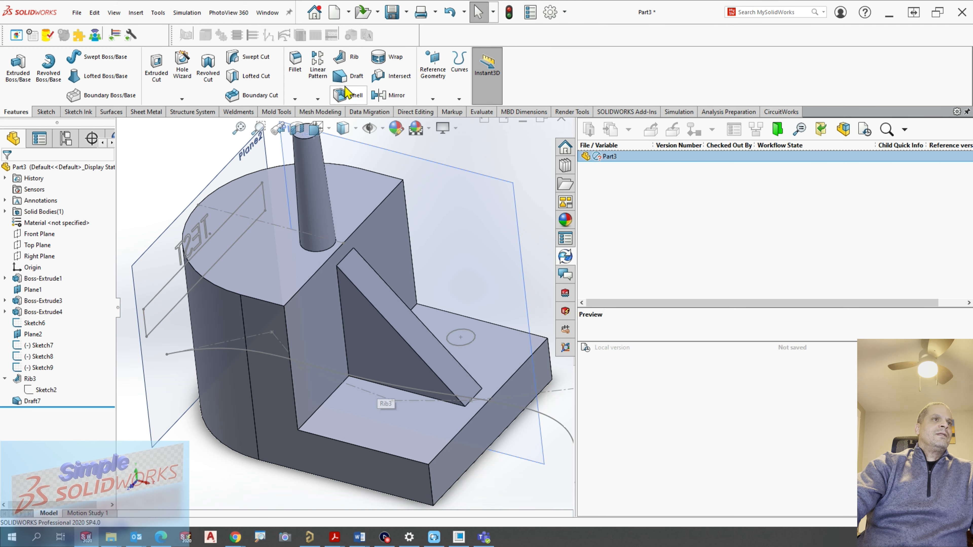
pyautogui.click(349, 98)
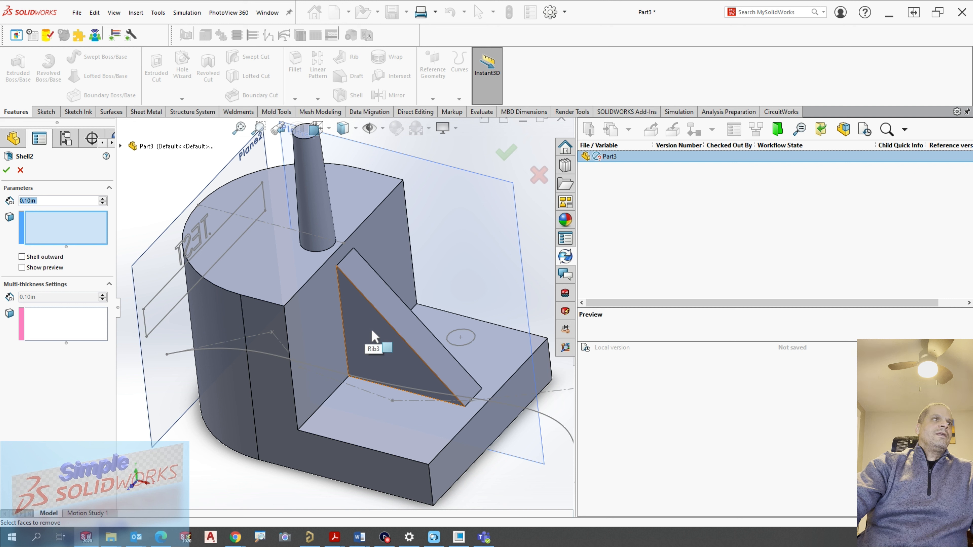
pyautogui.click(373, 337)
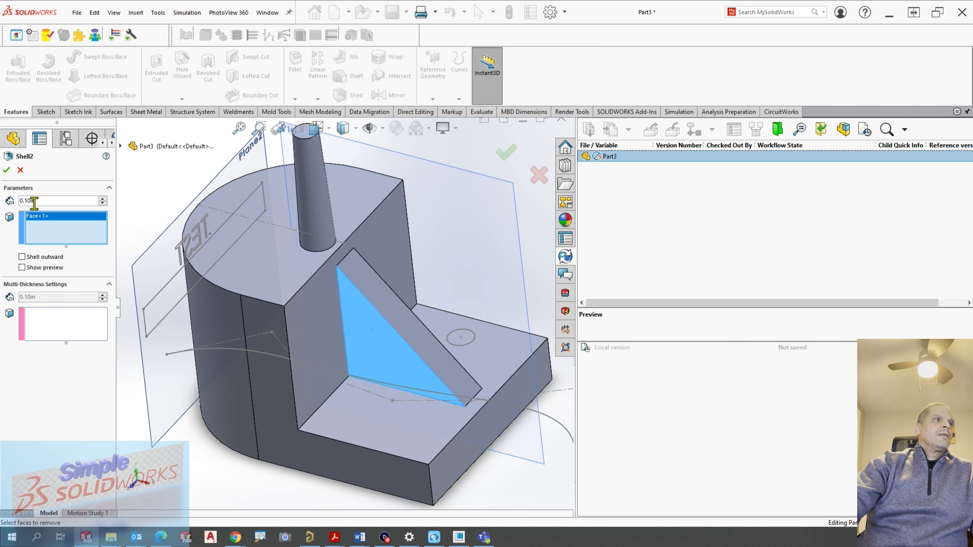
pyautogui.click(6, 170)
pyautogui.moveTo(315, 309); pyautogui.dragTo(333, 326, button='middle')
pyautogui.scroll(-4, 335, 326)
pyautogui.scroll(4, 333, 326)
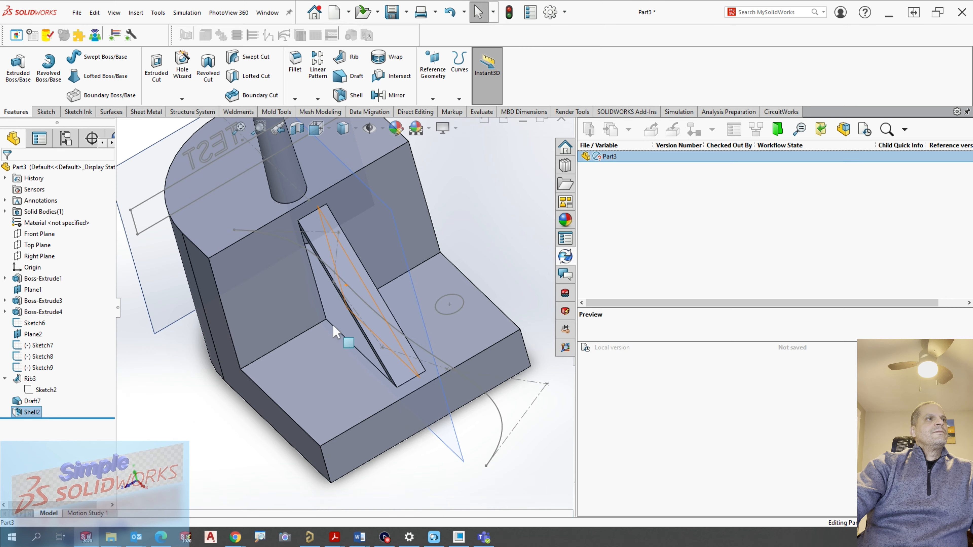
# Delete the shell feature from the part.
pyautogui.rightClick(24, 414)
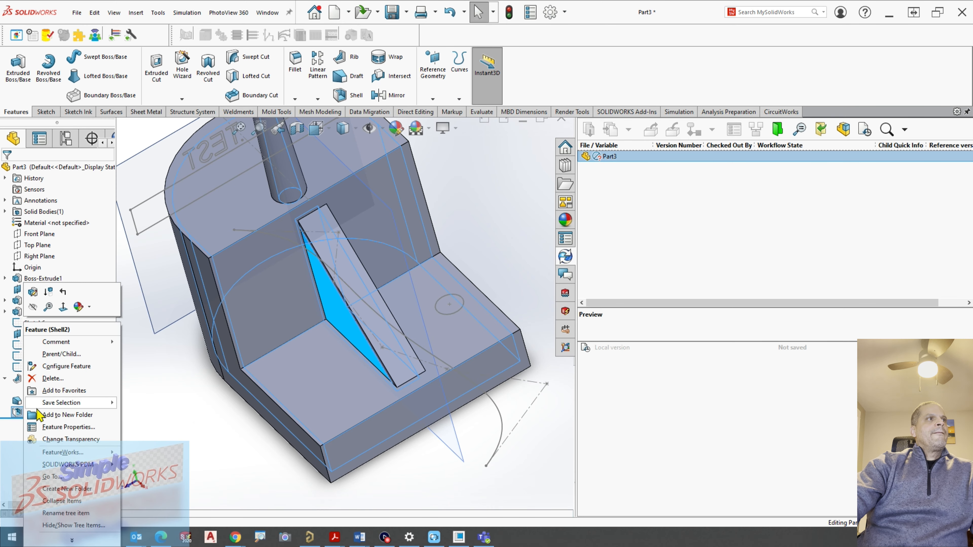
pyautogui.click(50, 379)
pyautogui.click(354, 290)
pyautogui.moveTo(354, 290); pyautogui.dragTo(389, 261, button='middle')
pyautogui.scroll(2, 389, 262)
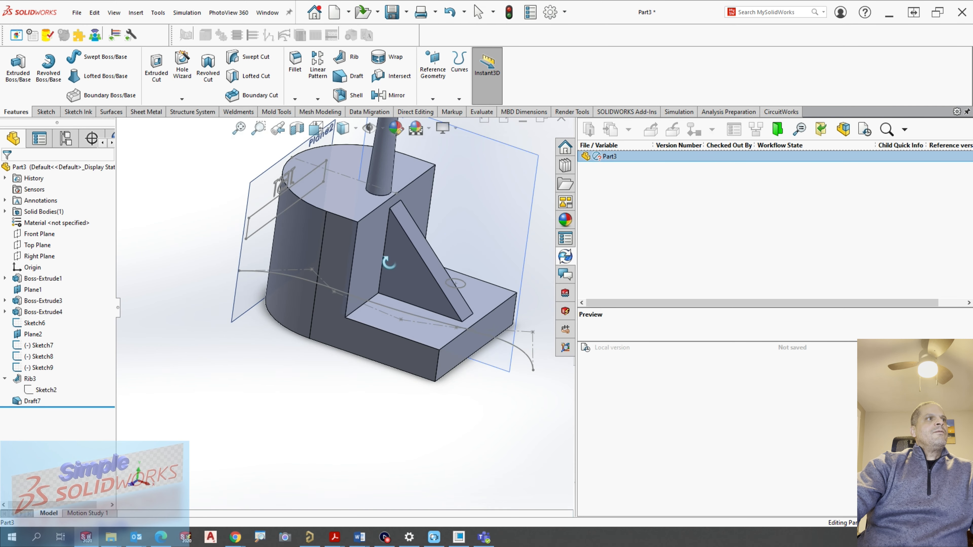
pyautogui.scroll(-1, 440, 230)
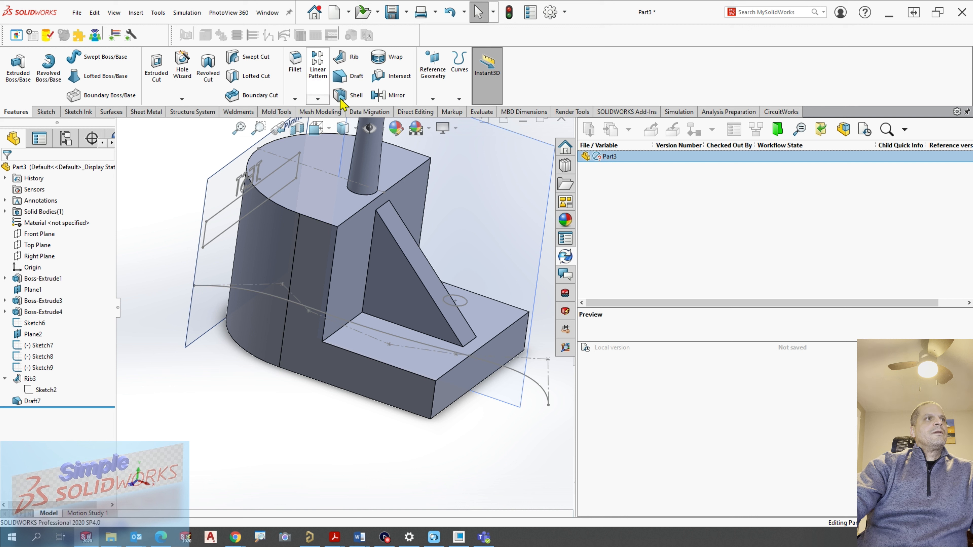
# Shell the part outward with a 0.10 in wall, removing the rib's triangular side face.
pyautogui.click(356, 94)
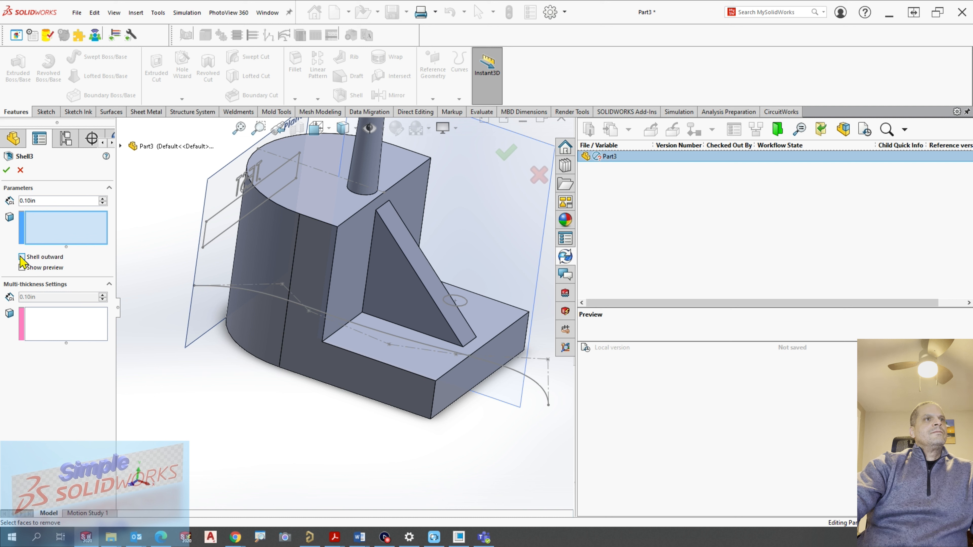
pyautogui.click(390, 282)
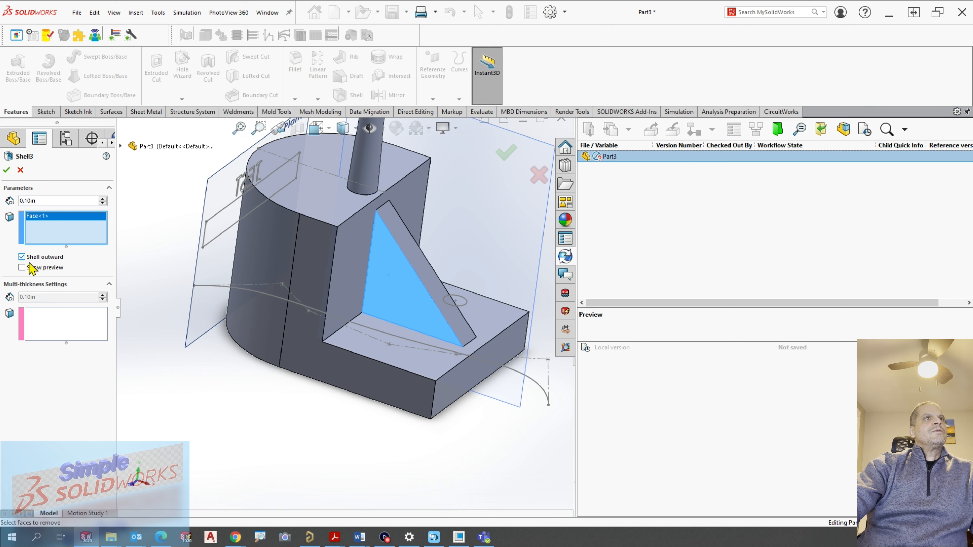
pyautogui.click(6, 170)
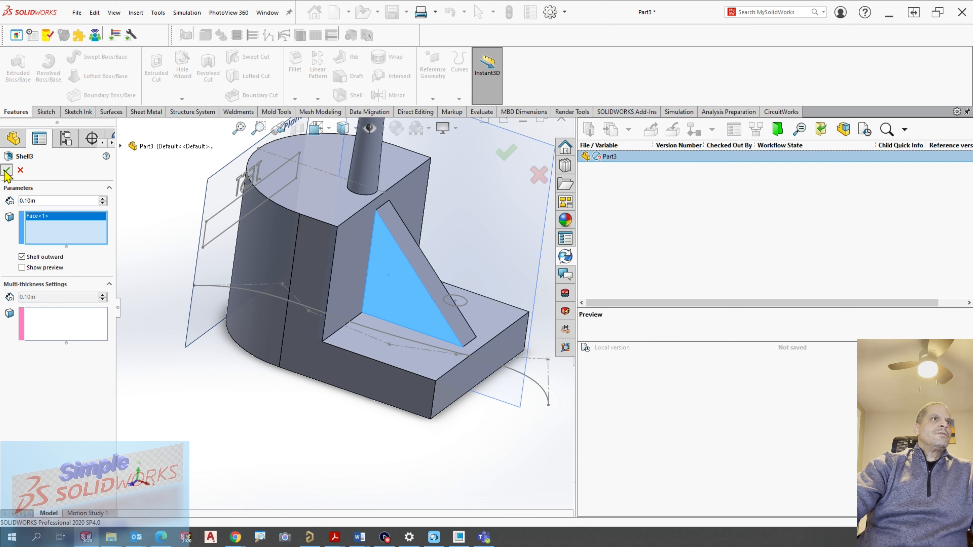
pyautogui.scroll(-10, 490, 322)
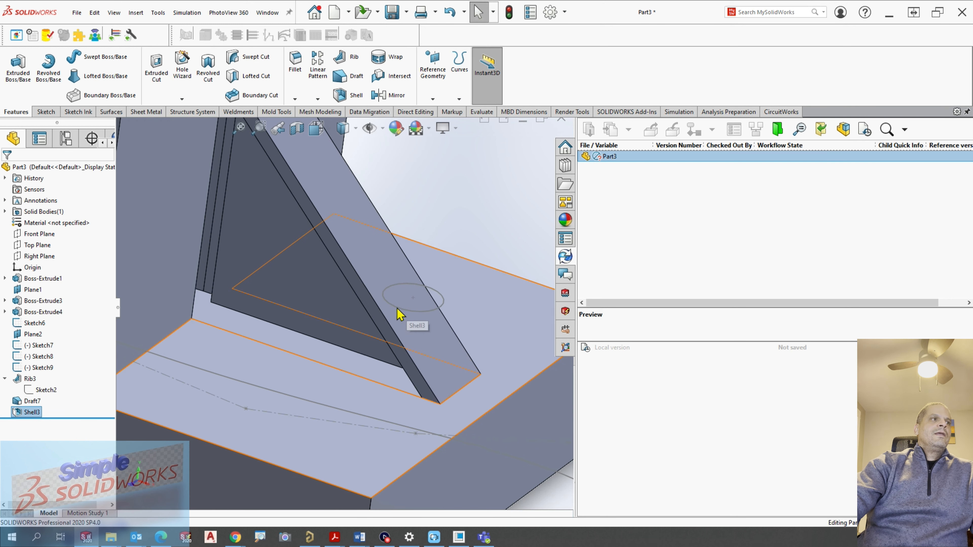
pyautogui.moveTo(382, 264); pyautogui.dragTo(381, 339, button='middle')
pyautogui.scroll(6, 381, 339)
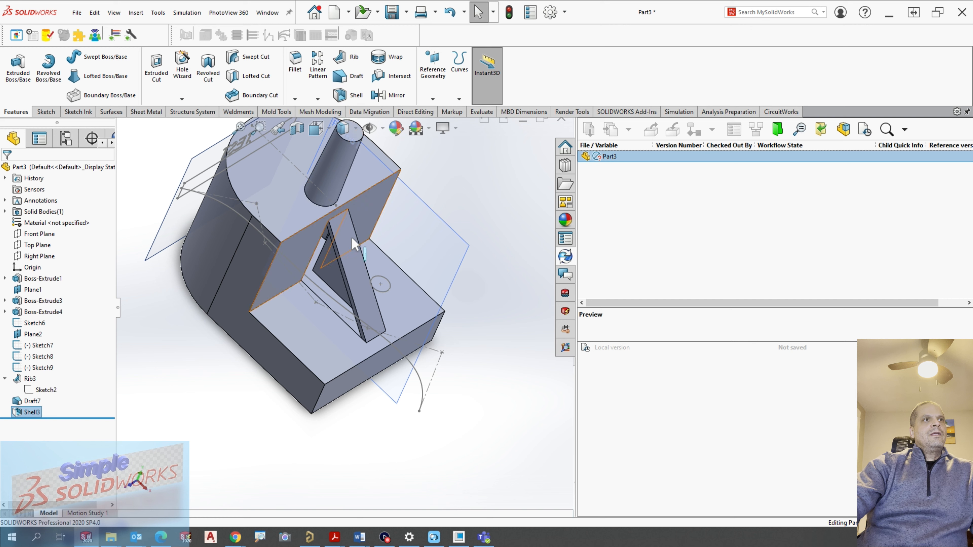
pyautogui.scroll(-3, 343, 262)
pyautogui.rightClick(359, 96)
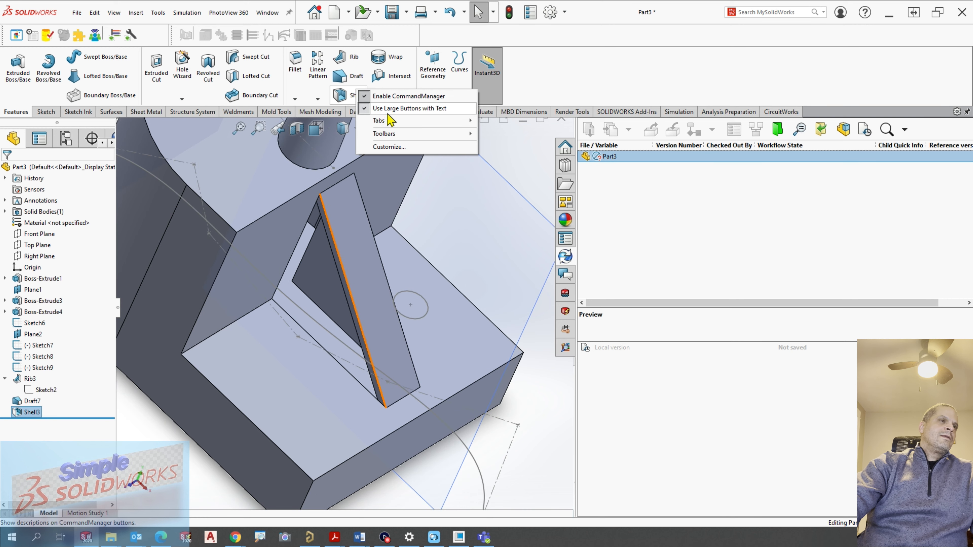
pyautogui.press('Escape')
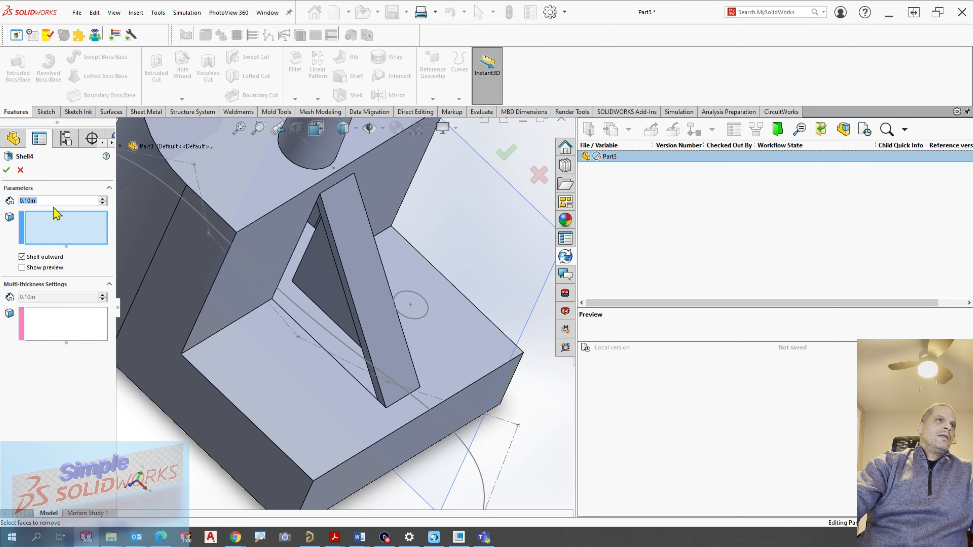
pyautogui.click(20, 171)
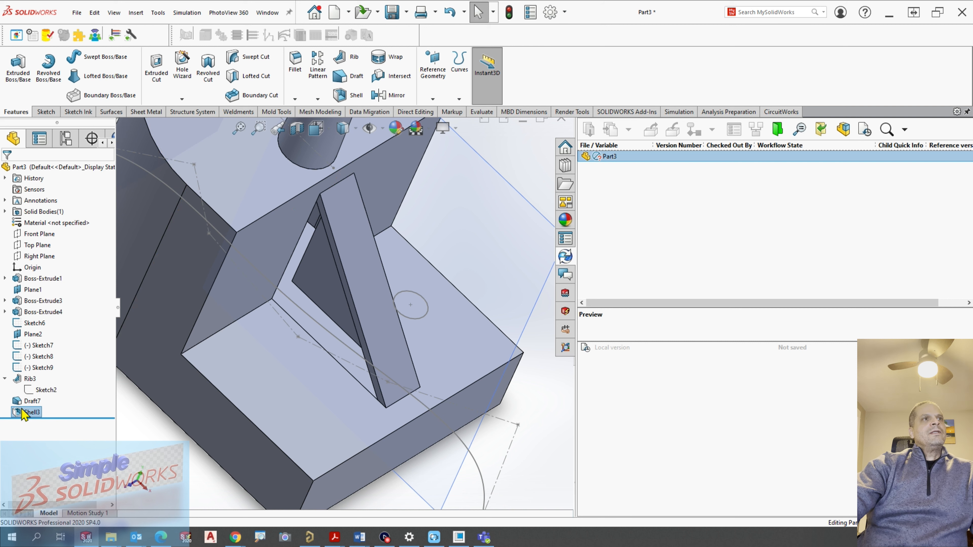
# Delete the outward shell feature from the part.
pyautogui.rightClick(18, 412)
pyautogui.click(50, 378)
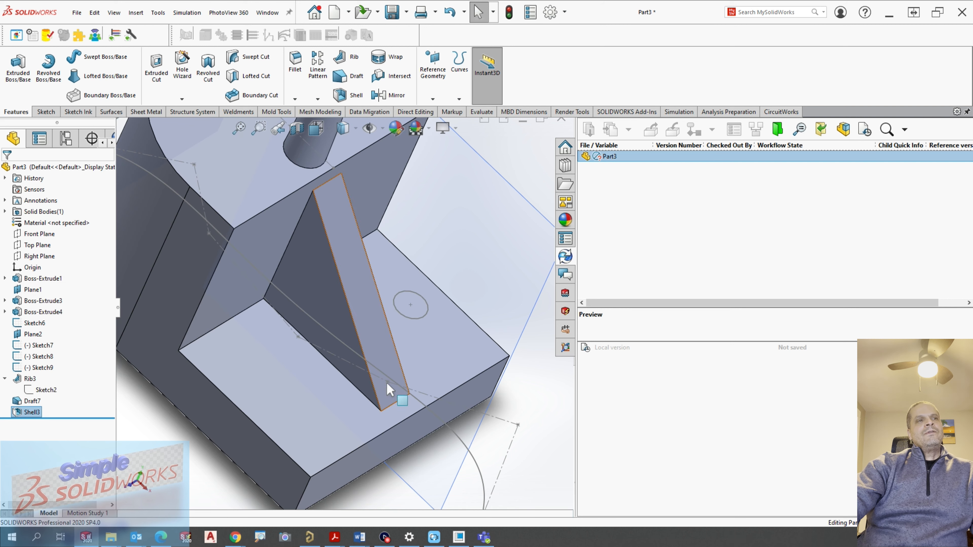
pyautogui.moveTo(350, 338); pyautogui.dragTo(361, 284, button='middle')
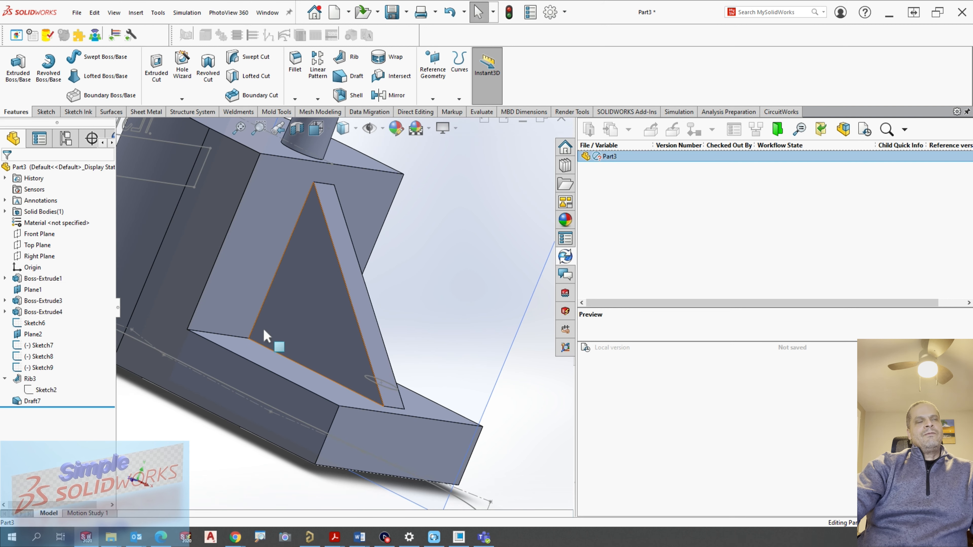
pyautogui.moveTo(334, 324)
pyautogui.mouseDown(button='middle')
pyautogui.moveTo(359, 326)
pyautogui.moveTo(344, 319)
pyautogui.mouseUp(button='middle')
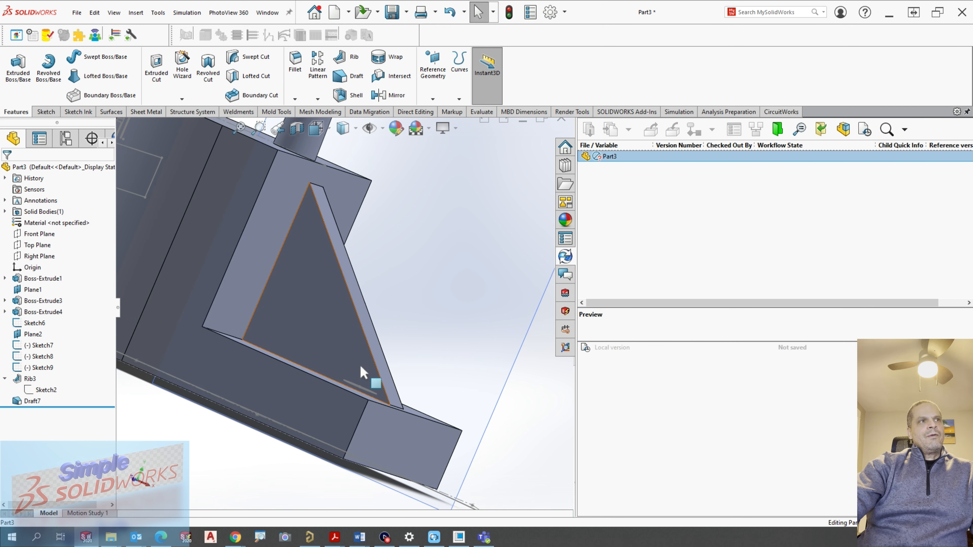
pyautogui.moveTo(317, 306); pyautogui.dragTo(319, 348, button='middle')
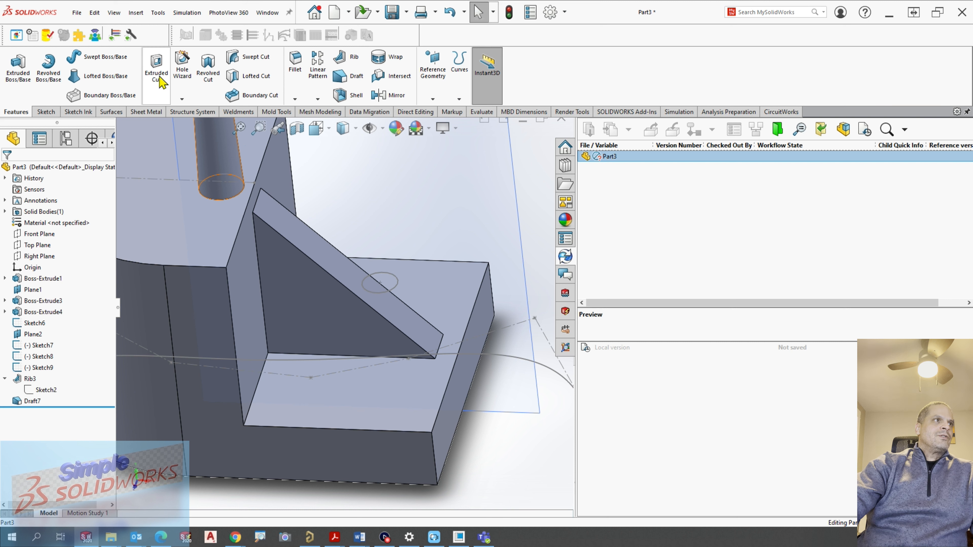
# Shell the part, removing the large flat underside face of the base.
pyautogui.moveTo(337, 276); pyautogui.dragTo(315, 184, button='middle')
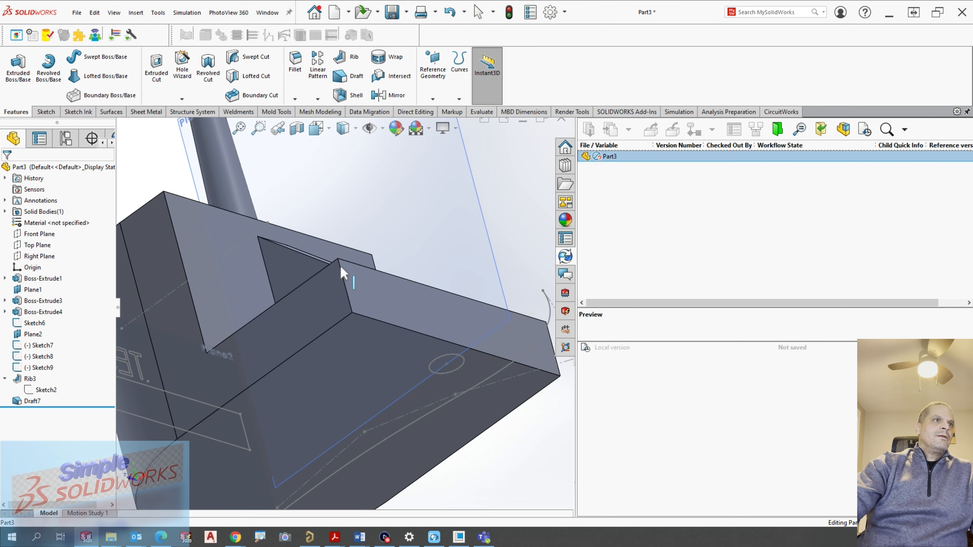
pyautogui.scroll(2, 338, 270)
pyautogui.moveTo(341, 279); pyautogui.dragTo(350, 246, button='middle')
pyautogui.scroll(3, 334, 330)
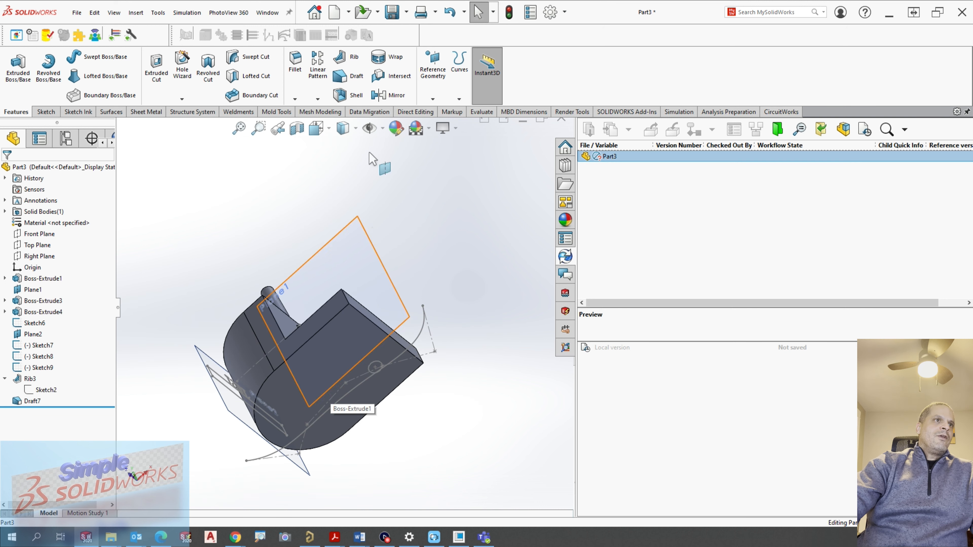
pyautogui.click(349, 96)
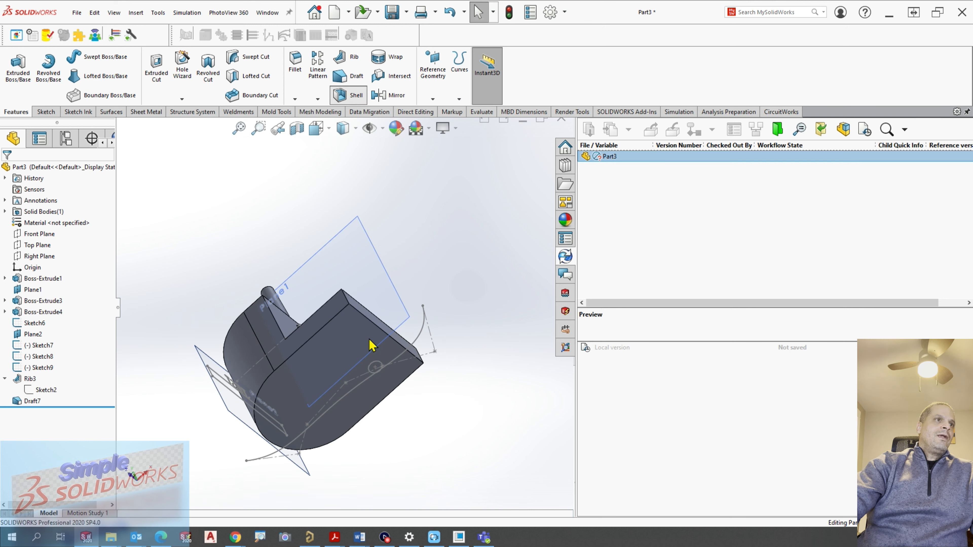
pyautogui.click(281, 395)
pyautogui.click(6, 170)
# Examine the shelled part from above and from below, including the hollowed rib and post.
pyautogui.moveTo(348, 308); pyautogui.dragTo(301, 301, button='middle')
pyautogui.scroll(-5, 287, 337)
pyautogui.moveTo(278, 349); pyautogui.dragTo(369, 458, button='middle')
pyautogui.scroll(5, 250, 357)
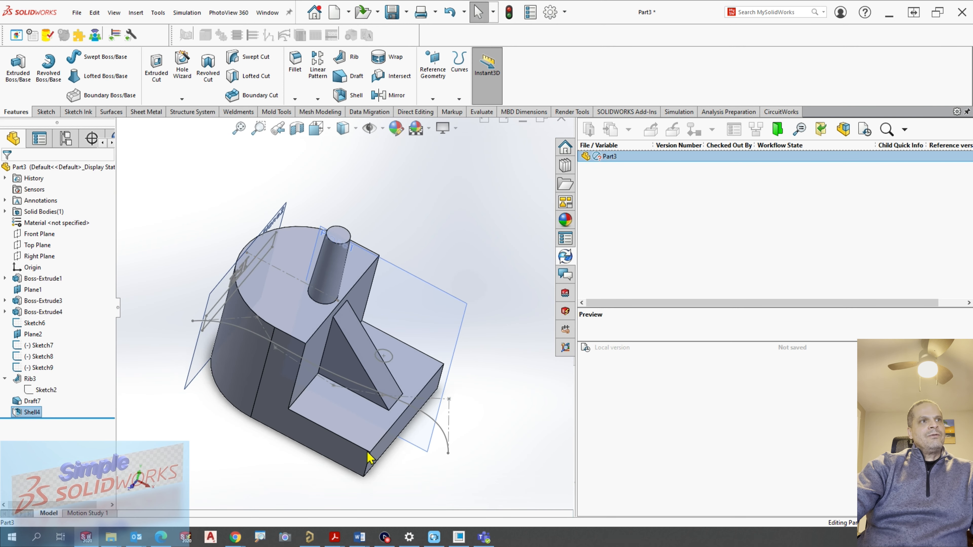
pyautogui.moveTo(280, 394); pyautogui.dragTo(308, 201, button='middle')
pyautogui.scroll(-3, 309, 201)
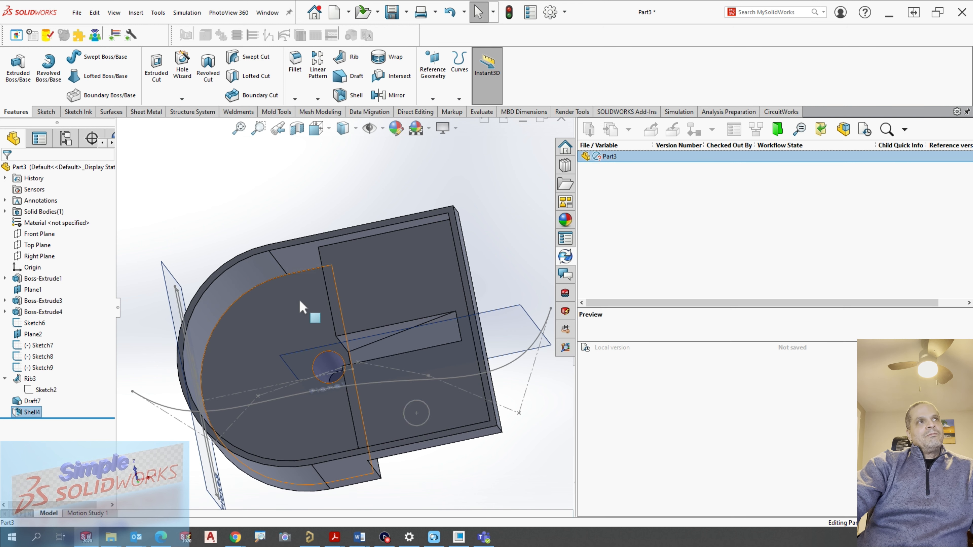
pyautogui.moveTo(385, 275)
pyautogui.mouseDown(button='middle')
pyautogui.moveTo(391, 293)
pyautogui.moveTo(383, 276)
pyautogui.moveTo(382, 289)
pyautogui.mouseUp(button='middle')
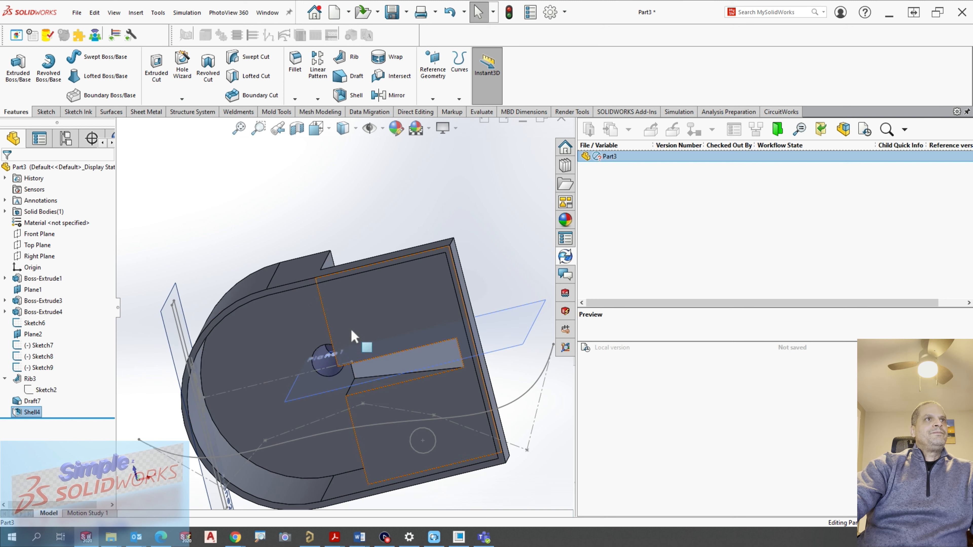
pyautogui.moveTo(354, 337); pyautogui.dragTo(370, 304, button='middle')
pyautogui.moveTo(401, 266); pyautogui.dragTo(340, 331, button='middle')
pyautogui.scroll(4, 341, 333)
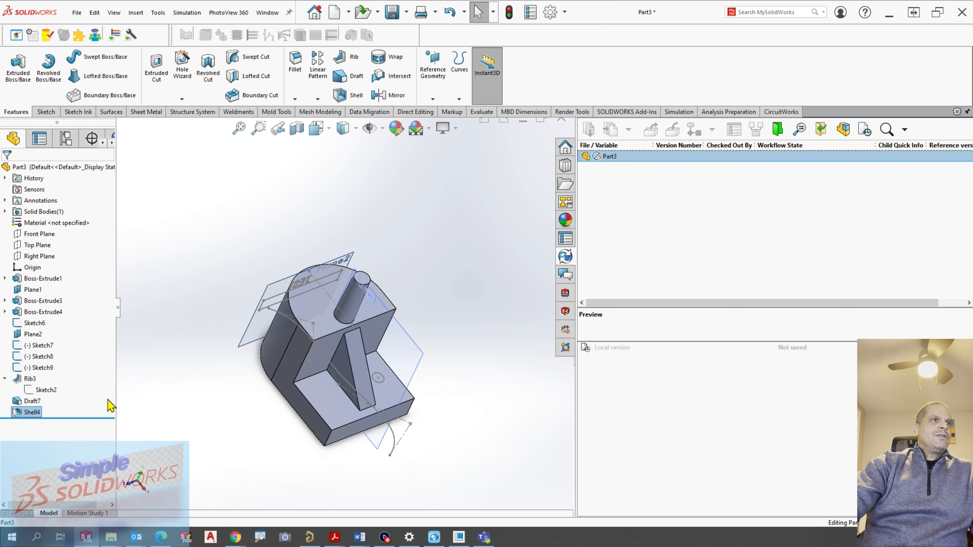
# Start a Wrap feature using the existing Sketch7, which holds the TEST text and the rectangle.
pyautogui.moveTo(184, 320); pyautogui.dragTo(272, 334, button='middle')
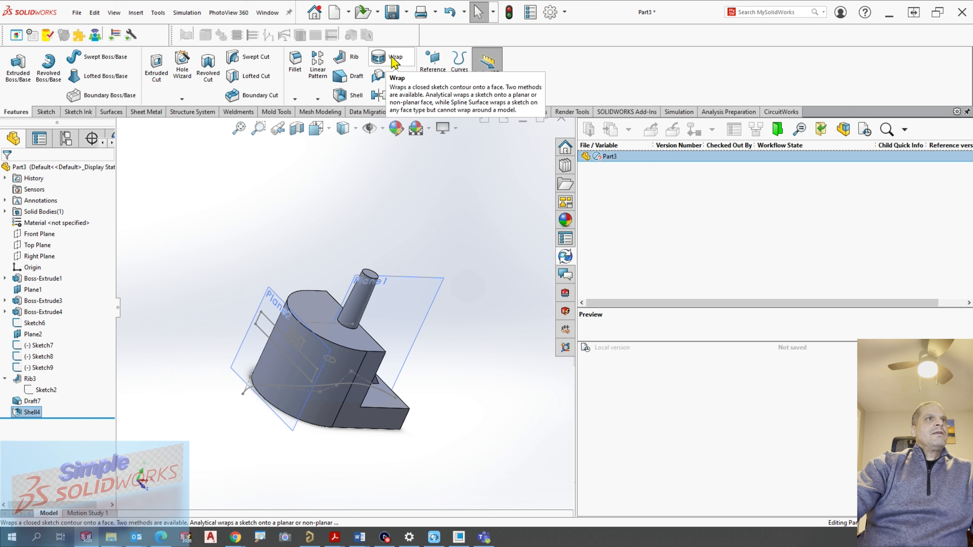
pyautogui.scroll(-3, 298, 361)
pyautogui.moveTo(298, 360); pyautogui.dragTo(271, 308, button='middle')
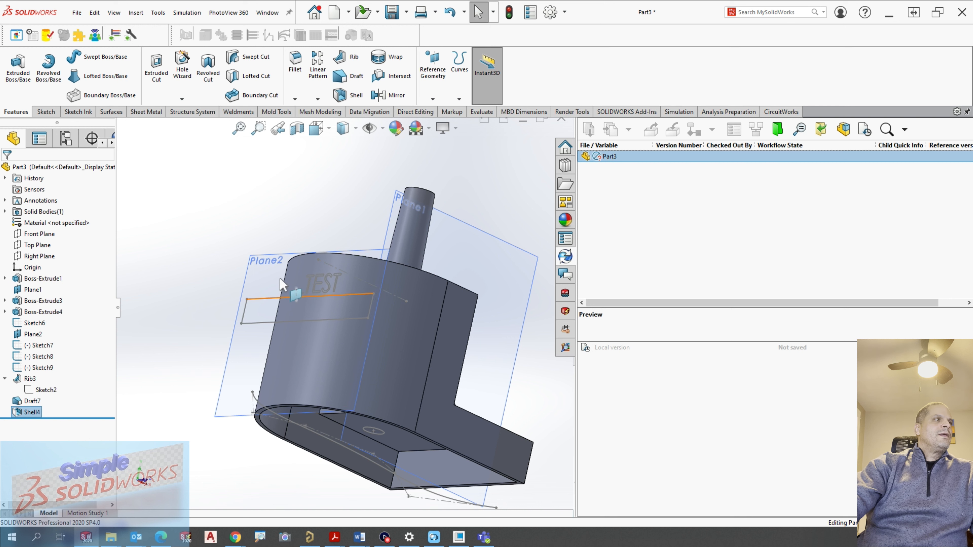
pyautogui.moveTo(301, 355); pyautogui.dragTo(287, 368, button='middle')
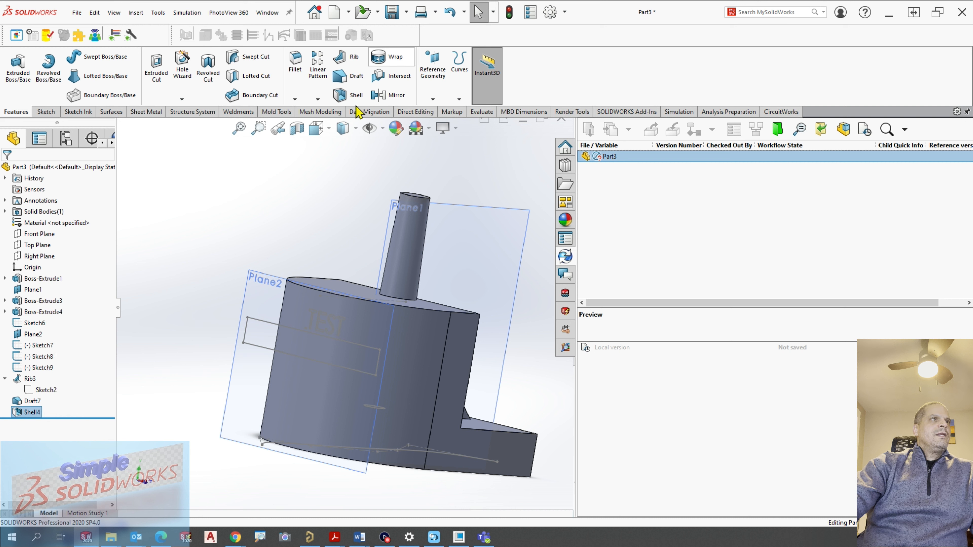
pyautogui.click(379, 57)
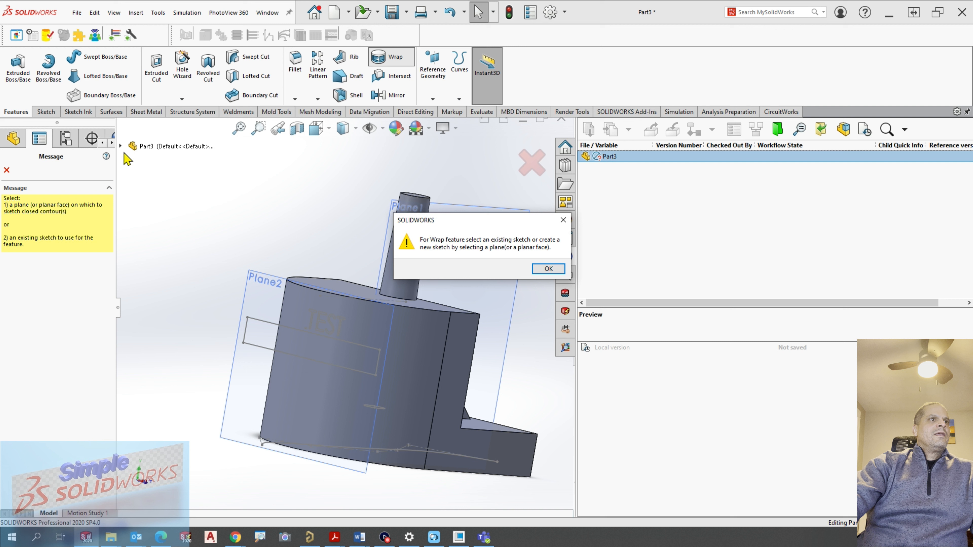
pyautogui.click(548, 269)
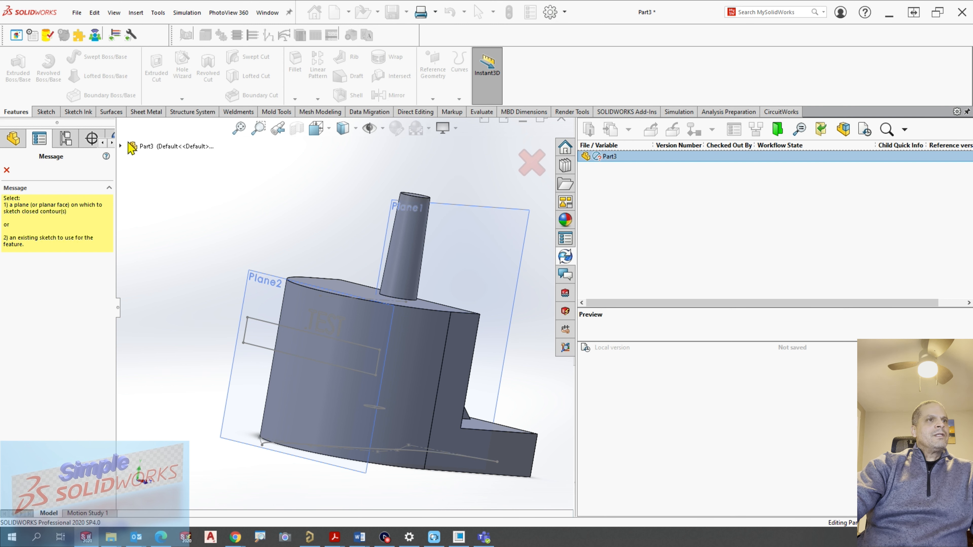
pyautogui.click(121, 147)
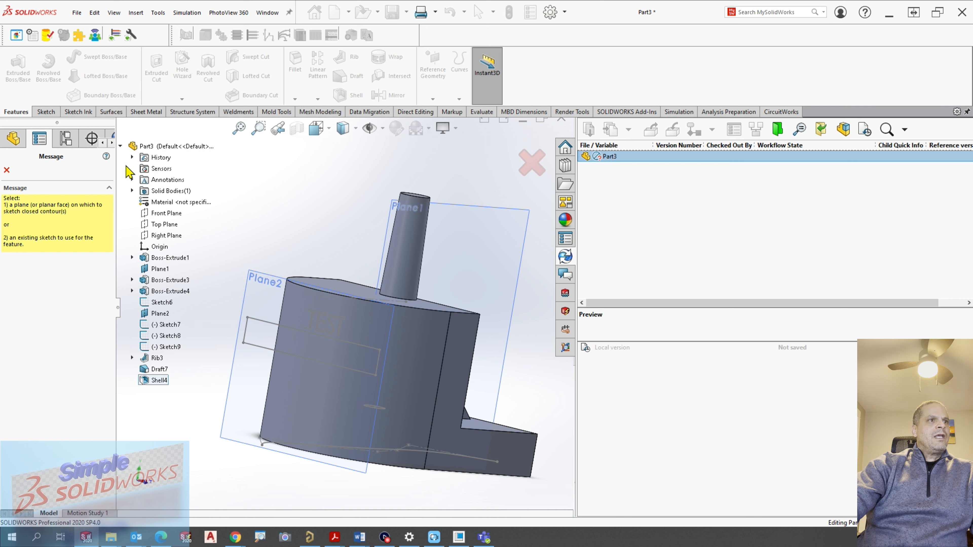
pyautogui.click(169, 325)
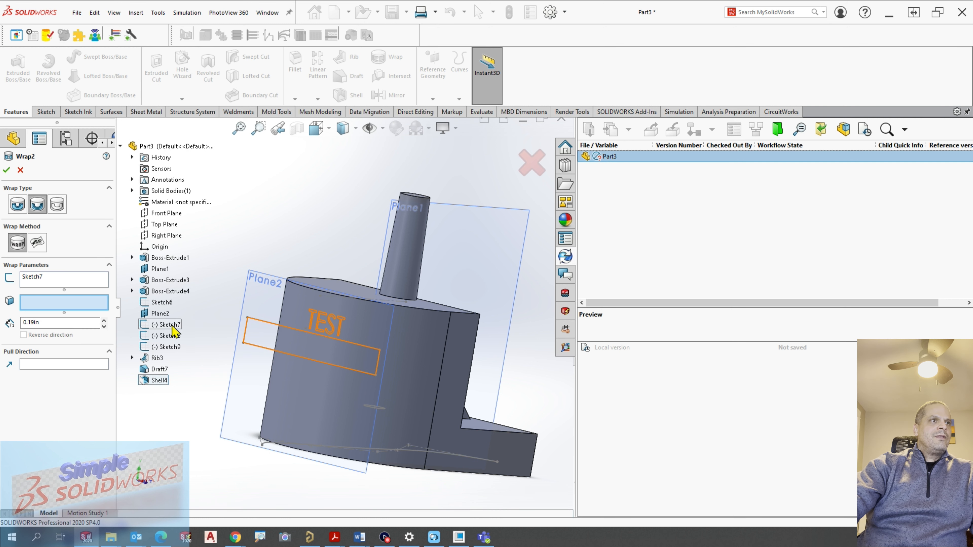
# Deboss the wrapped sketch into the curved side face of the body with a thickness of 0.125 in.
pyautogui.moveTo(386, 202); pyautogui.dragTo(379, 225, button='middle')
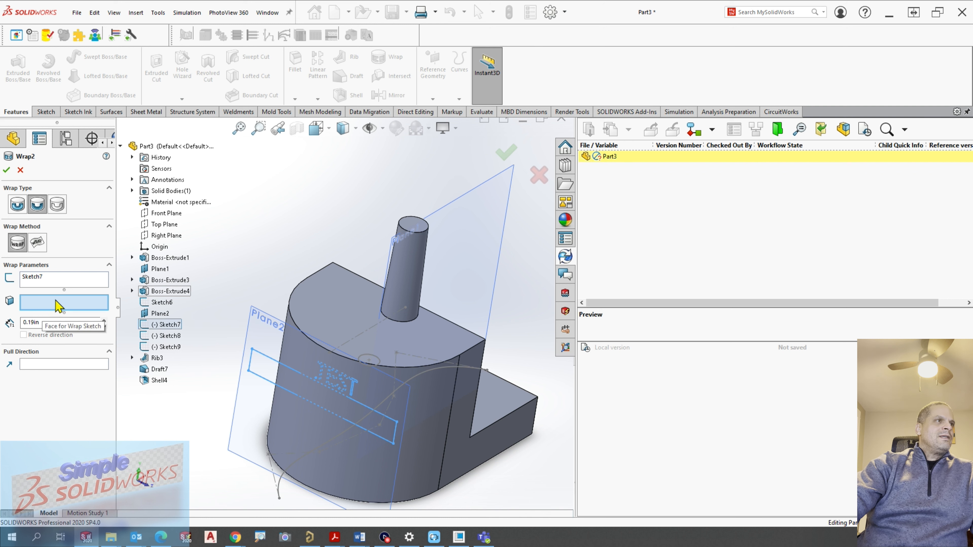
pyautogui.click(428, 405)
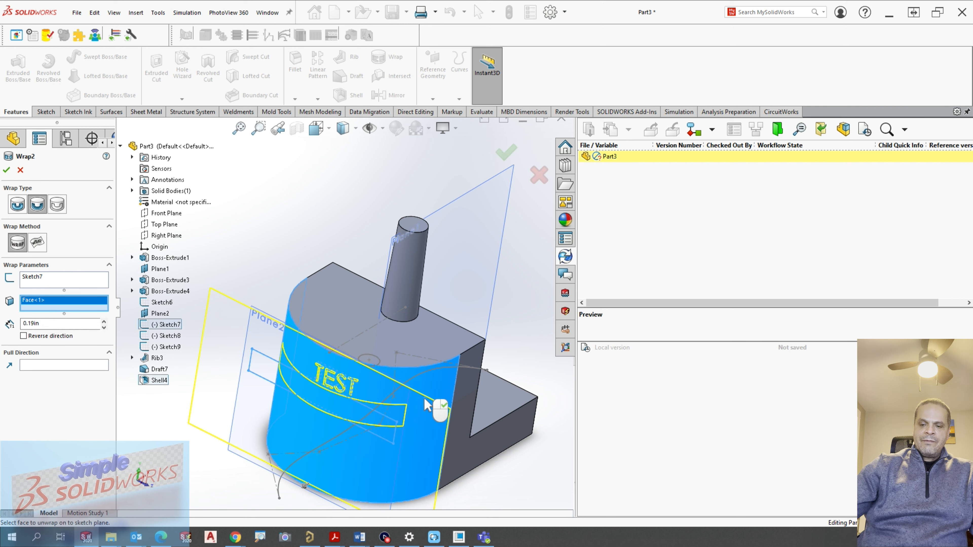
pyautogui.scroll(-3, 255, 396)
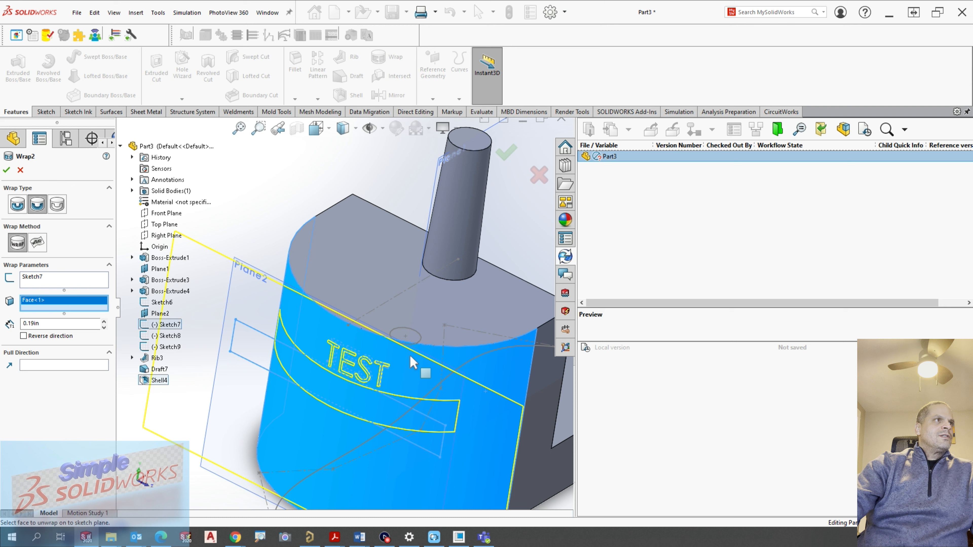
pyautogui.moveTo(338, 372); pyautogui.dragTo(353, 358, button='middle')
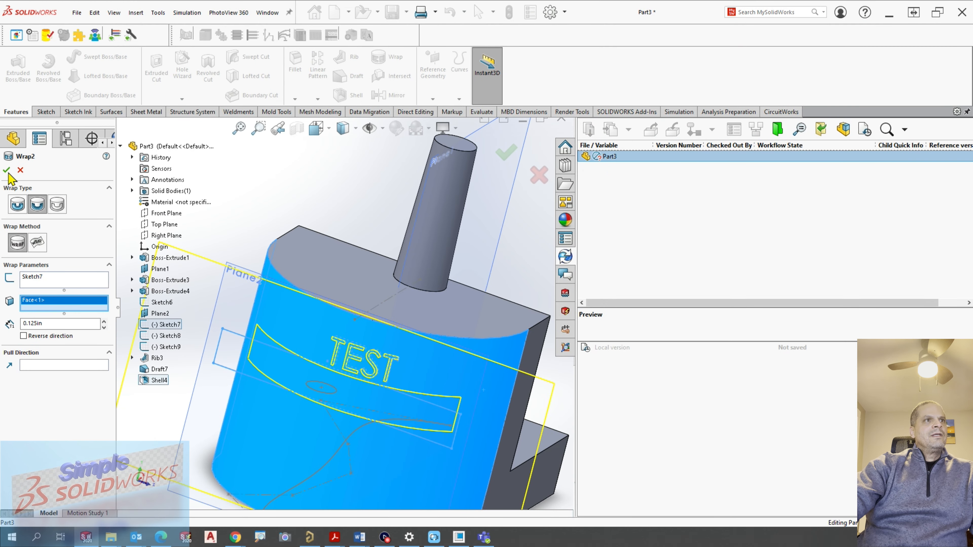
pyautogui.click(7, 171)
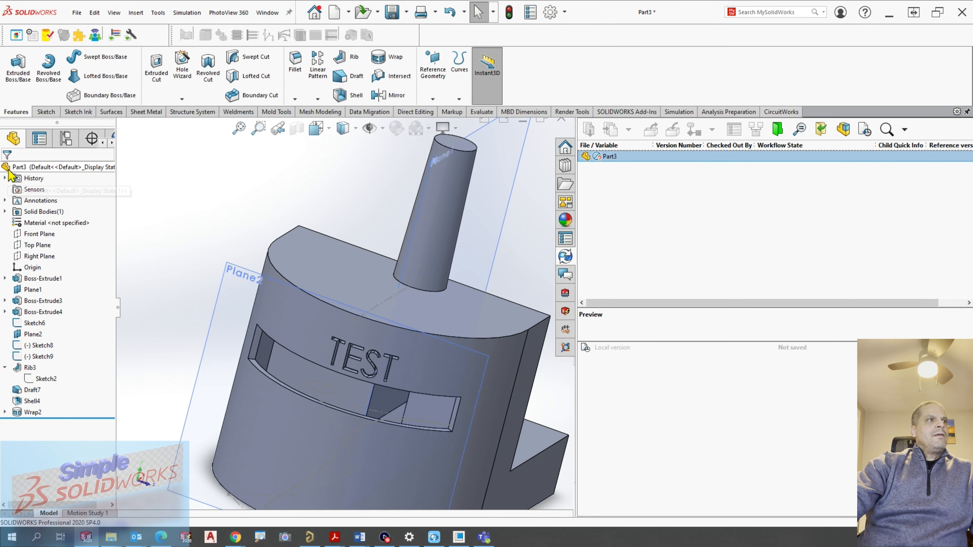
pyautogui.moveTo(282, 391); pyautogui.dragTo(157, 417, button='middle')
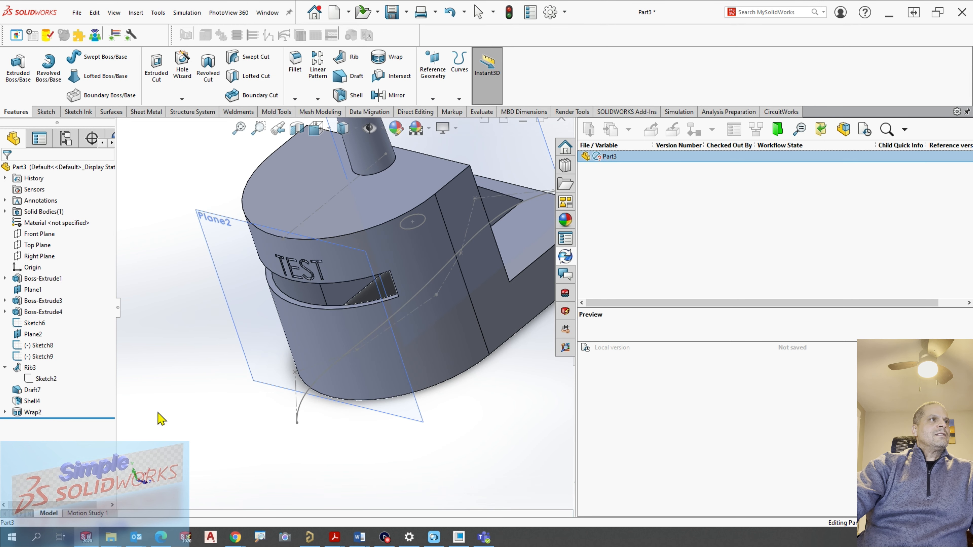
# Edit the wrap feature and change its wrap type to Emboss.
pyautogui.rightClick(34, 413)
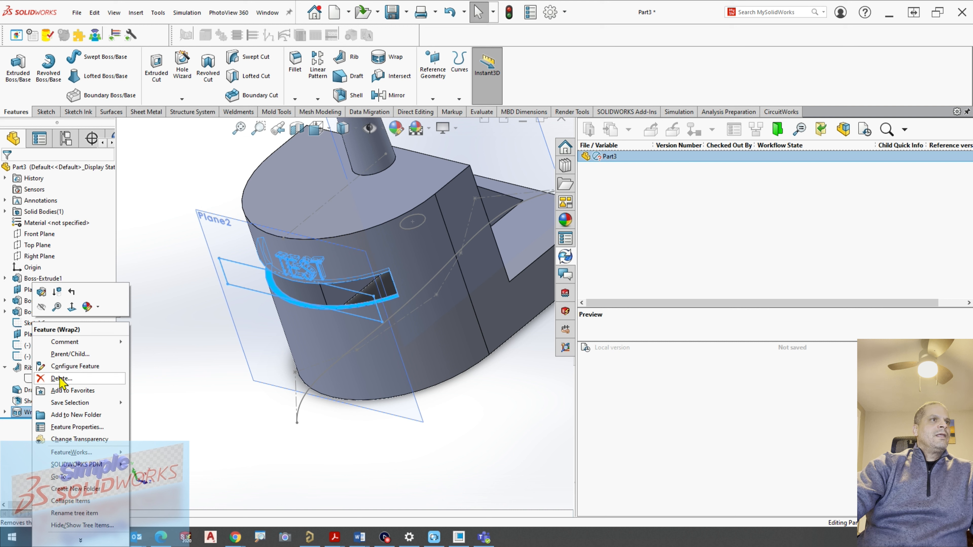
pyautogui.click(41, 293)
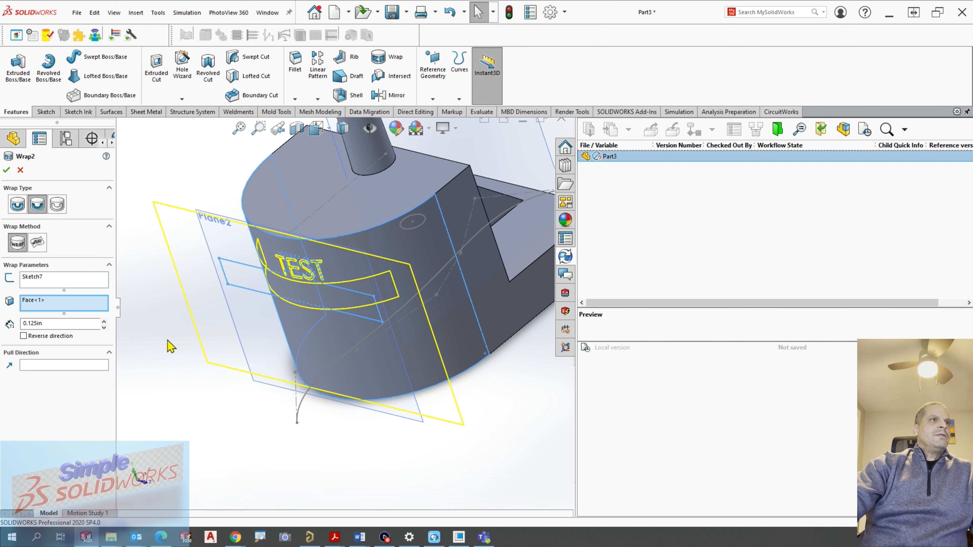
pyautogui.click(20, 205)
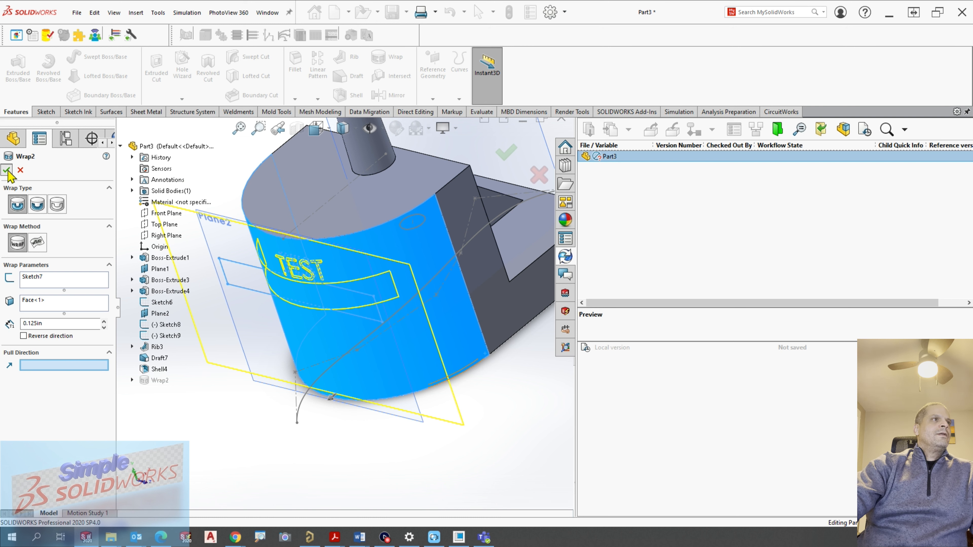
pyautogui.scroll(-5, 324, 284)
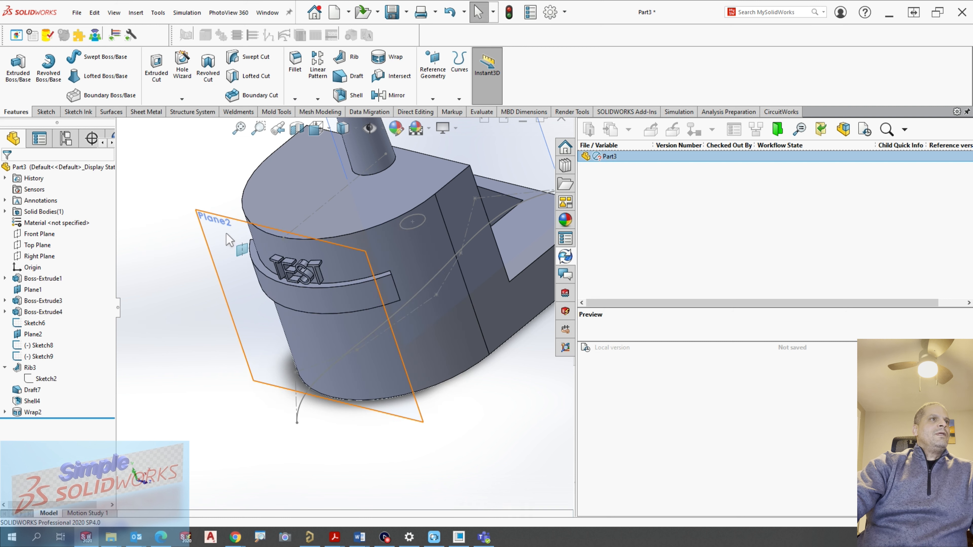
pyautogui.moveTo(324, 284); pyautogui.dragTo(343, 300, button='middle')
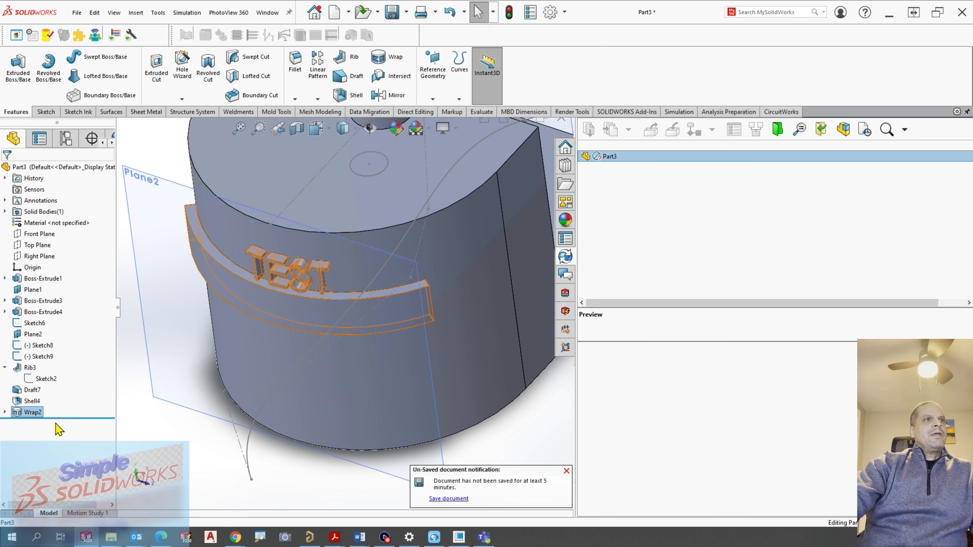
# Edit the wrap feature and change its wrap type to Scribe.
pyautogui.rightClick(32, 412)
pyautogui.click(30, 293)
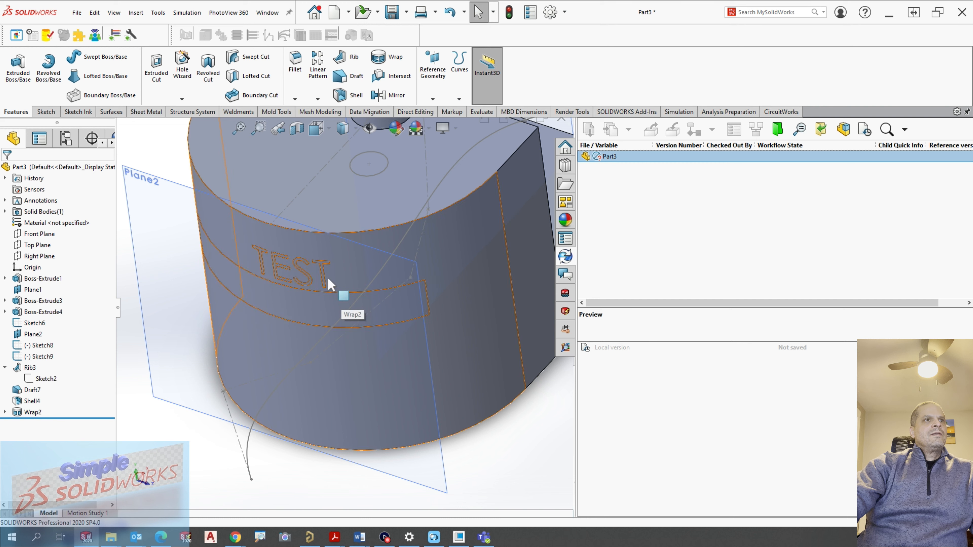
pyautogui.scroll(-5, 306, 272)
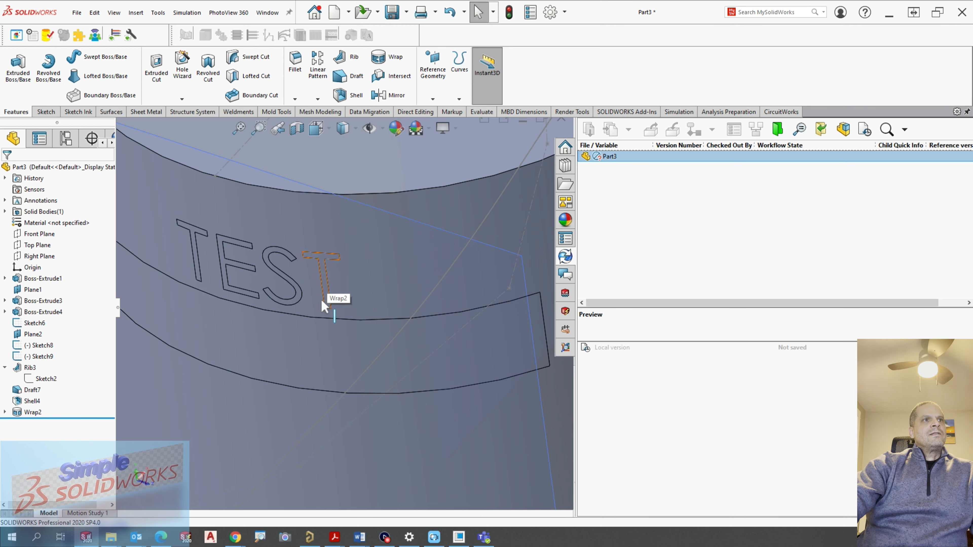
pyautogui.scroll(2, 364, 297)
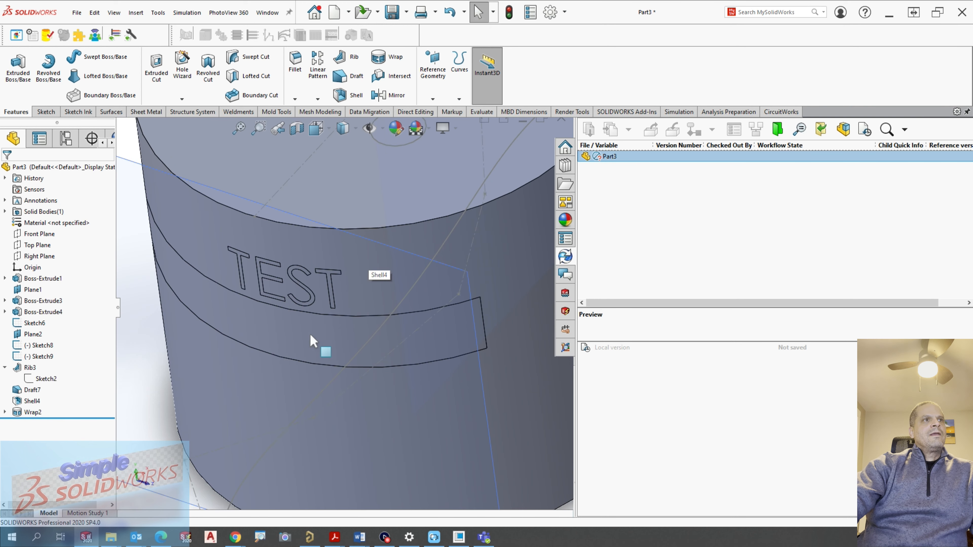
# Color the scribed rectangular band on the curved face red (255, 0, 0), applying the appearance to that face only.
pyautogui.click(296, 325)
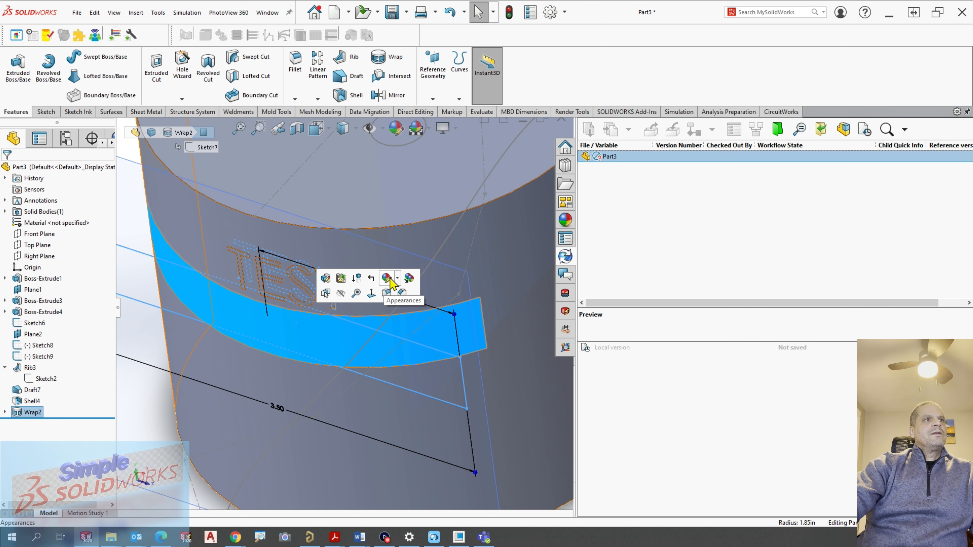
pyautogui.click(398, 279)
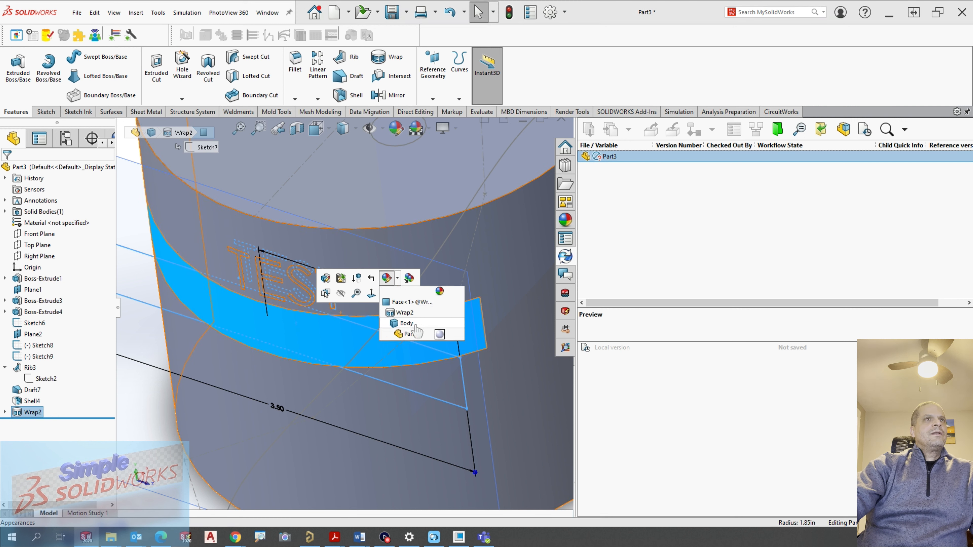
pyautogui.click(417, 302)
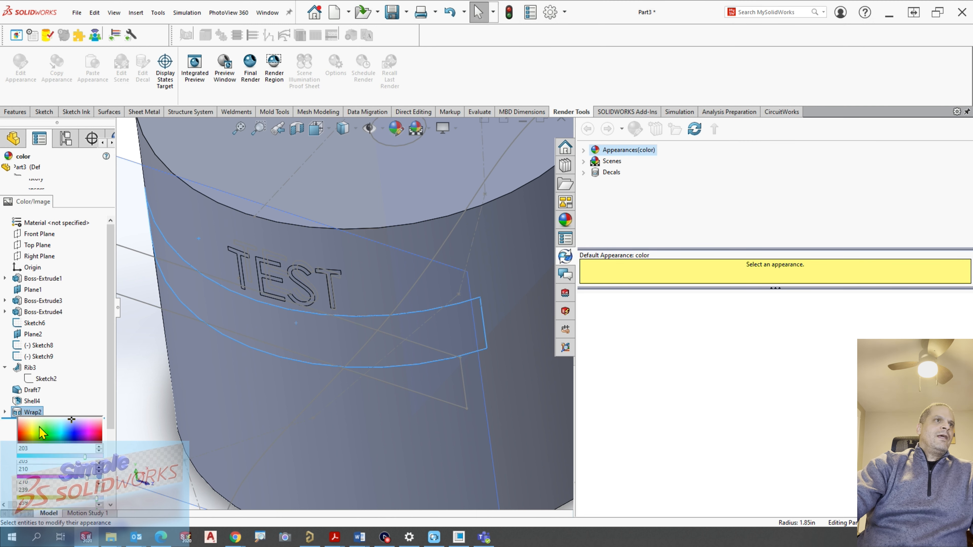
pyautogui.click(34, 384)
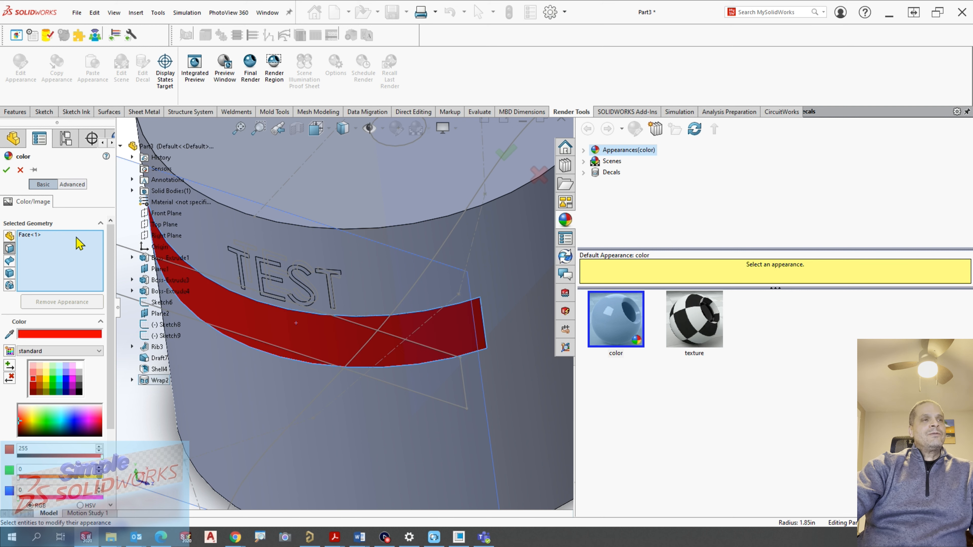
pyautogui.click(7, 170)
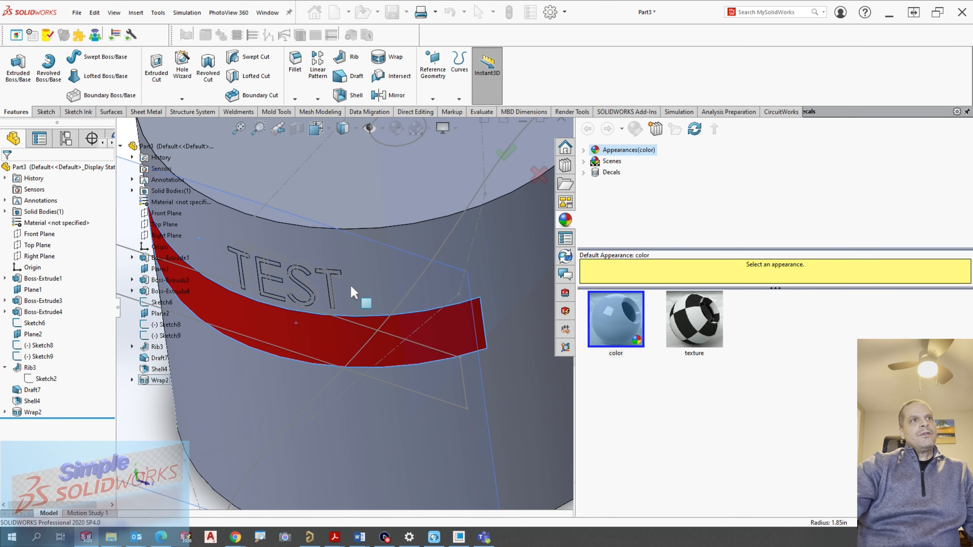
# Examine the scribed TEST text, the red band and the spline sketch crossing the part from several angles.
pyautogui.scroll(6, 331, 360)
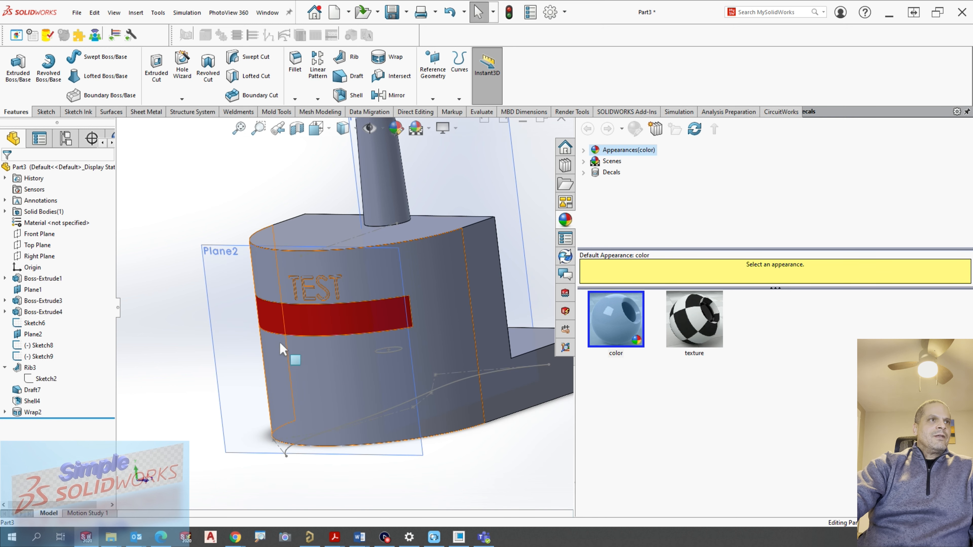
pyautogui.moveTo(305, 342)
pyautogui.mouseDown(button='middle')
pyautogui.moveTo(374, 330)
pyautogui.moveTo(315, 333)
pyautogui.moveTo(310, 342)
pyautogui.mouseUp(button='middle')
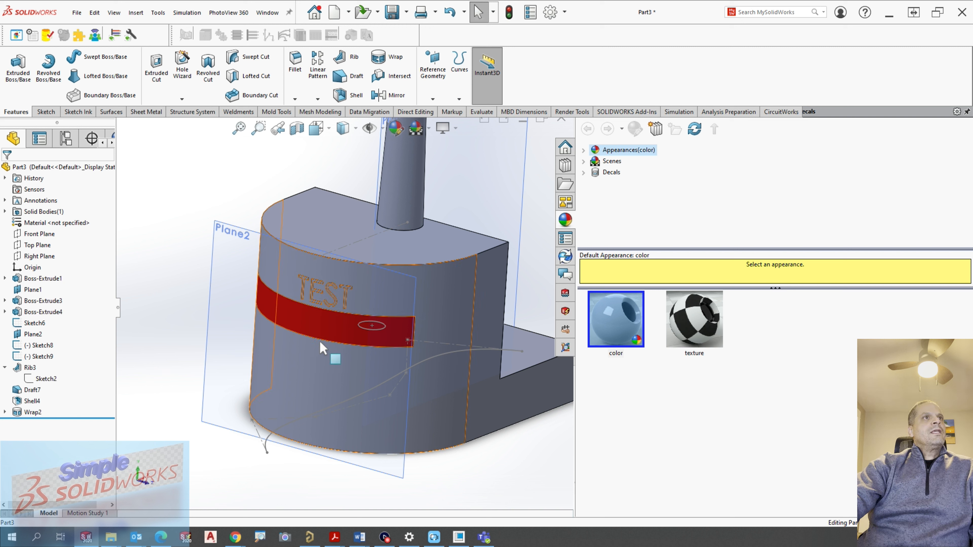
pyautogui.moveTo(336, 347)
pyautogui.mouseDown(button='middle')
pyautogui.moveTo(322, 368)
pyautogui.moveTo(337, 387)
pyautogui.mouseUp(button='middle')
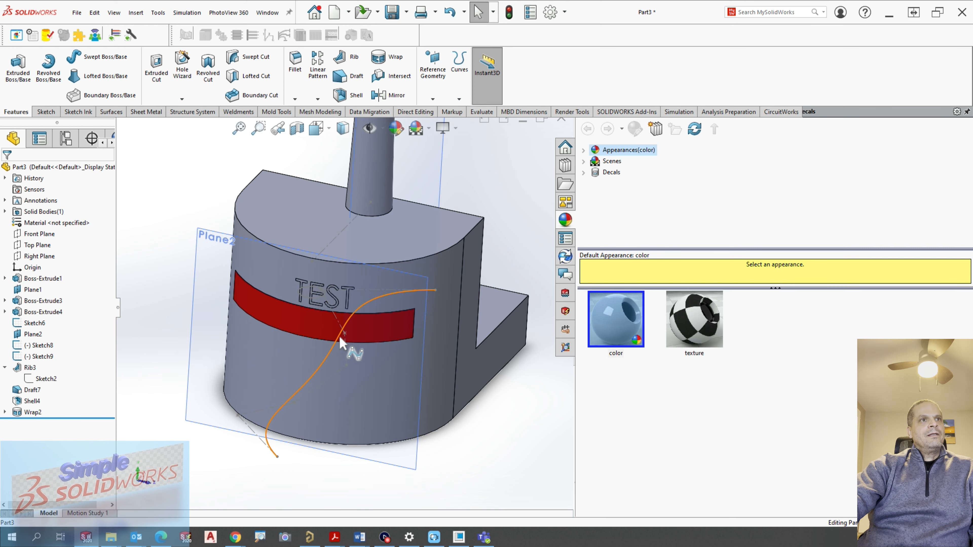
pyautogui.scroll(-5, 340, 342)
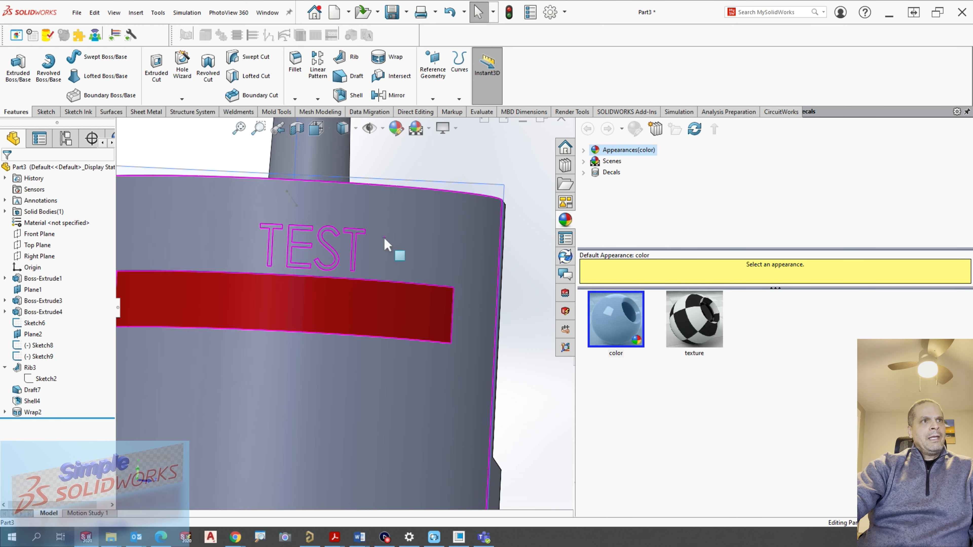
pyautogui.scroll(5, 387, 244)
pyautogui.moveTo(350, 285); pyautogui.dragTo(234, 372, button='middle')
pyautogui.scroll(2, 234, 371)
pyautogui.scroll(2, 398, 302)
pyautogui.scroll(-3, 441, 316)
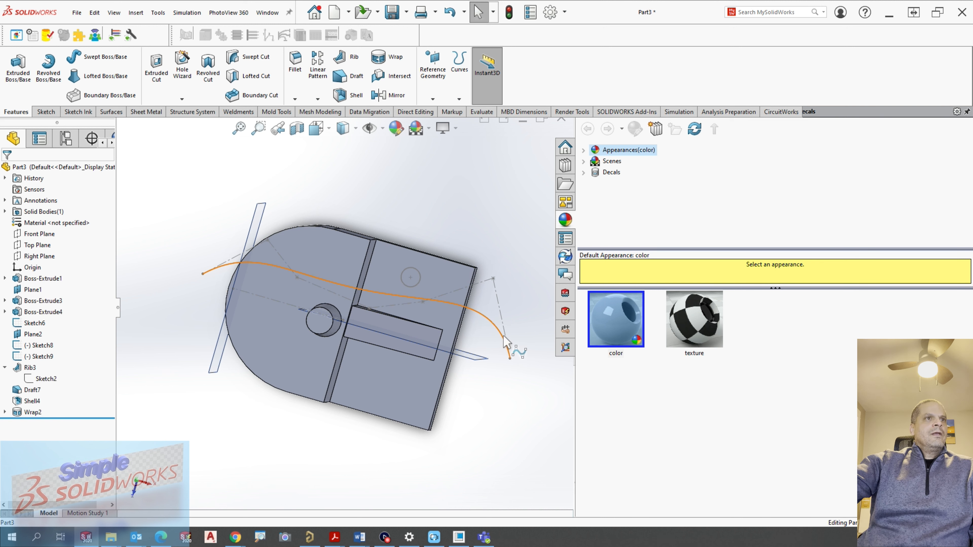
pyautogui.moveTo(250, 271); pyautogui.dragTo(228, 352, button='middle')
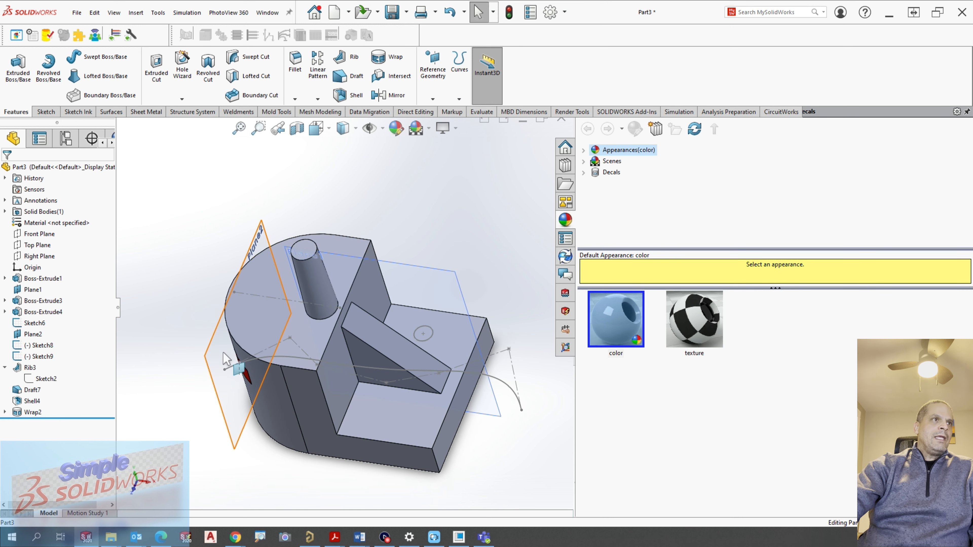
pyautogui.moveTo(394, 376); pyautogui.dragTo(408, 426, button='middle')
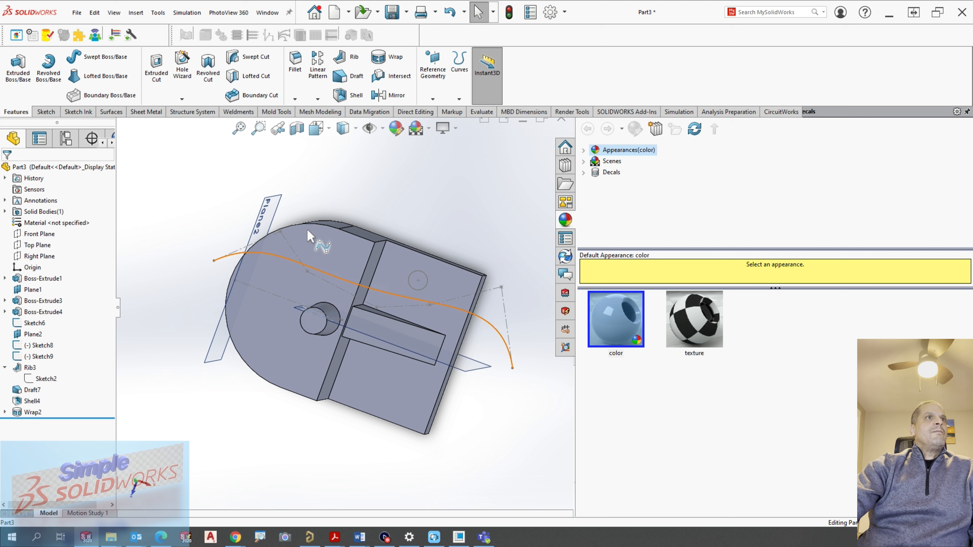
pyautogui.moveTo(444, 230); pyautogui.dragTo(218, 331, button='middle')
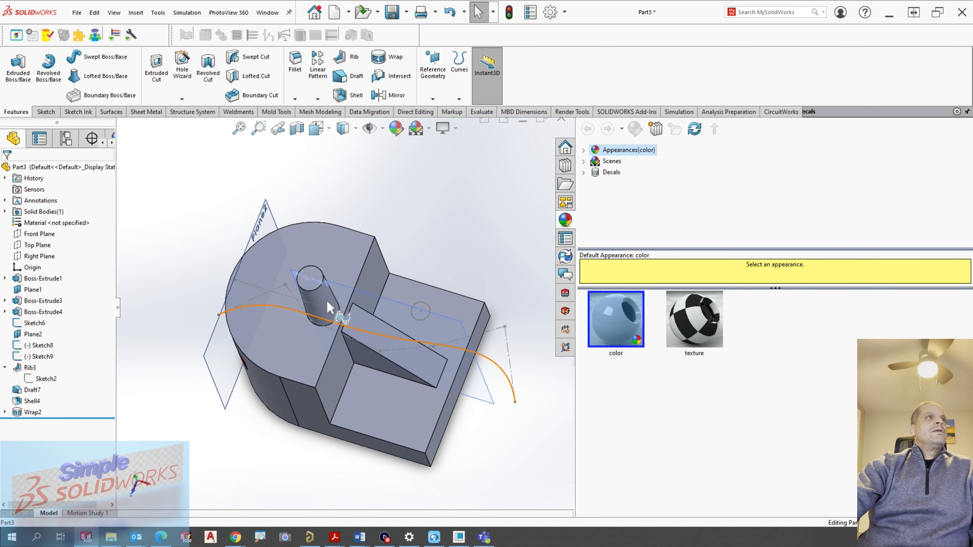
# Extrude the open spline of Sketch9 as a blind surface 4.93 in deep, passing through the body.
pyautogui.click(505, 374)
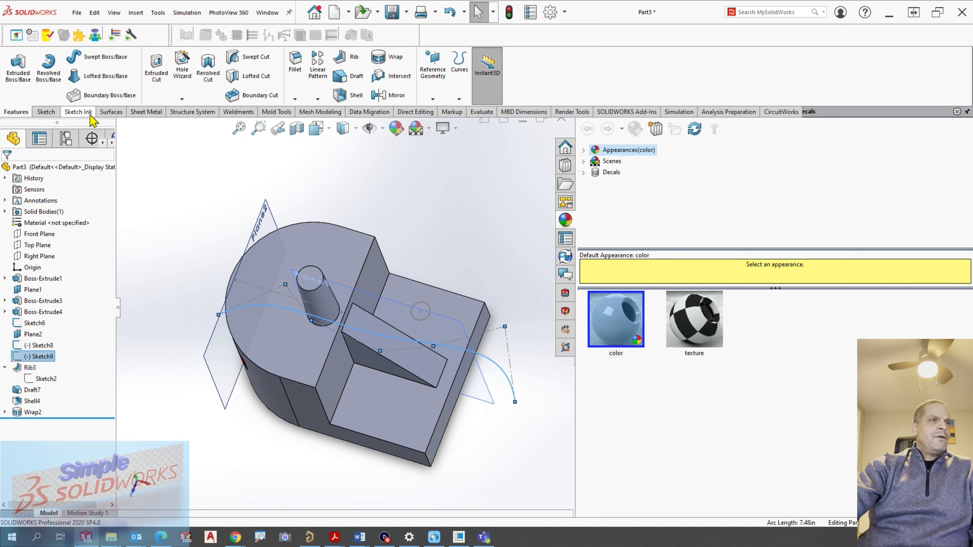
pyautogui.click(111, 112)
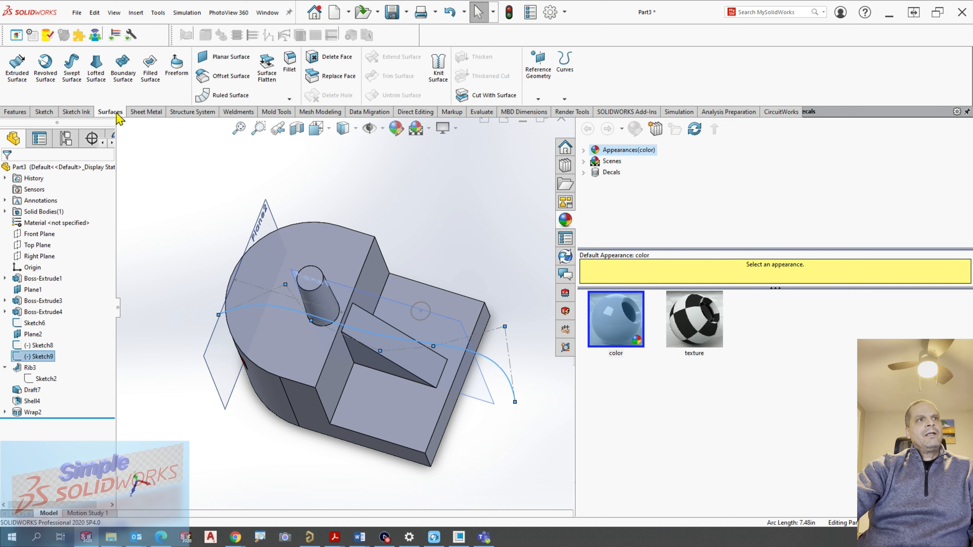
pyautogui.click(17, 67)
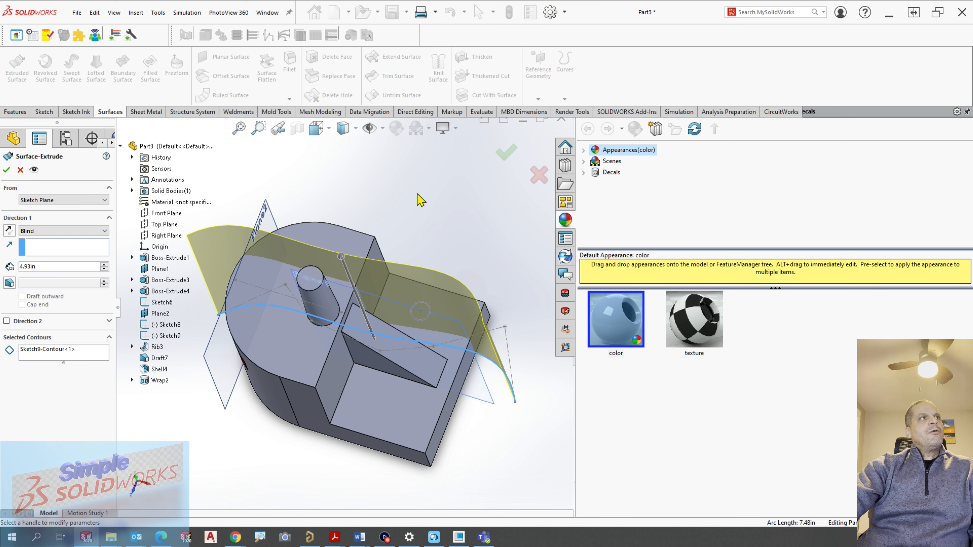
pyautogui.moveTo(396, 202); pyautogui.dragTo(374, 182, button='middle')
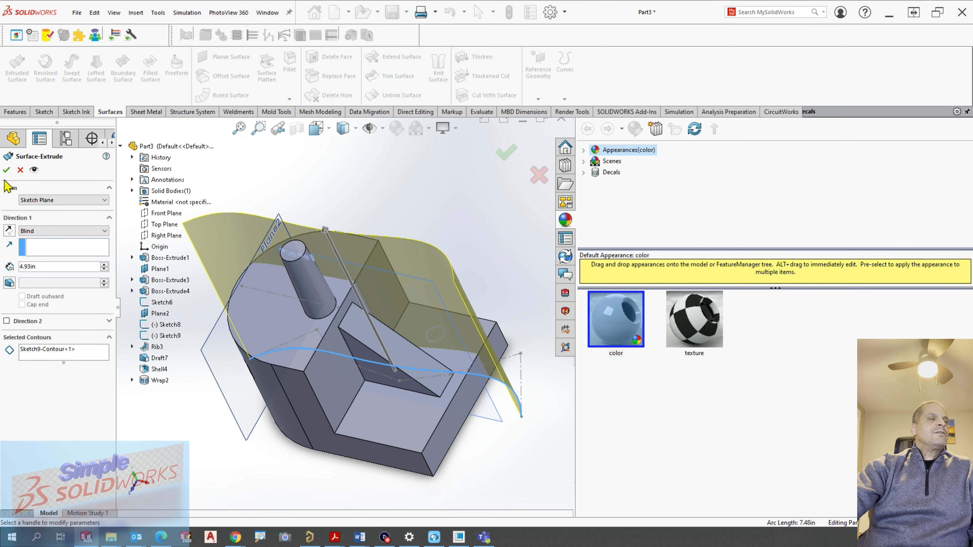
pyautogui.click(7, 170)
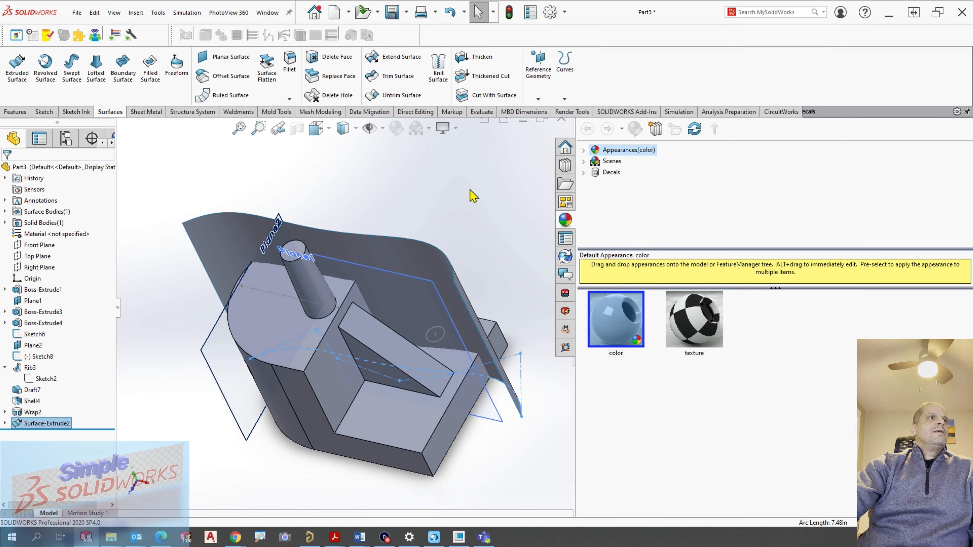
pyautogui.moveTo(401, 235); pyautogui.dragTo(391, 188, button='middle')
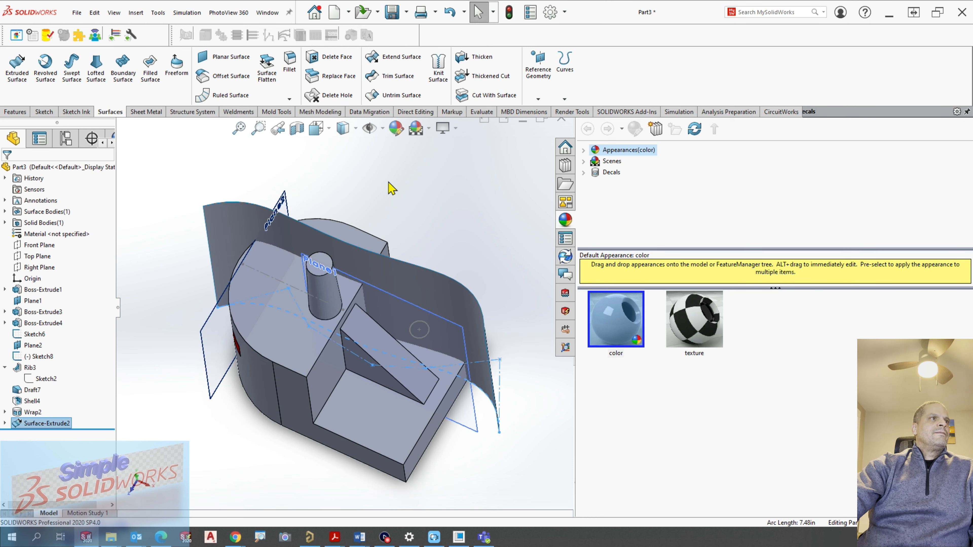
# Intersect the extruded surface with the solid body using the Create both option to compute the regions.
pyautogui.click(15, 112)
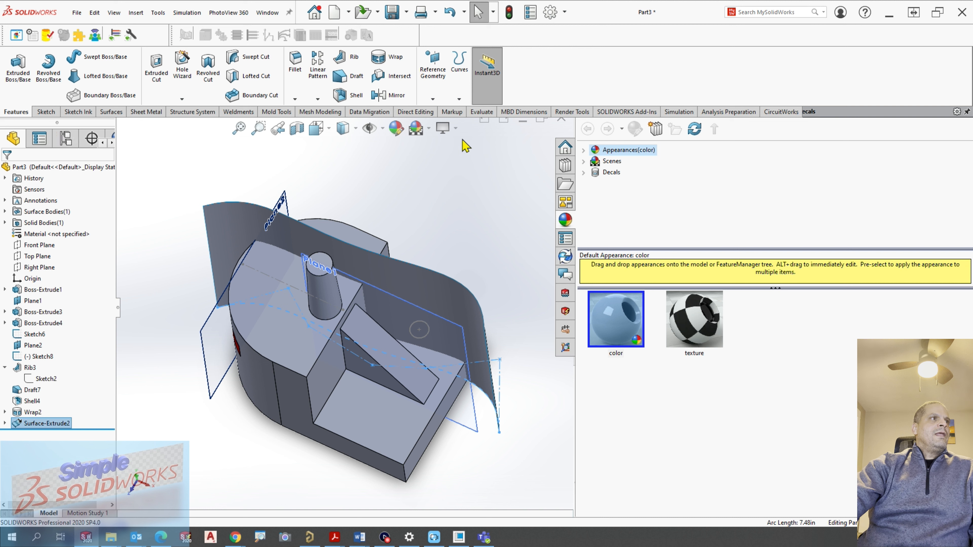
pyautogui.click(400, 82)
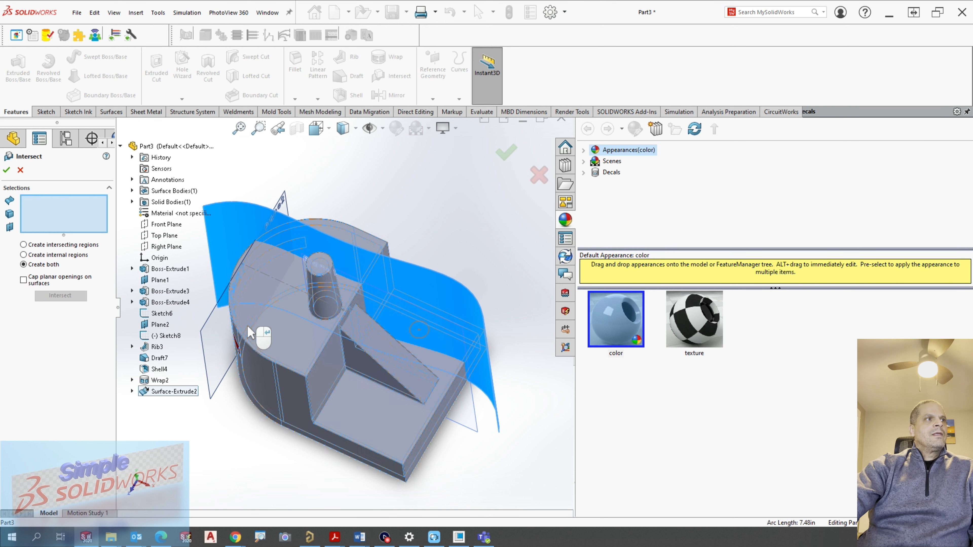
pyautogui.click(252, 337)
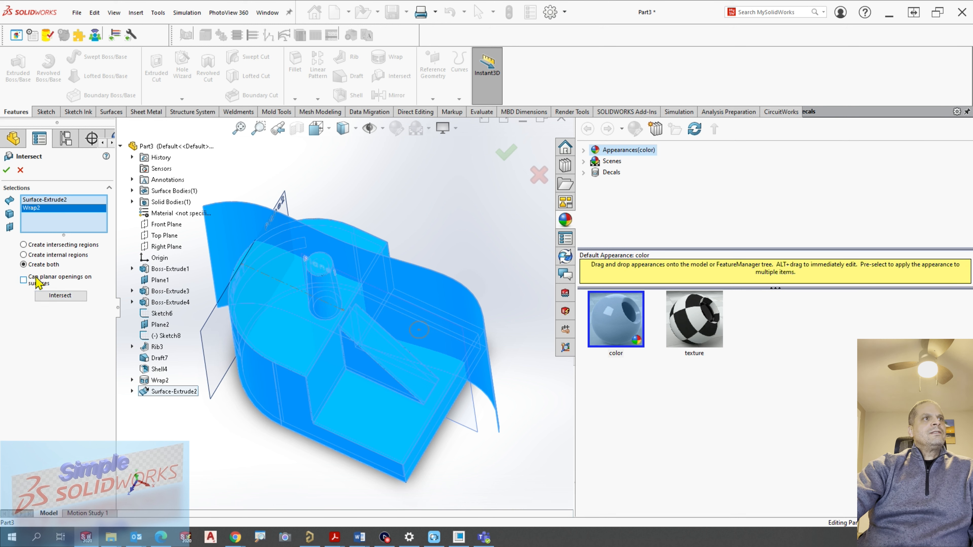
pyautogui.click(50, 297)
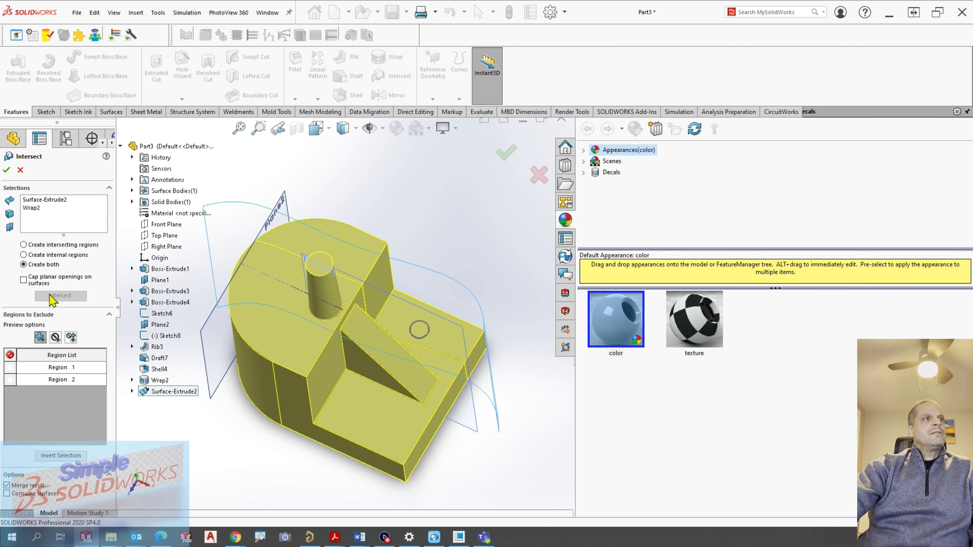
# Exclude Region 2 from the intersection, keep Region 1 on the side with the post and rib, and complete the feature.
pyautogui.moveTo(184, 314); pyautogui.dragTo(188, 338, button='middle')
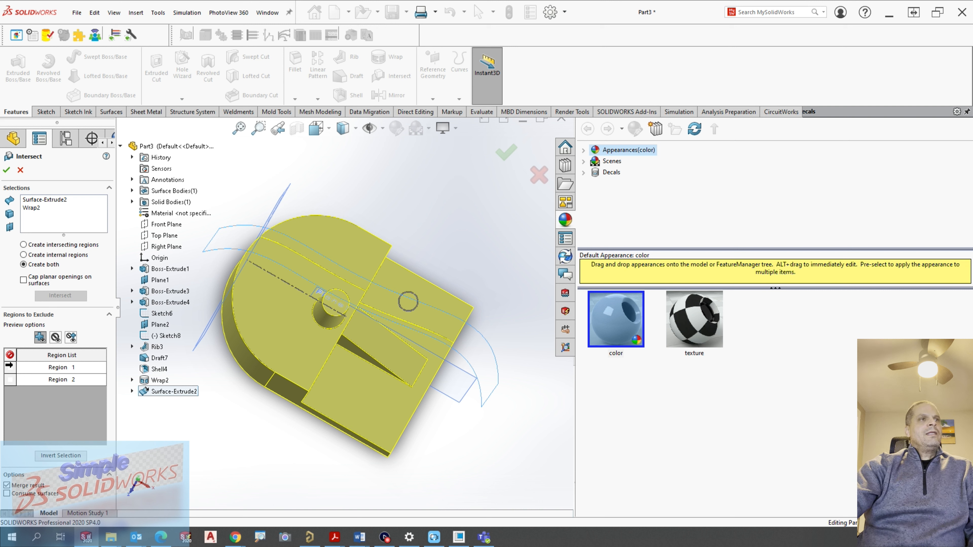
pyautogui.click(10, 367)
pyautogui.click(10, 367)
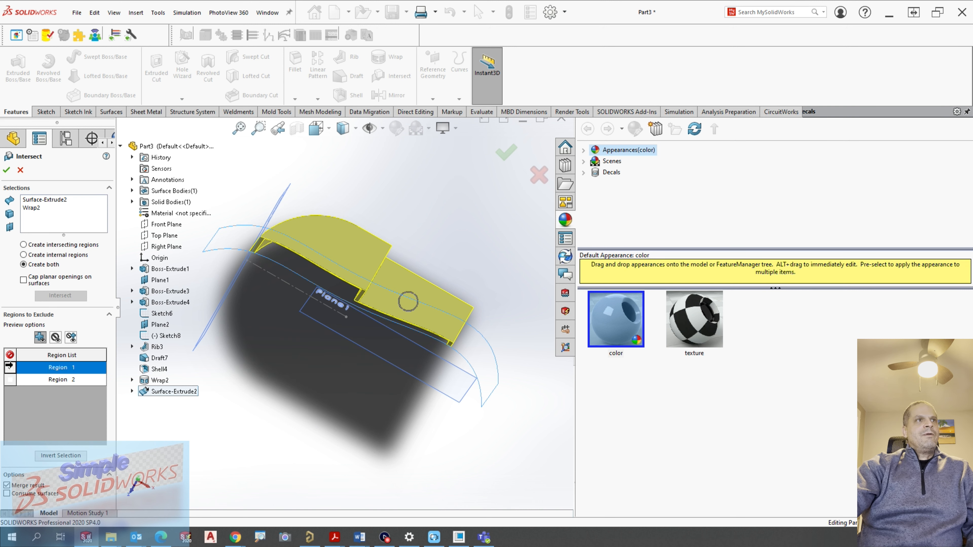
pyautogui.click(10, 379)
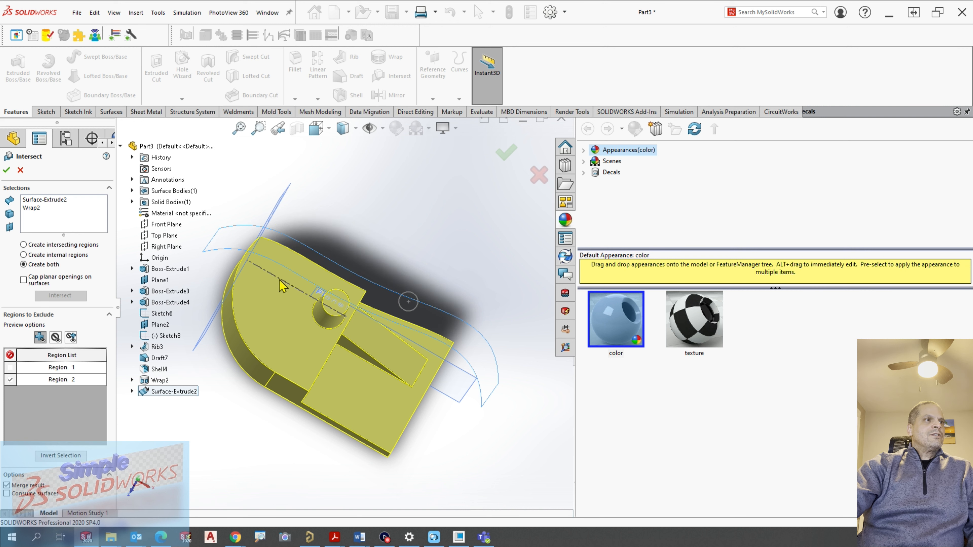
pyautogui.moveTo(280, 280); pyautogui.dragTo(243, 265, button='middle')
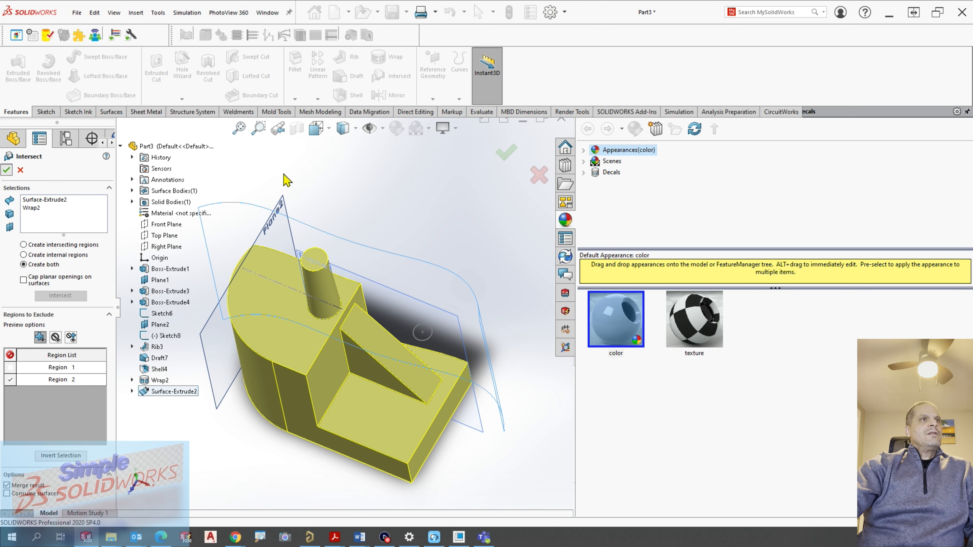
pyautogui.moveTo(400, 230); pyautogui.dragTo(404, 195, button='middle')
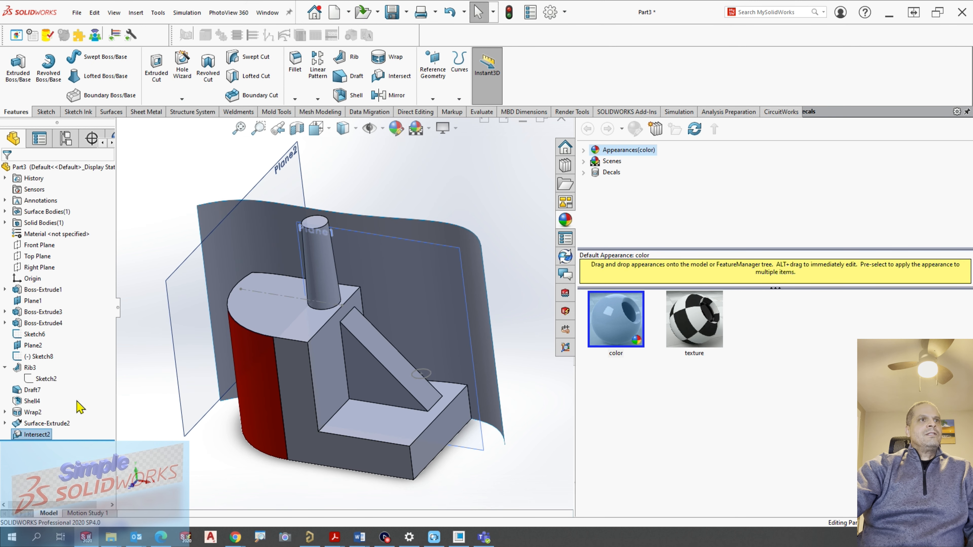
# Hide the extruded surface Surface-Extrude2 and inspect the cut side of the body.
pyautogui.rightClick(64, 428)
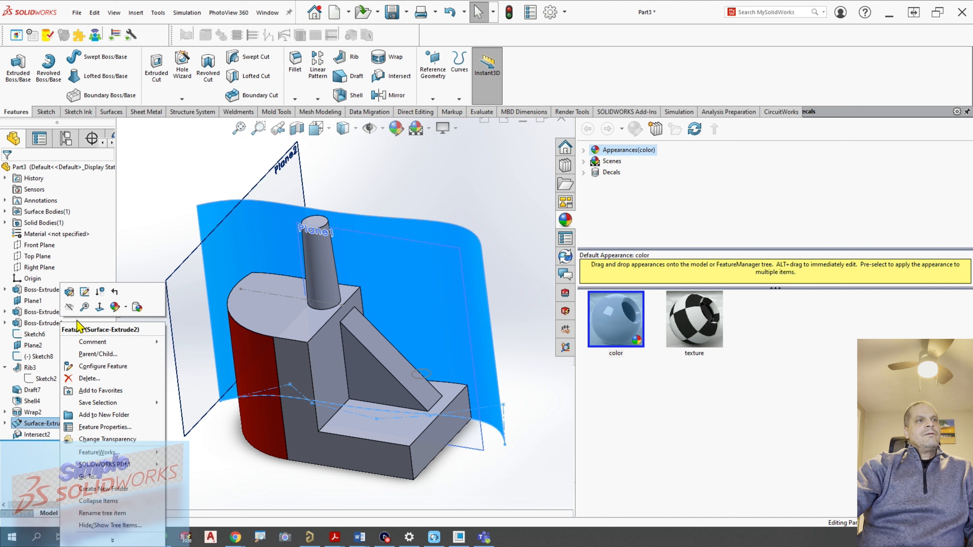
pyautogui.click(71, 308)
pyautogui.moveTo(462, 187); pyautogui.dragTo(433, 219, button='middle')
pyautogui.moveTo(458, 334); pyautogui.dragTo(425, 164, button='middle')
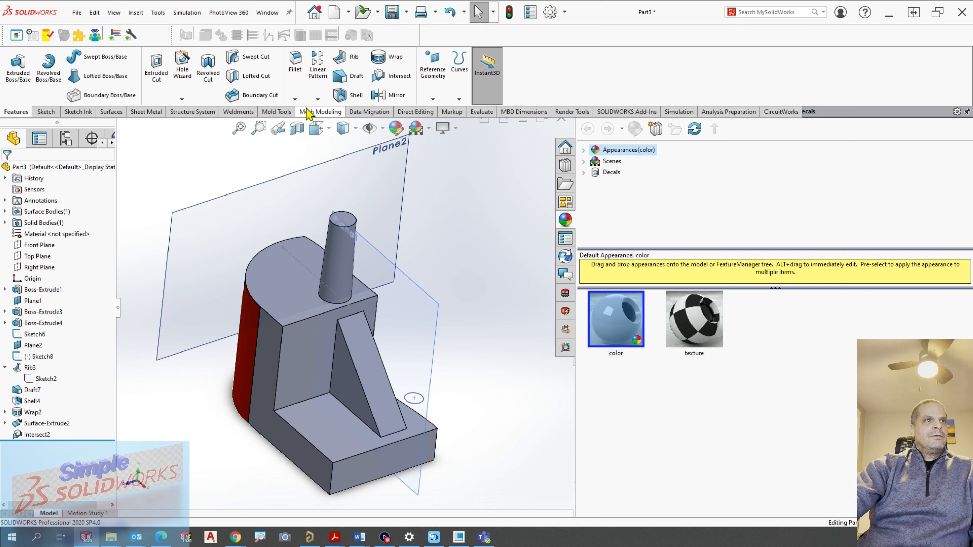
# Try to define a reference plane from the tall wall's upper vertices, replacing the second vertex with the wall's vertical edge.
pyautogui.click(318, 99)
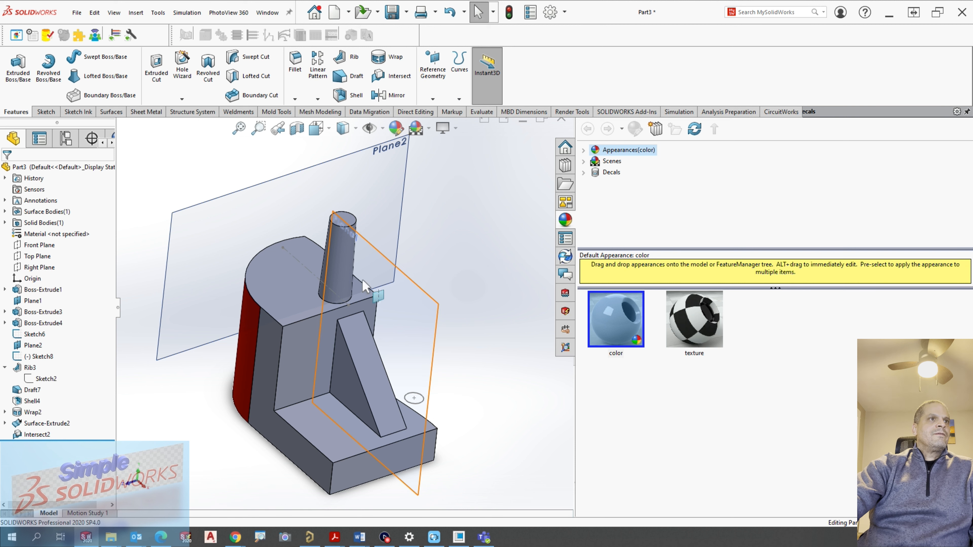
pyautogui.moveTo(384, 347); pyautogui.dragTo(315, 326, button='middle')
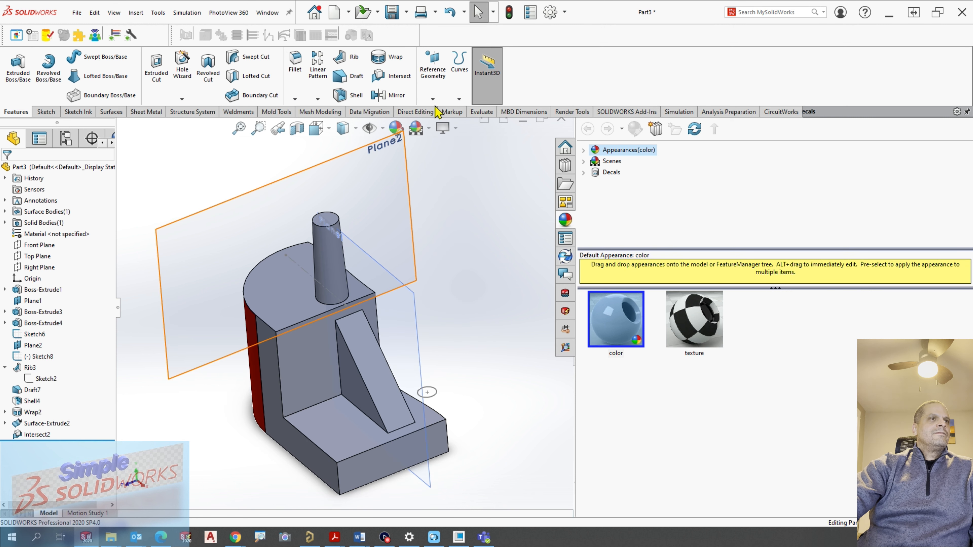
pyautogui.click(433, 99)
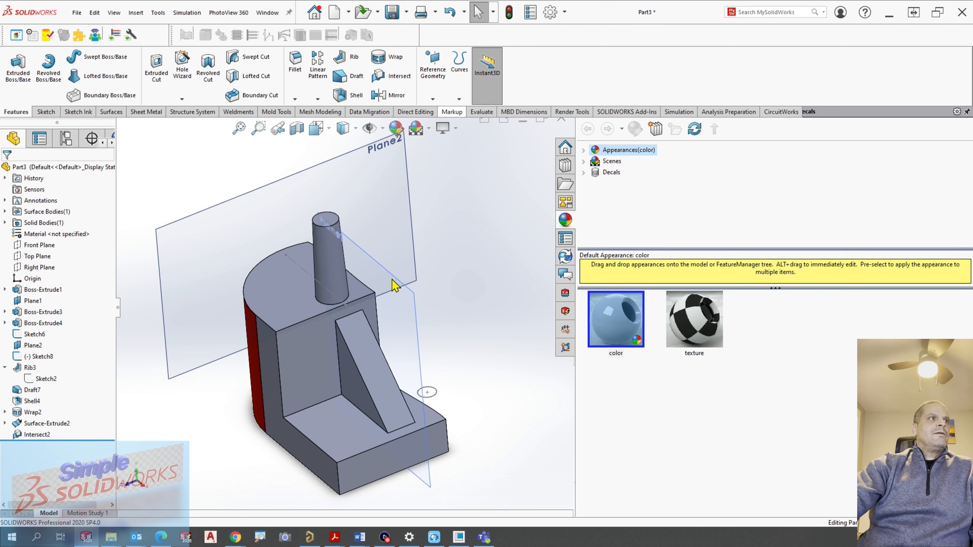
pyautogui.click(375, 293)
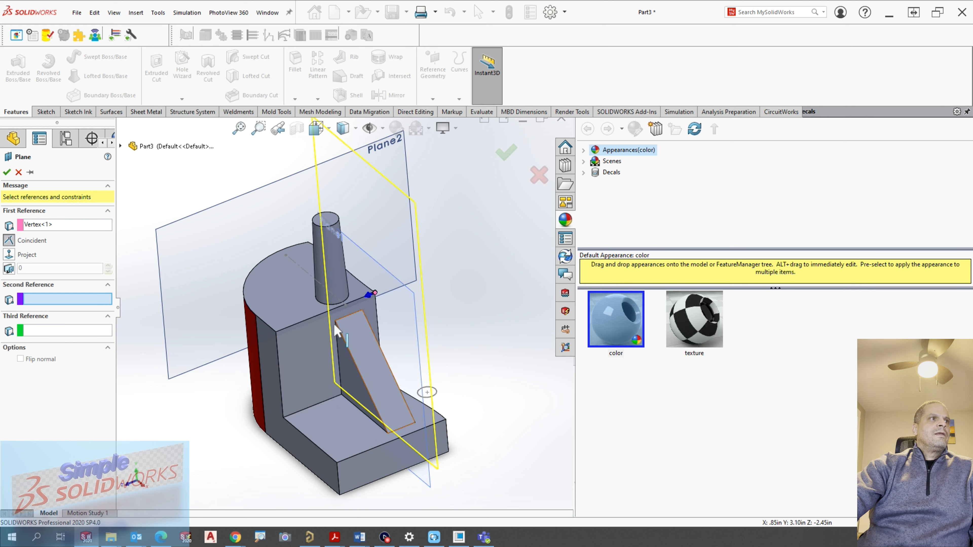
pyautogui.click(276, 332)
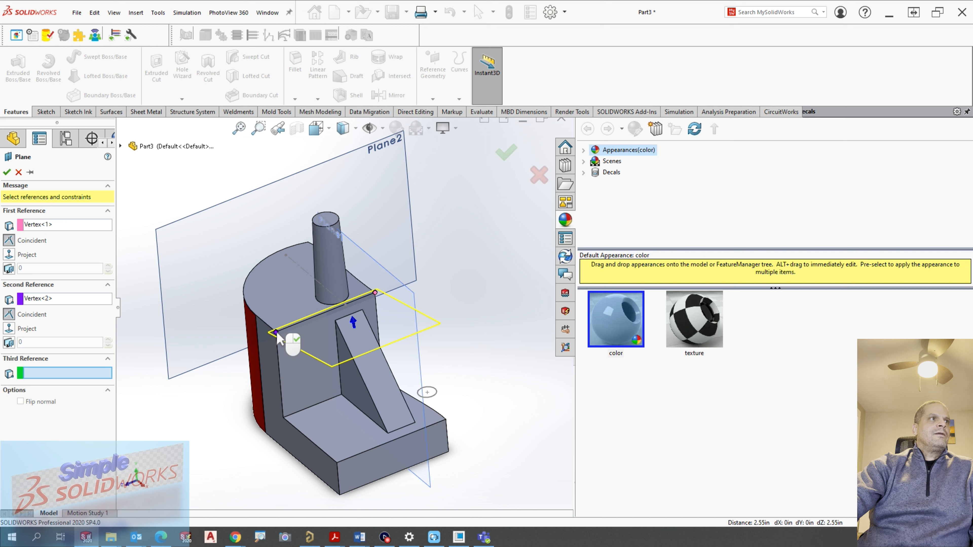
pyautogui.click(42, 300)
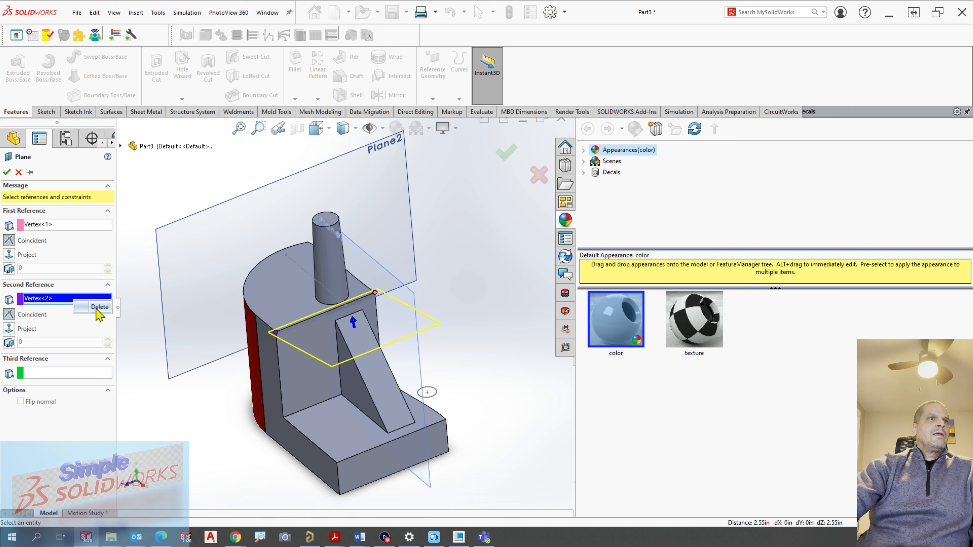
pyautogui.click(98, 307)
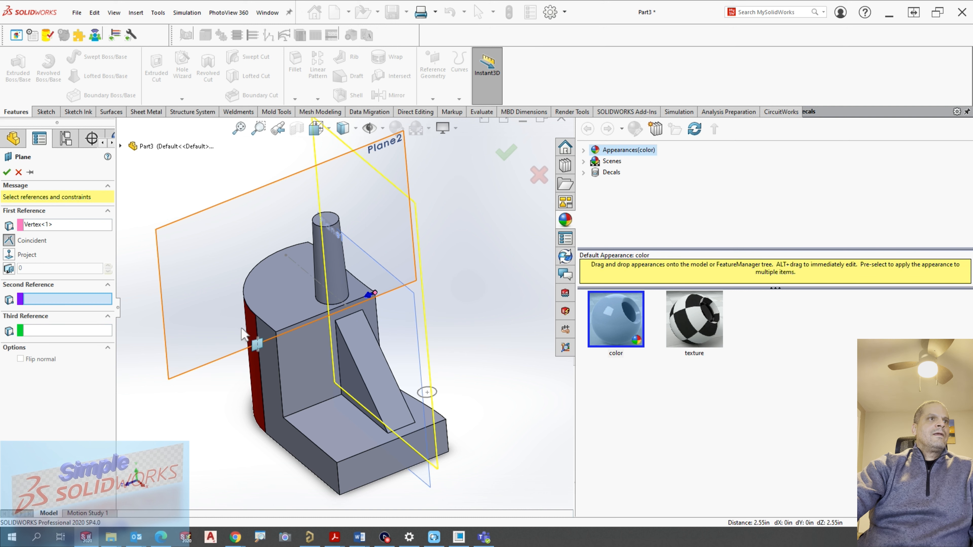
pyautogui.click(277, 351)
# Try to define the plane from the wall's vertical edge with the curved cut face instead of the vertex, and with the rib's side face.
pyautogui.click(42, 227)
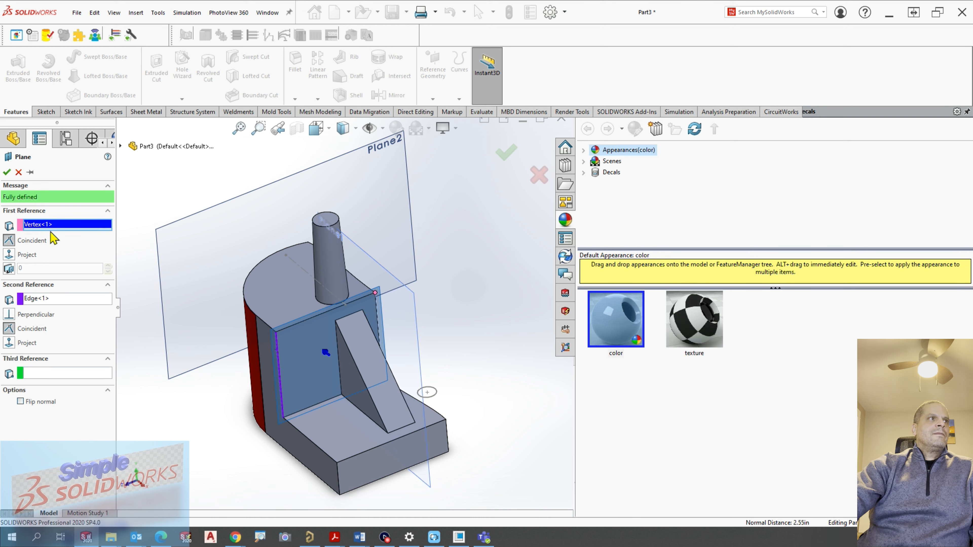
pyautogui.click(102, 235)
pyautogui.moveTo(249, 270); pyautogui.dragTo(215, 315, button='middle')
pyautogui.scroll(-4, 371, 317)
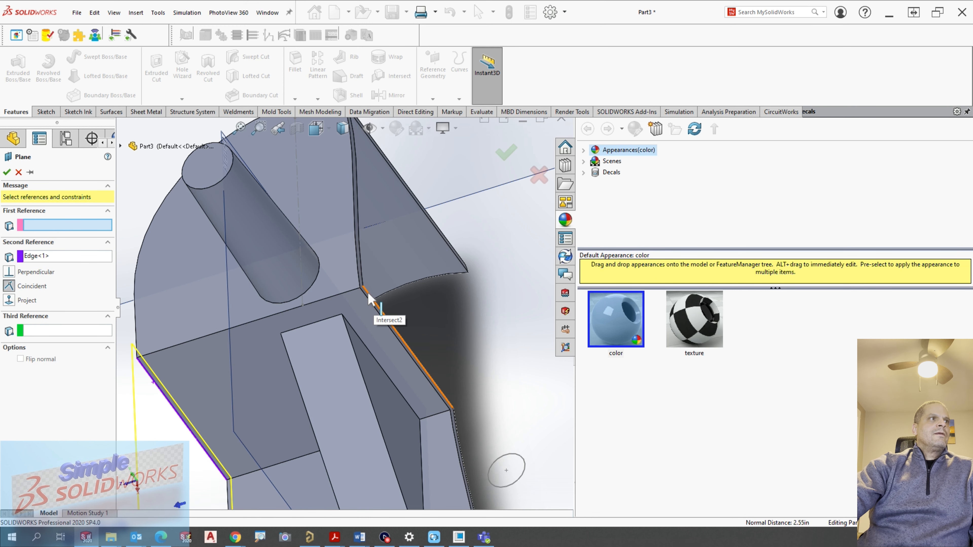
pyautogui.click(377, 307)
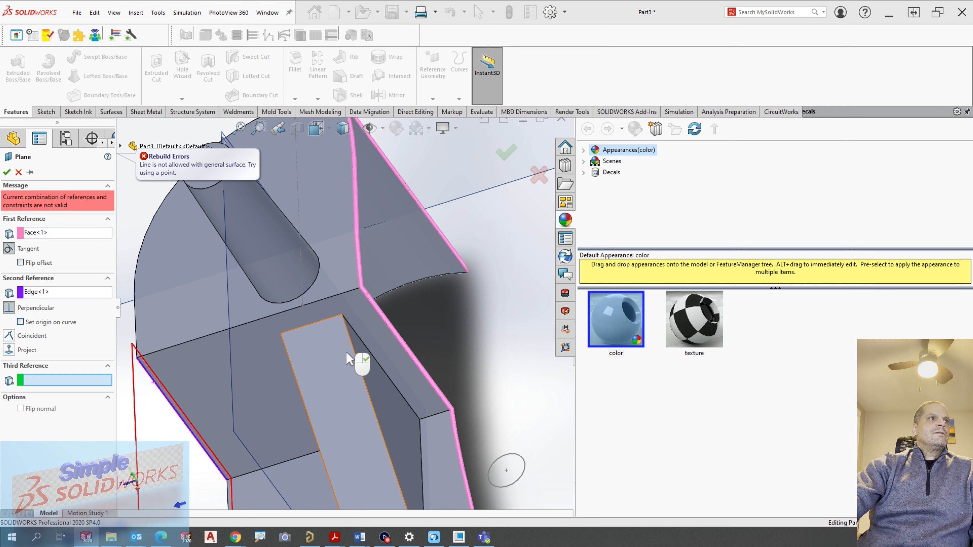
pyautogui.click(36, 233)
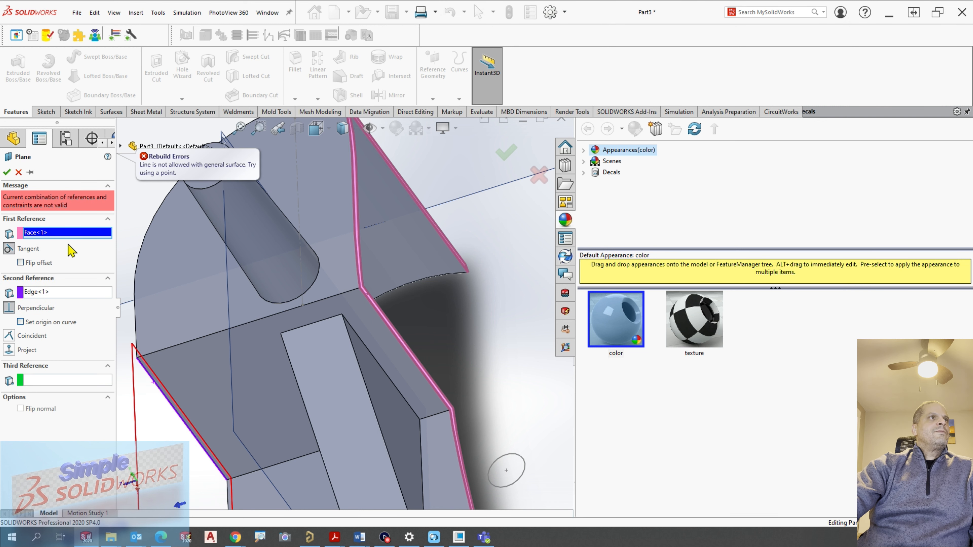
pyautogui.rightClick(78, 237)
pyautogui.click(104, 240)
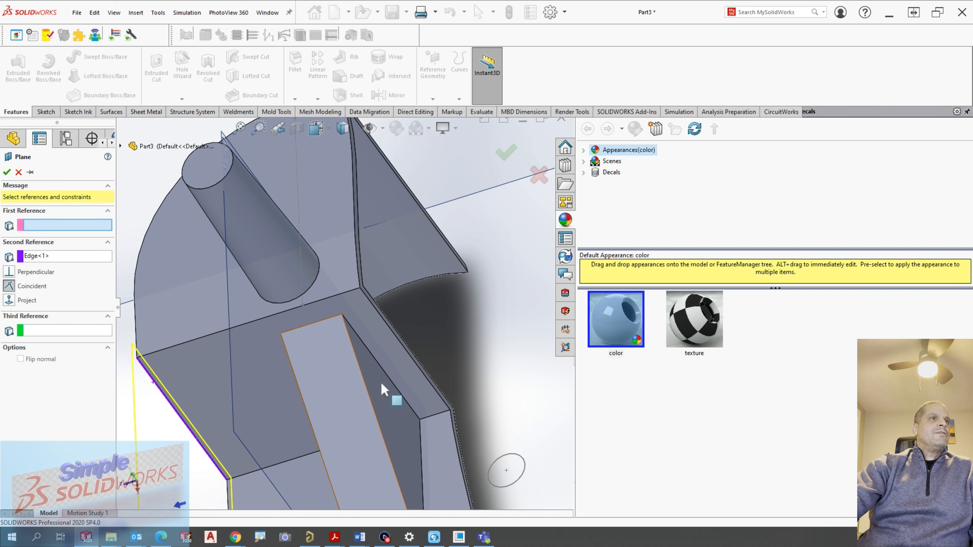
pyautogui.click(385, 392)
pyautogui.moveTo(385, 391); pyautogui.dragTo(394, 334, button='middle')
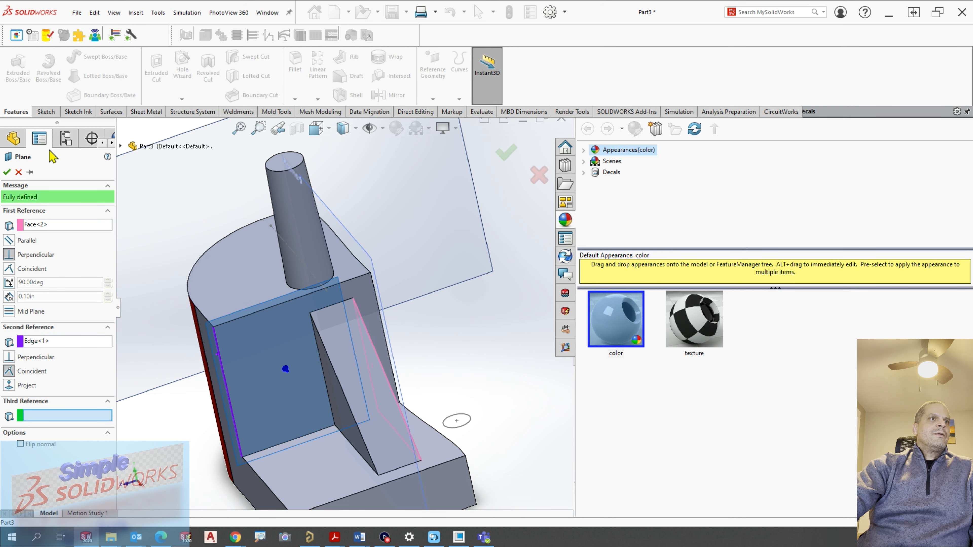
pyautogui.click(22, 175)
# Create a reference plane midway between the body's flat outer side face and the rib's side face.
pyautogui.moveTo(209, 315); pyautogui.dragTo(233, 340, button='middle')
pyautogui.click(432, 99)
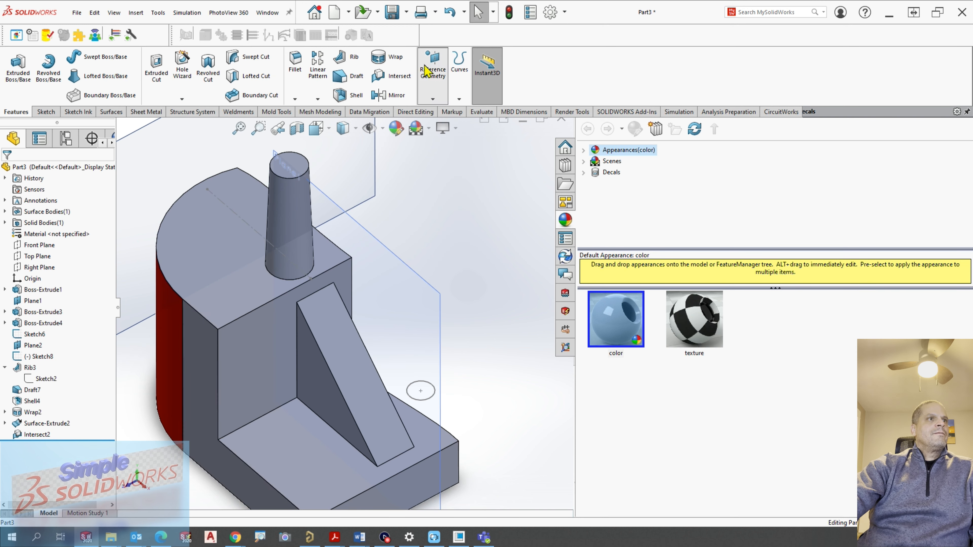
pyautogui.click(445, 112)
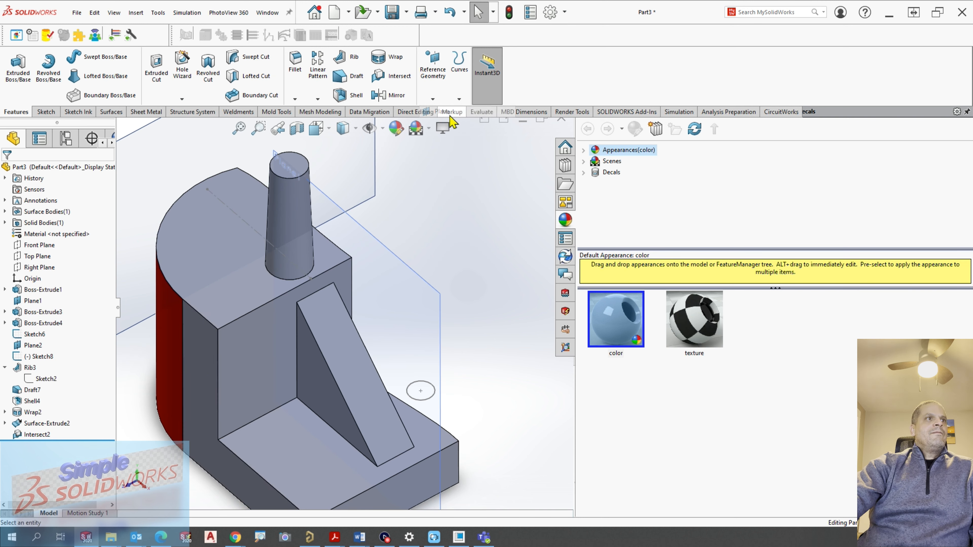
pyautogui.click(207, 360)
pyautogui.moveTo(243, 366); pyautogui.dragTo(406, 301, button='middle')
pyautogui.click(382, 342)
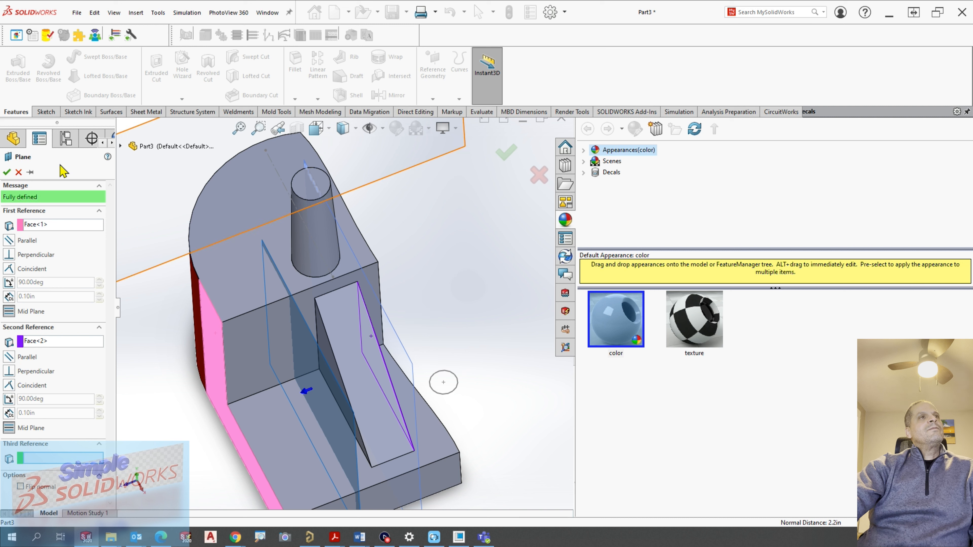
pyautogui.click(9, 173)
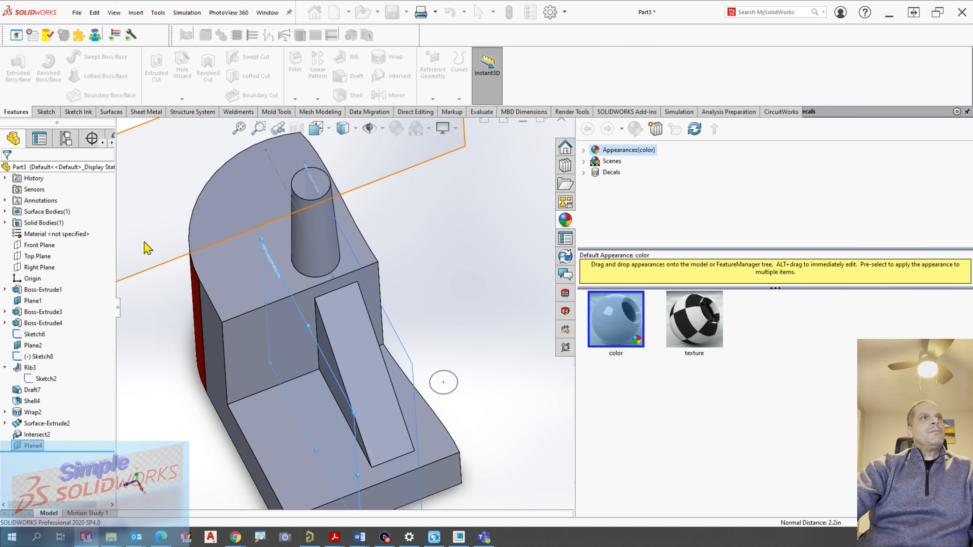
# Try to mirror the tapered post about the new mid plane Plane4.
pyautogui.moveTo(199, 253); pyautogui.dragTo(346, 208, button='middle')
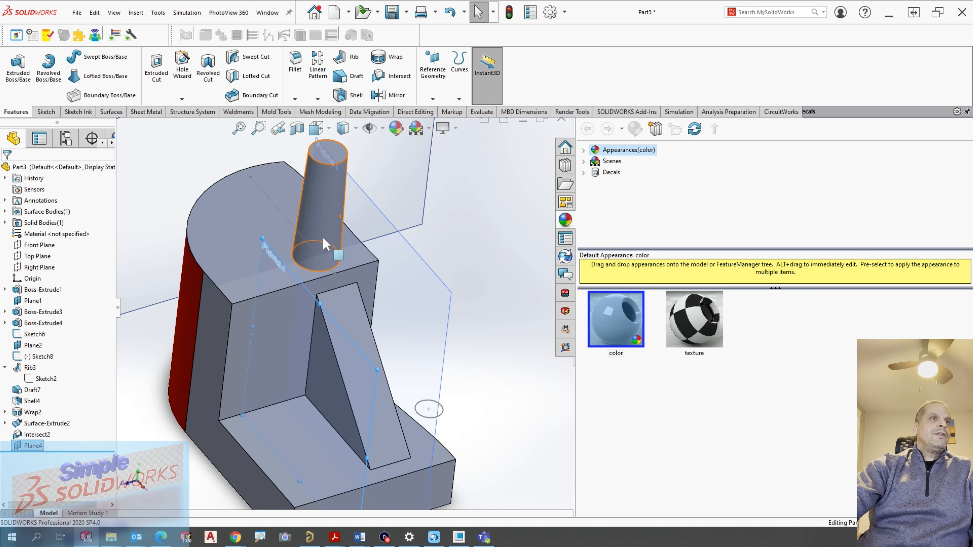
pyautogui.moveTo(249, 295); pyautogui.dragTo(283, 266, button='middle')
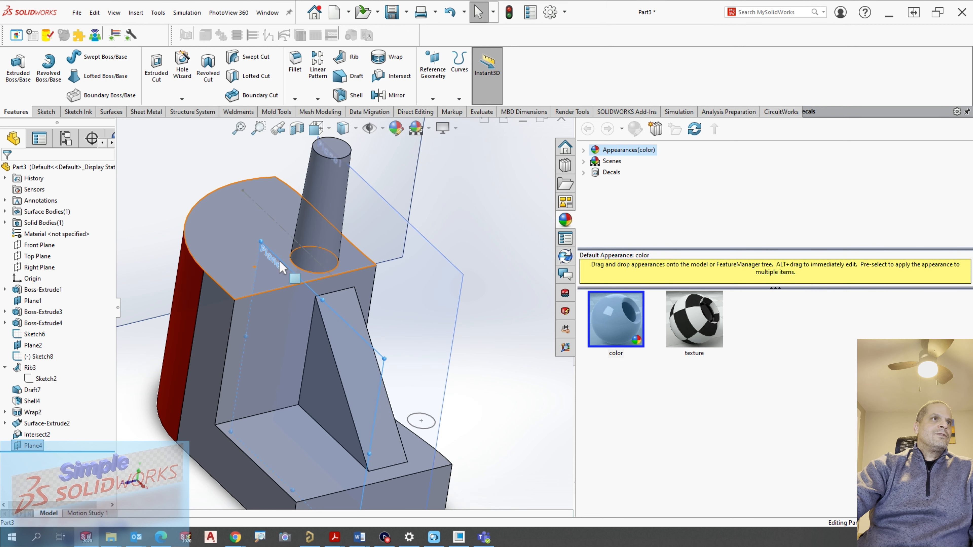
pyautogui.click(389, 99)
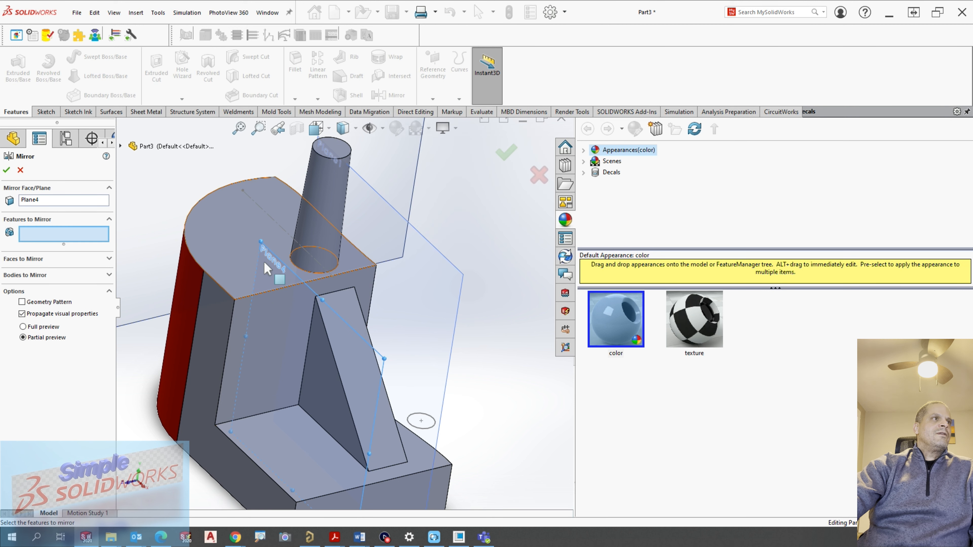
pyautogui.click(333, 205)
pyautogui.moveTo(289, 215)
pyautogui.mouseDown(button='middle')
pyautogui.moveTo(266, 213)
pyautogui.moveTo(285, 216)
pyautogui.mouseUp(button='middle')
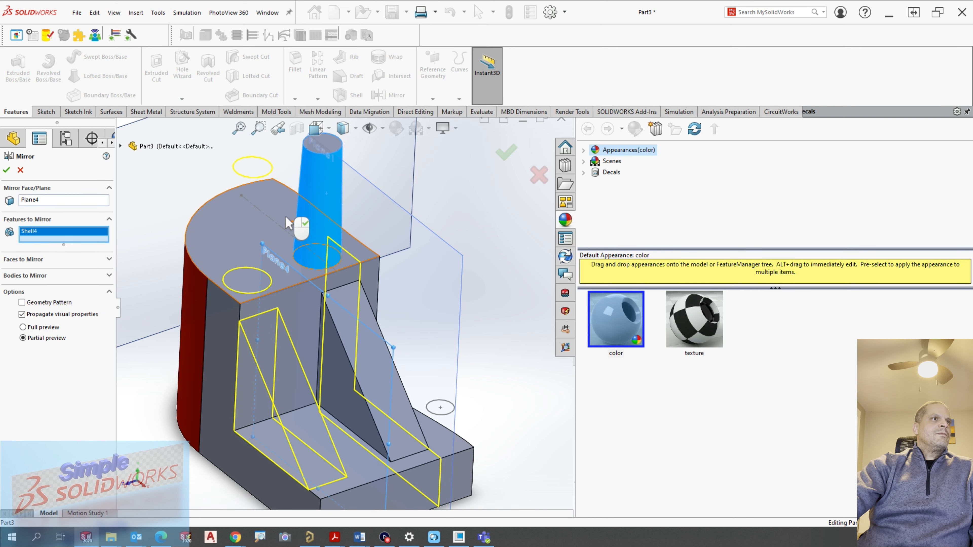
pyautogui.click(20, 170)
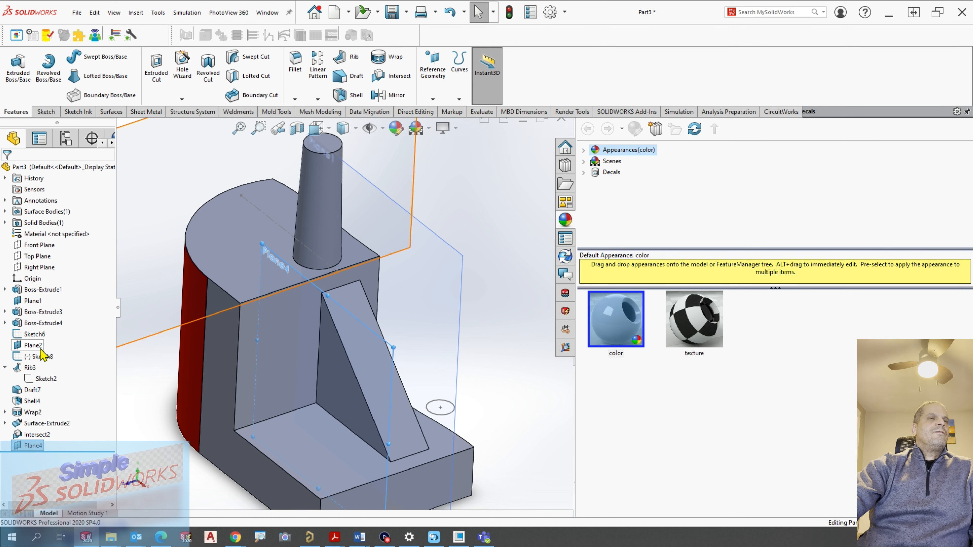
# Suppress the Shell4 feature.
pyautogui.rightClick(35, 401)
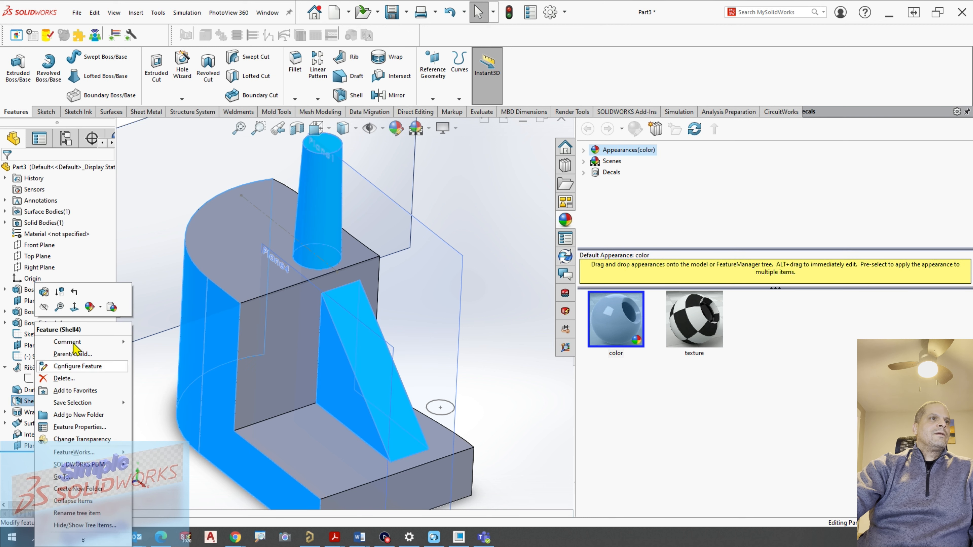
pyautogui.click(66, 293)
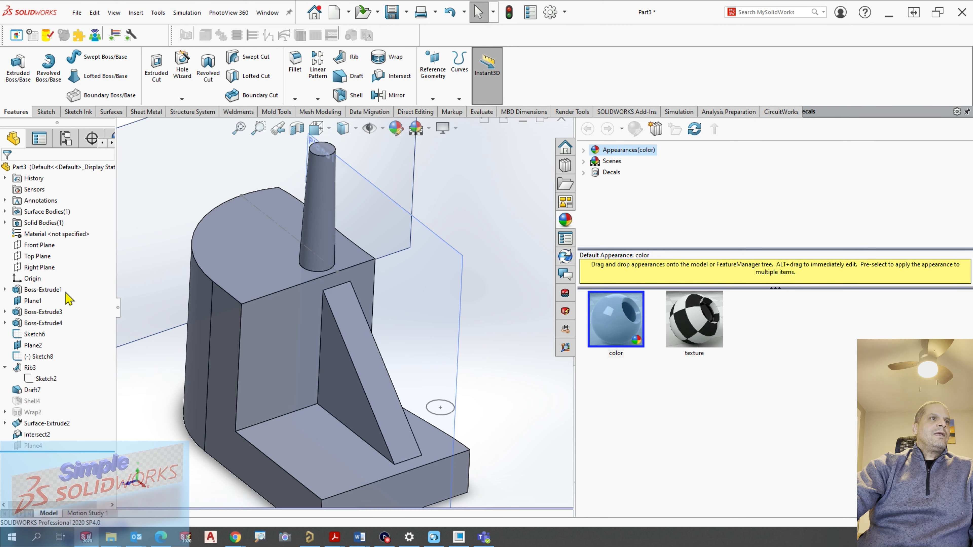
# Create a new mid plane between the rib's side face and the unshelled body's flat outer side face.
pyautogui.moveTo(256, 283)
pyautogui.mouseDown(button='middle')
pyautogui.moveTo(282, 288)
pyautogui.moveTo(245, 292)
pyautogui.mouseUp(button='middle')
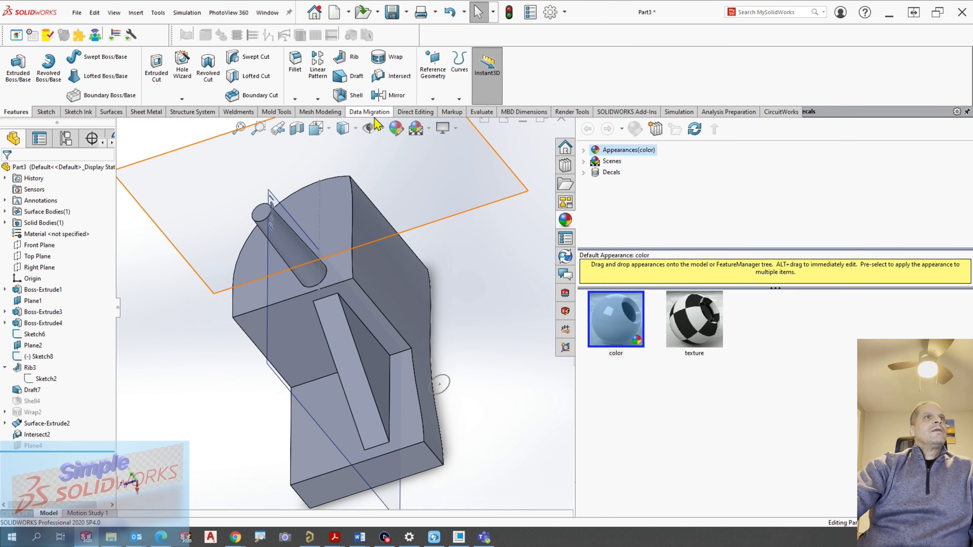
pyautogui.click(433, 99)
pyautogui.click(448, 112)
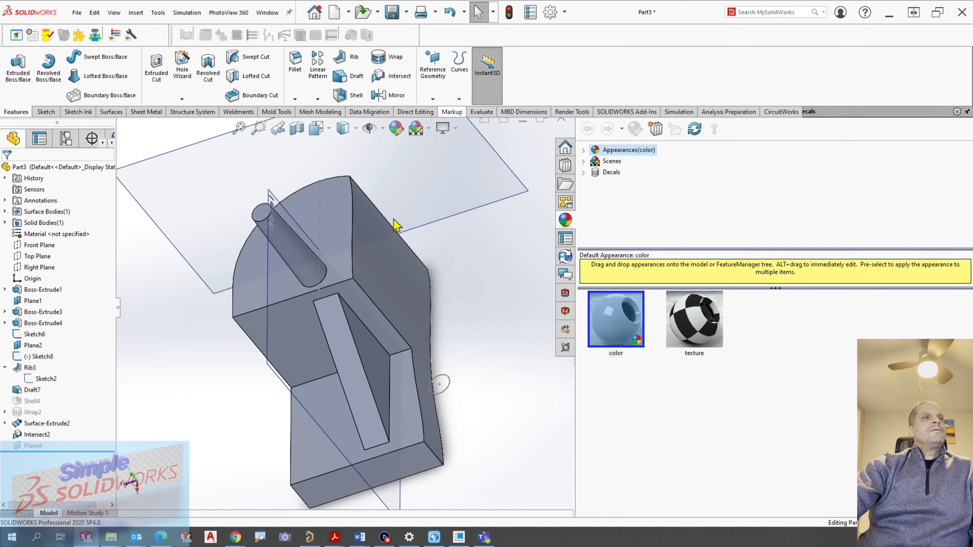
pyautogui.click(364, 337)
pyautogui.moveTo(363, 337); pyautogui.dragTo(268, 334, button='middle')
pyautogui.click(246, 331)
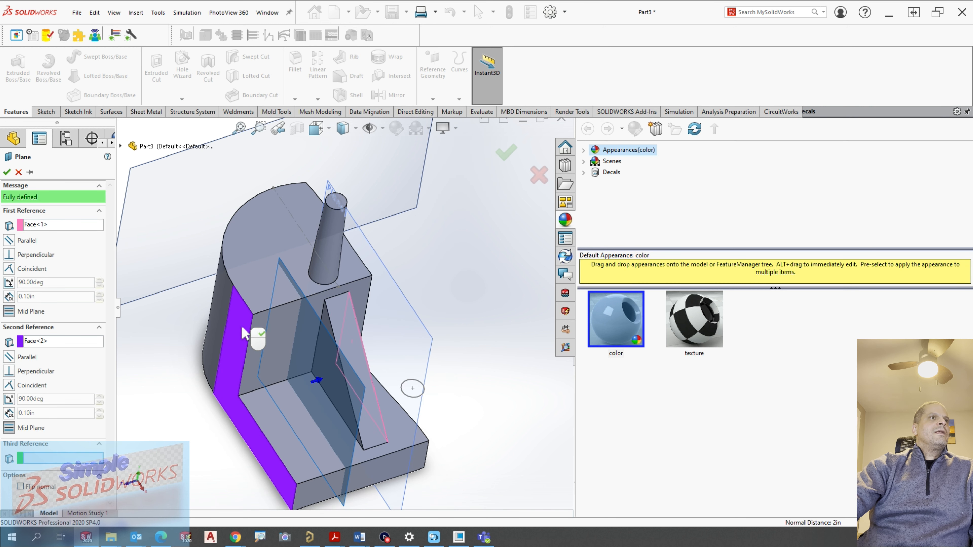
pyautogui.press('Return')
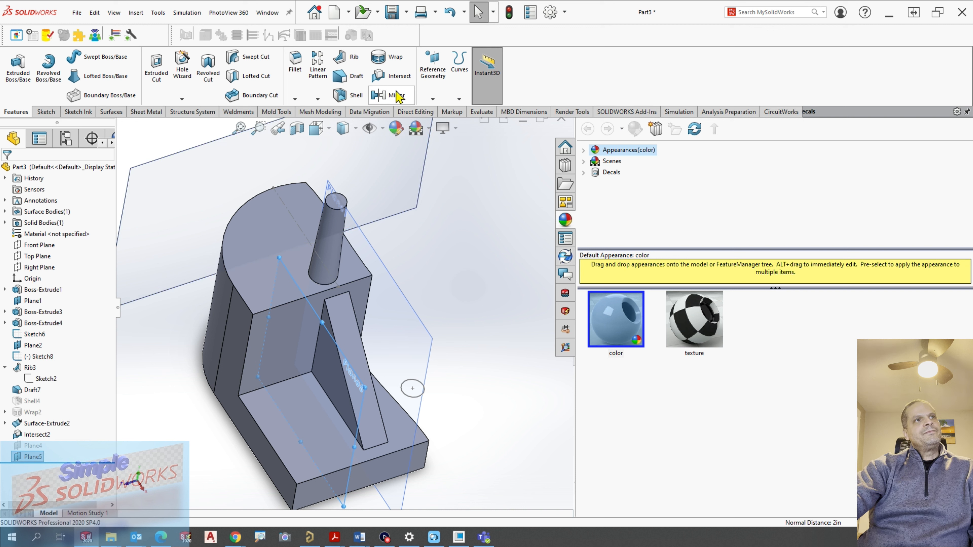
# Mirror the post feature Boss-Extrude3 about Plane5 to the other side of the body.
pyautogui.click(391, 100)
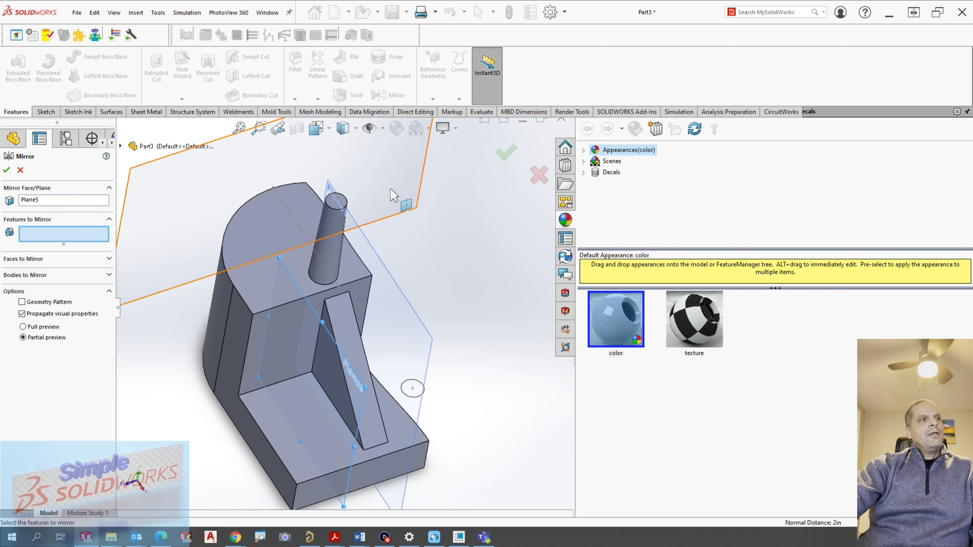
pyautogui.click(323, 248)
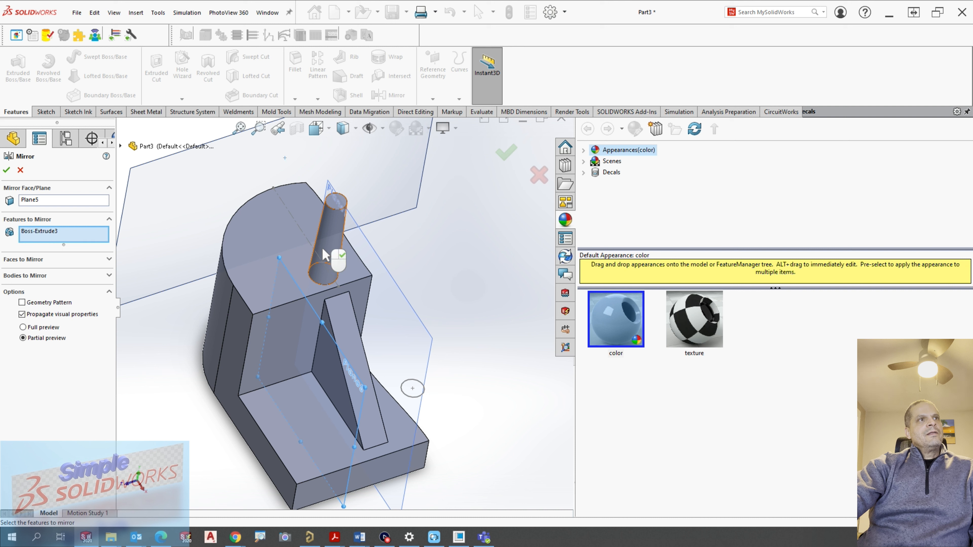
pyautogui.moveTo(322, 248); pyautogui.dragTo(306, 275, button='middle')
pyautogui.click(7, 170)
pyautogui.moveTo(295, 278)
pyautogui.mouseDown(button='middle')
pyautogui.moveTo(267, 256)
pyautogui.moveTo(276, 283)
pyautogui.mouseUp(button='middle')
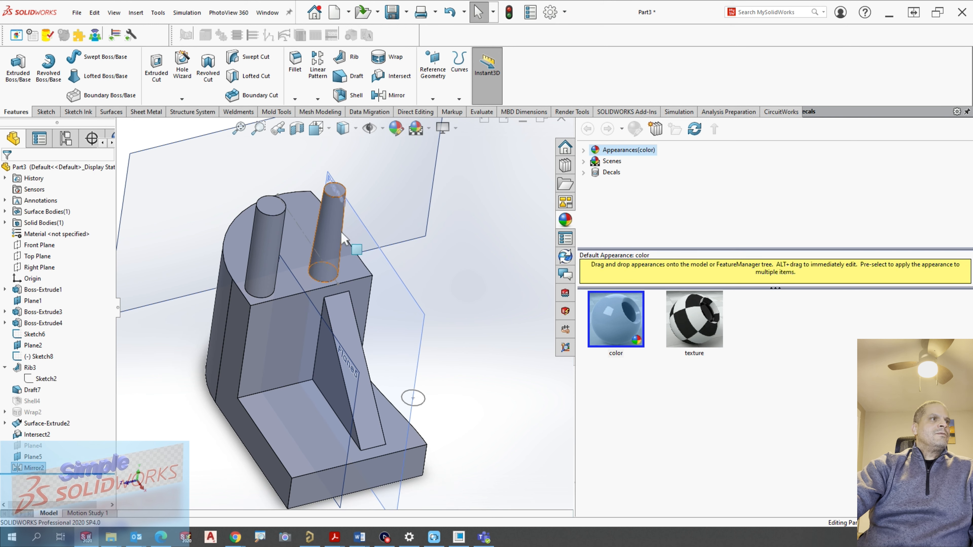
# Try to add the Draft7 feature to the features mirrored by Mirror2 about Plane5.
pyautogui.rightClick(37, 469)
pyautogui.click(44, 293)
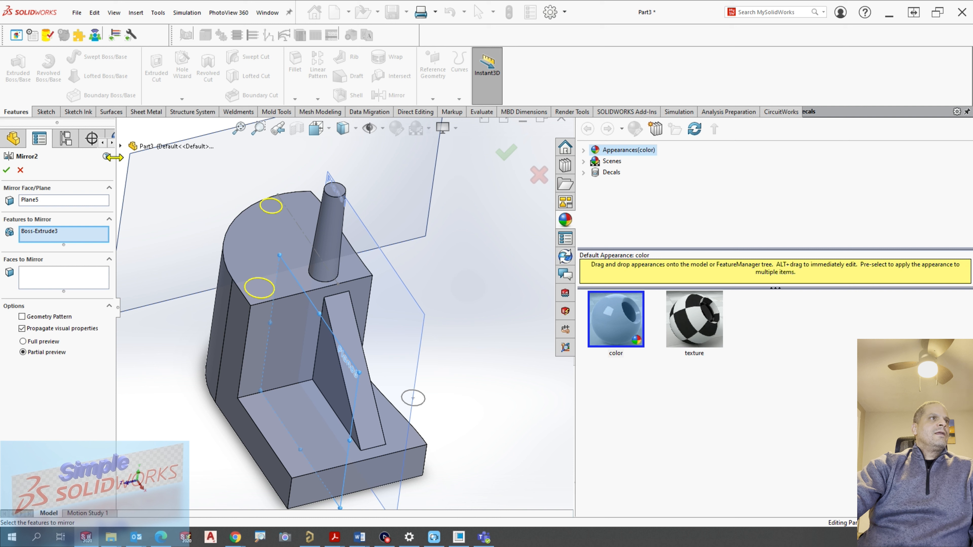
pyautogui.click(121, 147)
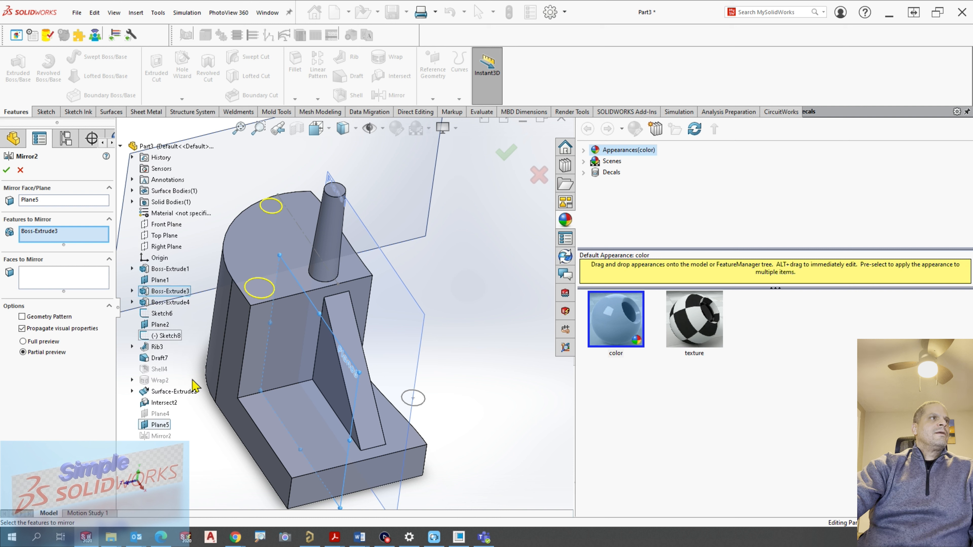
pyautogui.click(159, 358)
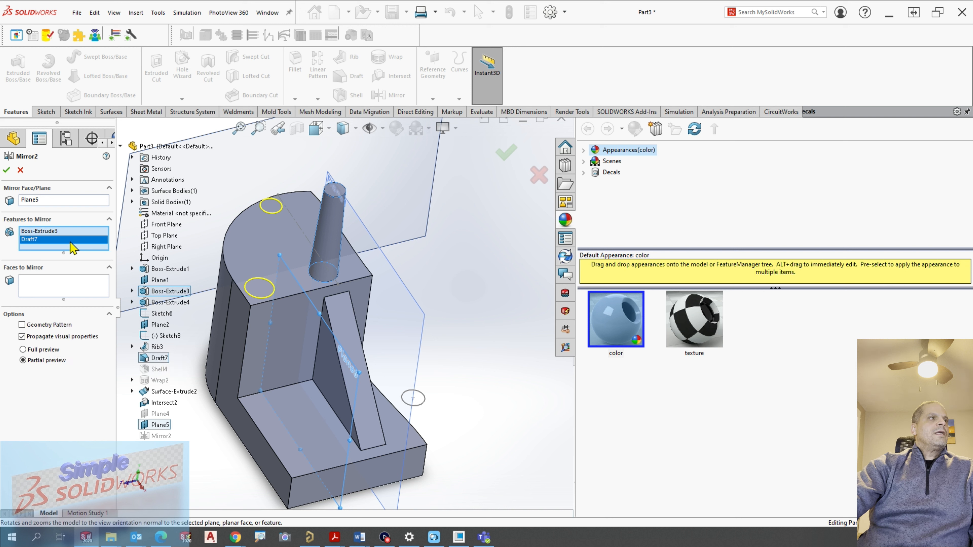
pyautogui.click(7, 170)
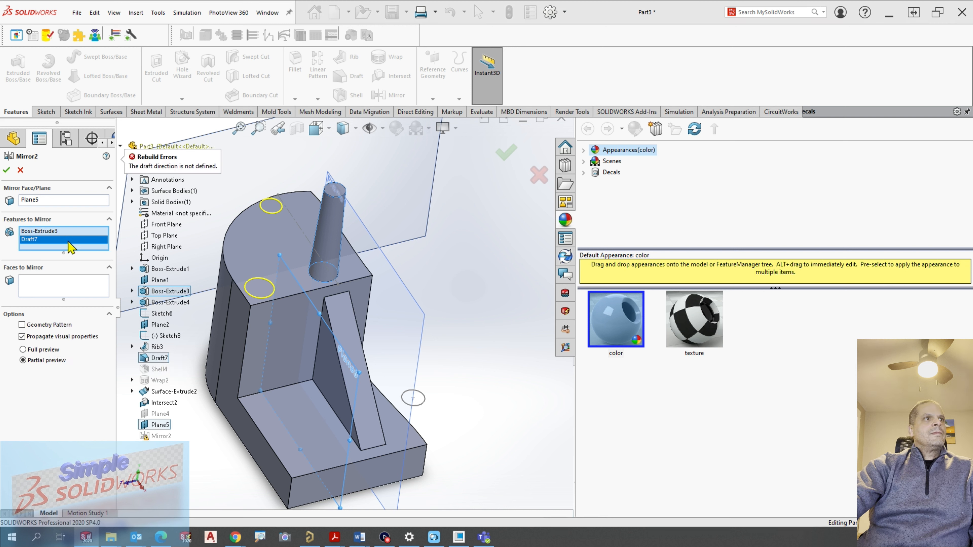
pyautogui.click(21, 171)
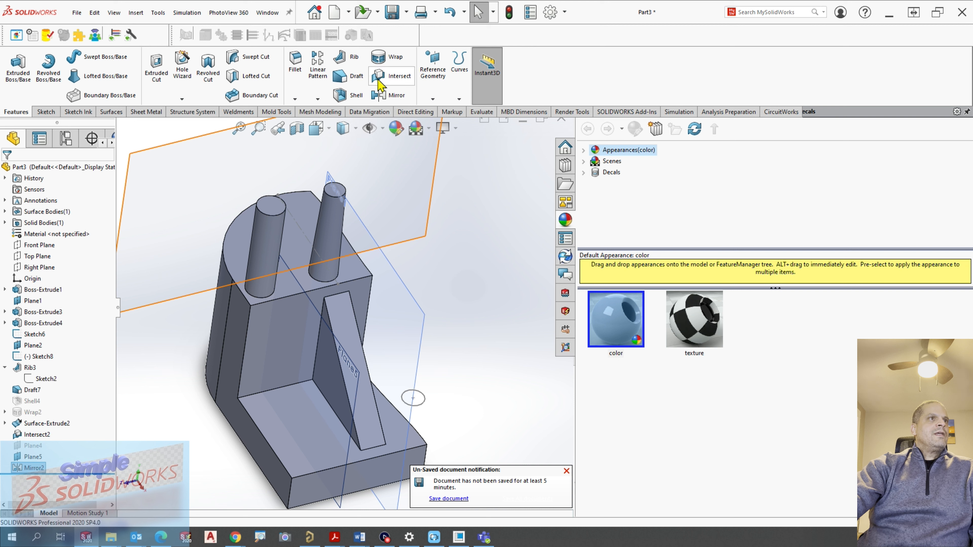
# Draft the mirrored post's cylindrical face by 2 degrees, using the body's flat top face as the neutral plane.
pyautogui.click(356, 77)
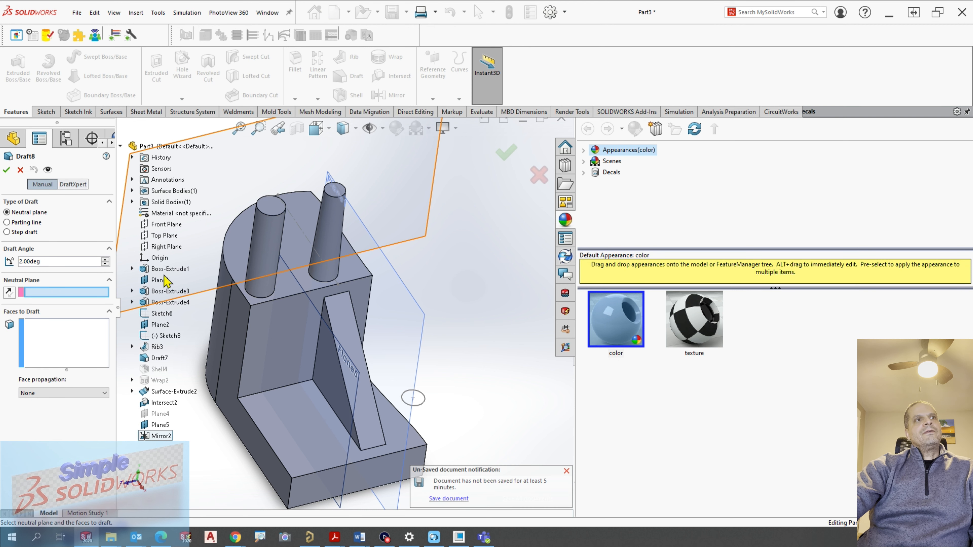
pyautogui.click(238, 254)
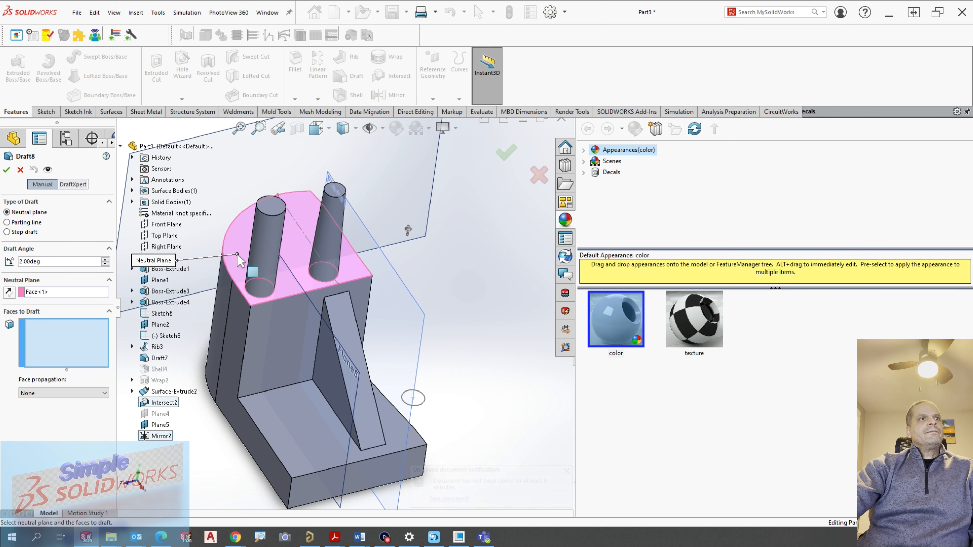
pyautogui.click(264, 236)
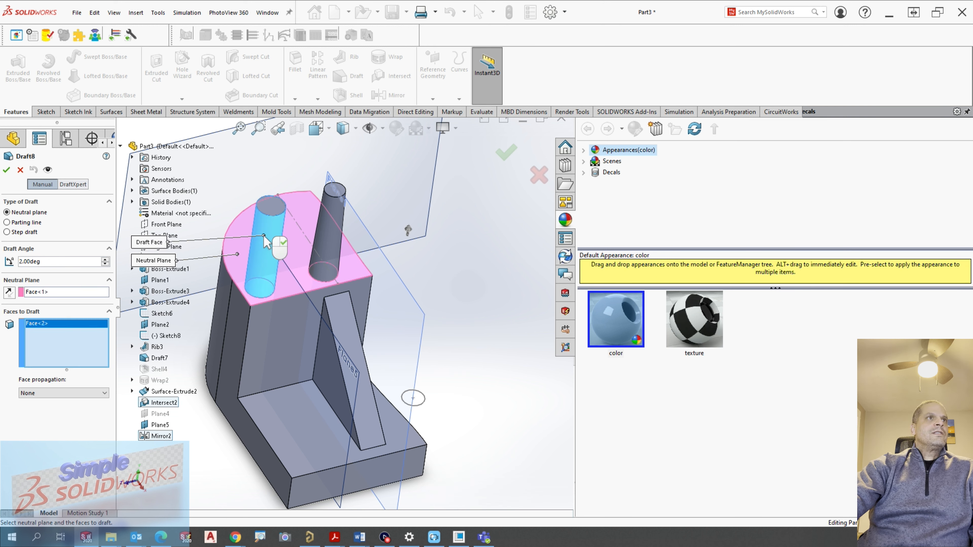
pyautogui.click(7, 170)
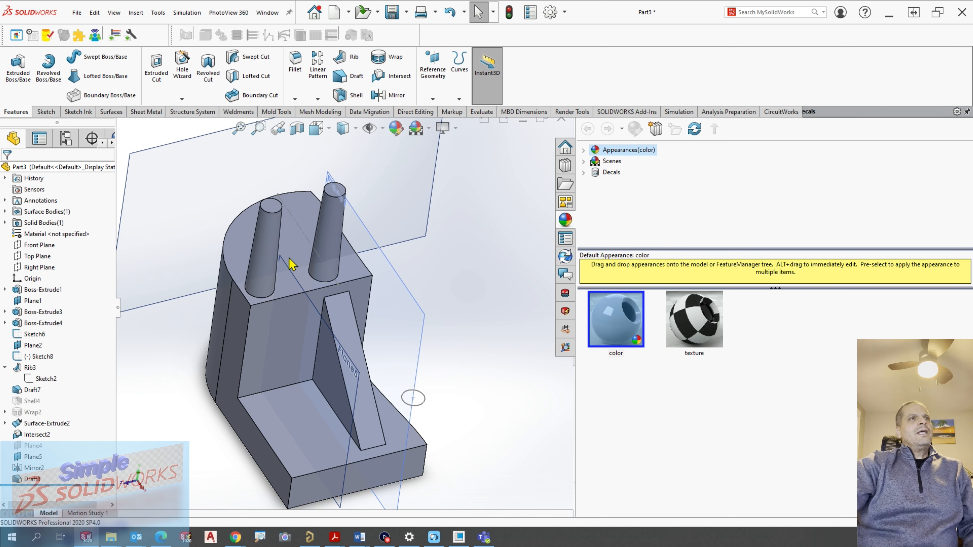
# Examine the two tapered posts and the rib on the body from several angles and distances.
pyautogui.scroll(-3, 298, 273)
pyautogui.moveTo(298, 273); pyautogui.dragTo(306, 253, button='middle')
pyautogui.scroll(4, 308, 265)
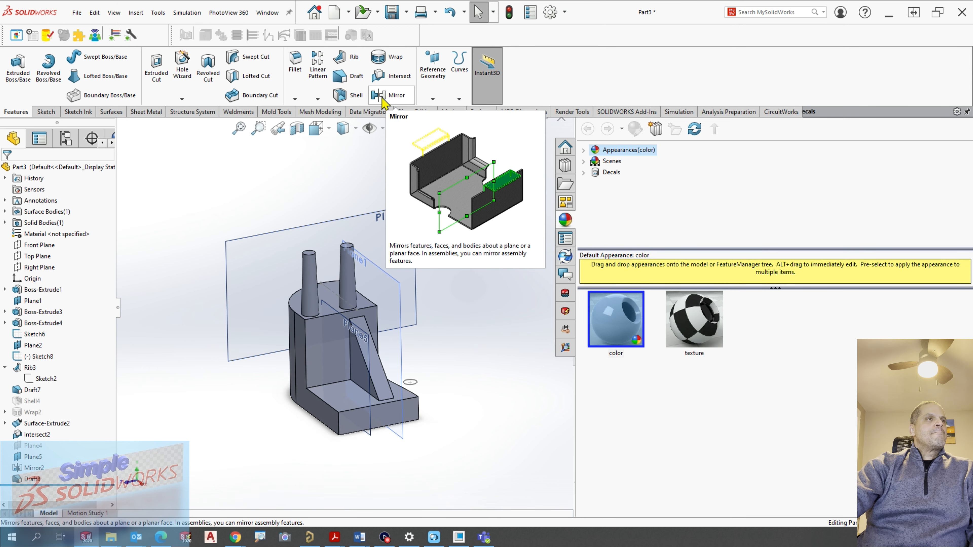
pyautogui.scroll(-2, 334, 294)
pyautogui.moveTo(334, 294); pyautogui.dragTo(350, 302, button='middle')
pyautogui.scroll(1, 350, 302)
pyautogui.scroll(-2, 388, 412)
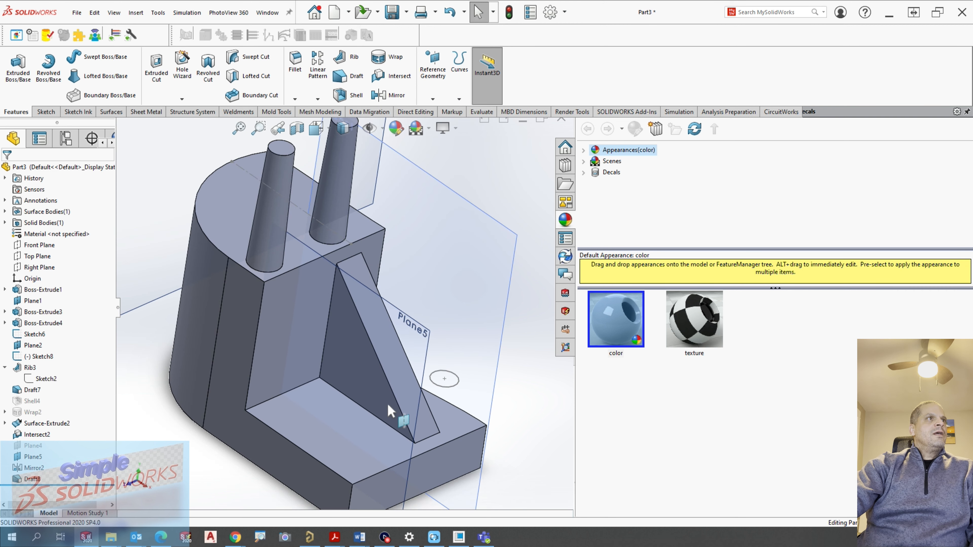
pyautogui.scroll(3, 371, 320)
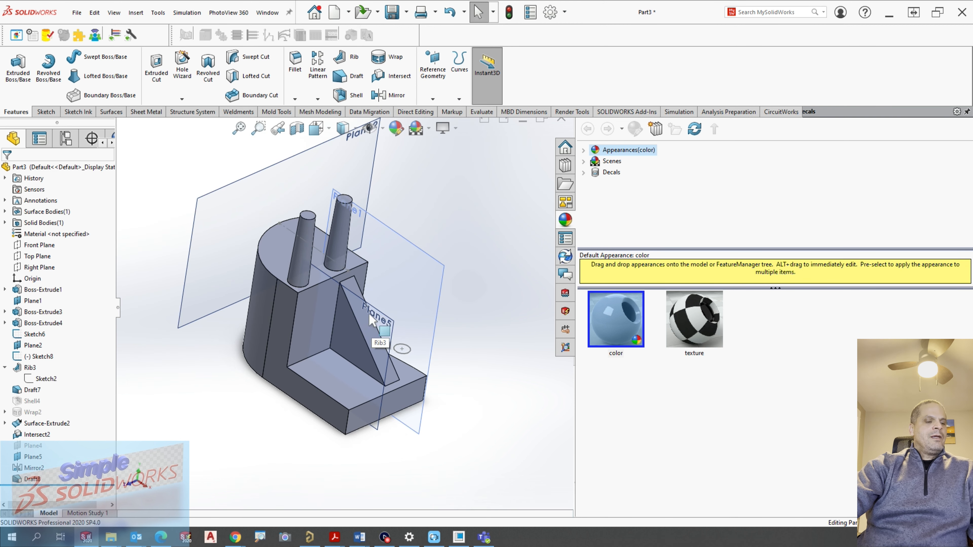
pyautogui.scroll(-1, 394, 203)
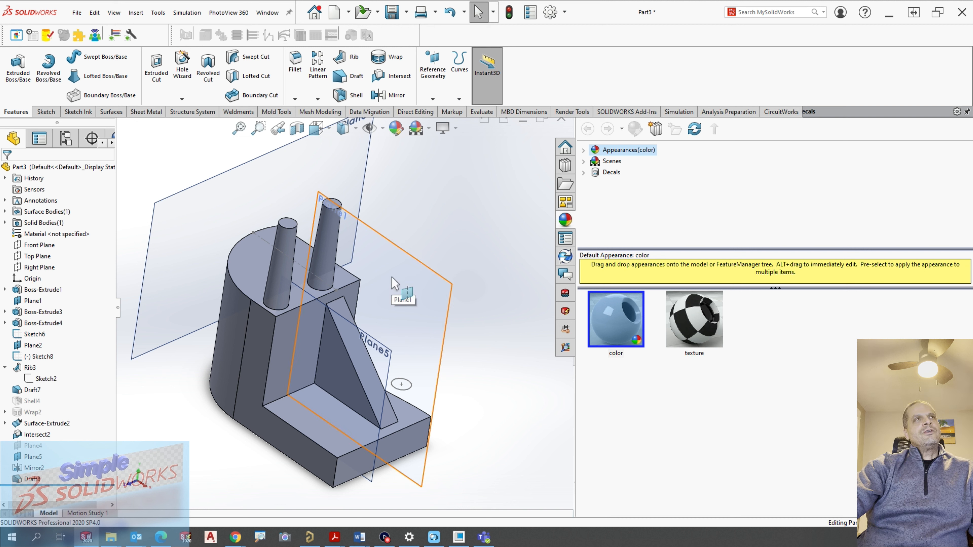
pyautogui.click(48, 112)
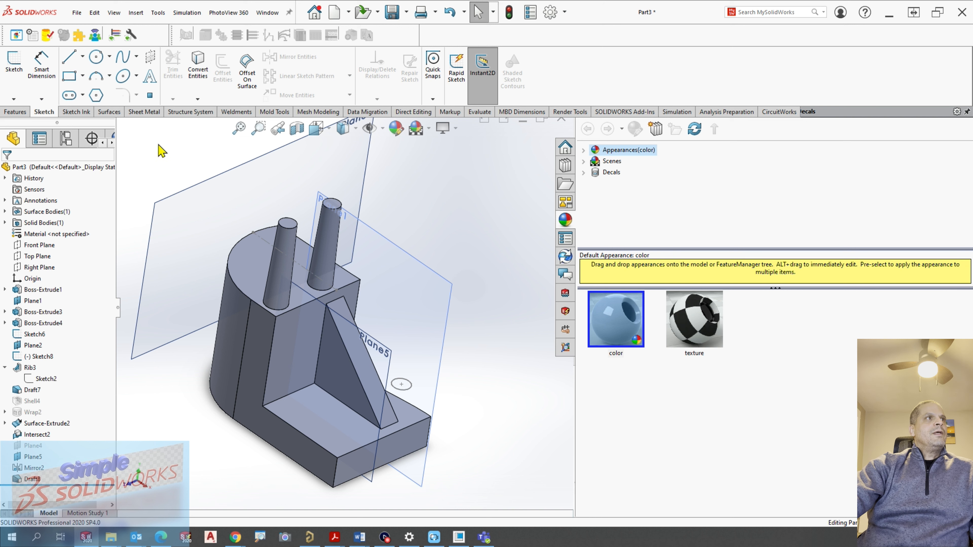
pyautogui.click(115, 113)
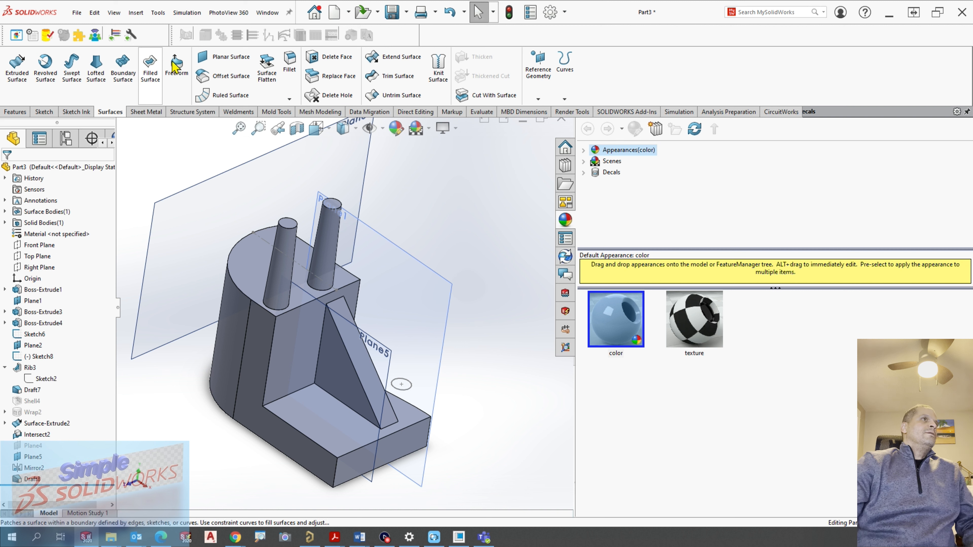
pyautogui.click(19, 112)
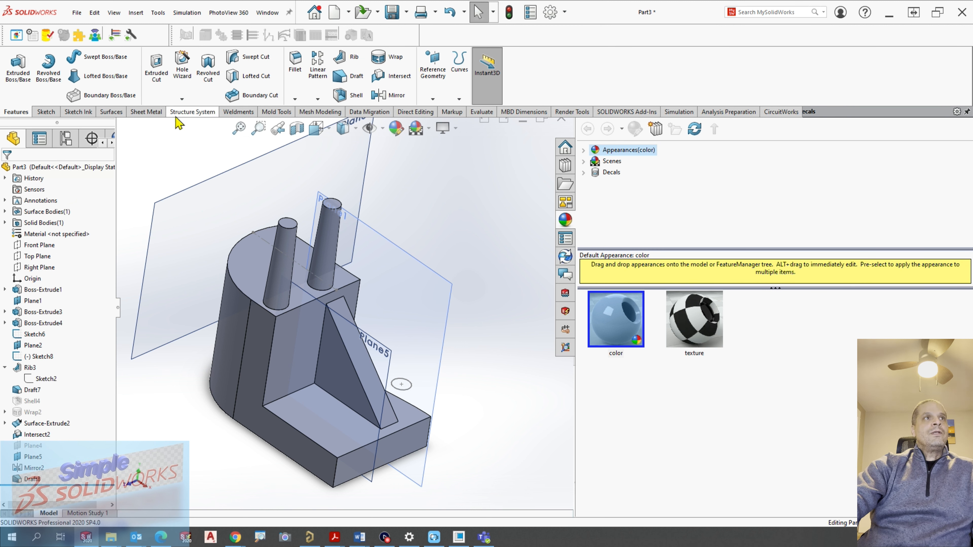
pyautogui.click(111, 112)
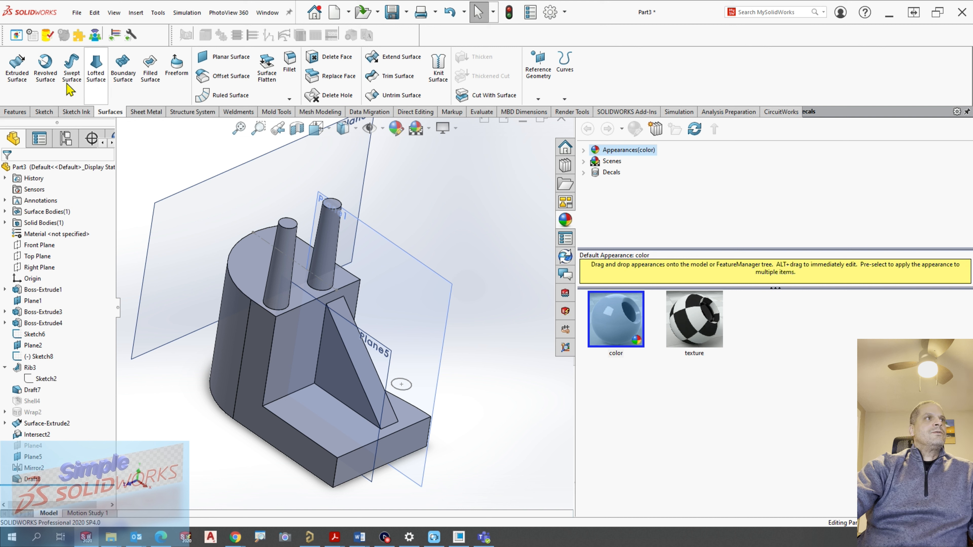
pyautogui.click(150, 113)
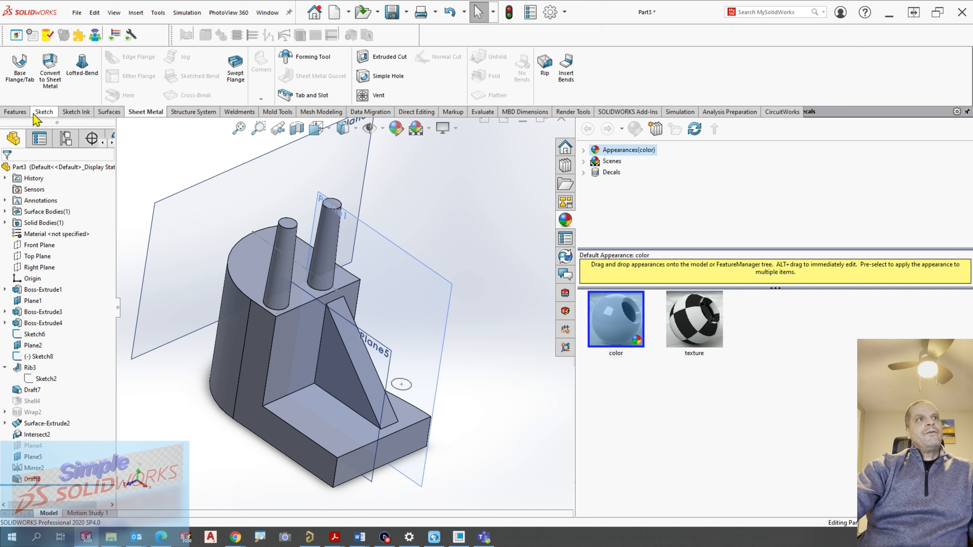
pyautogui.click(15, 111)
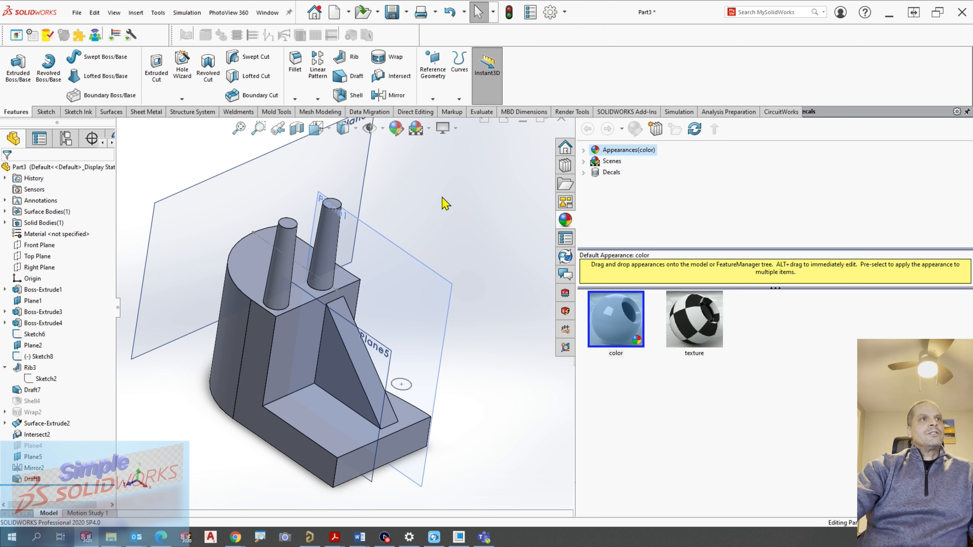